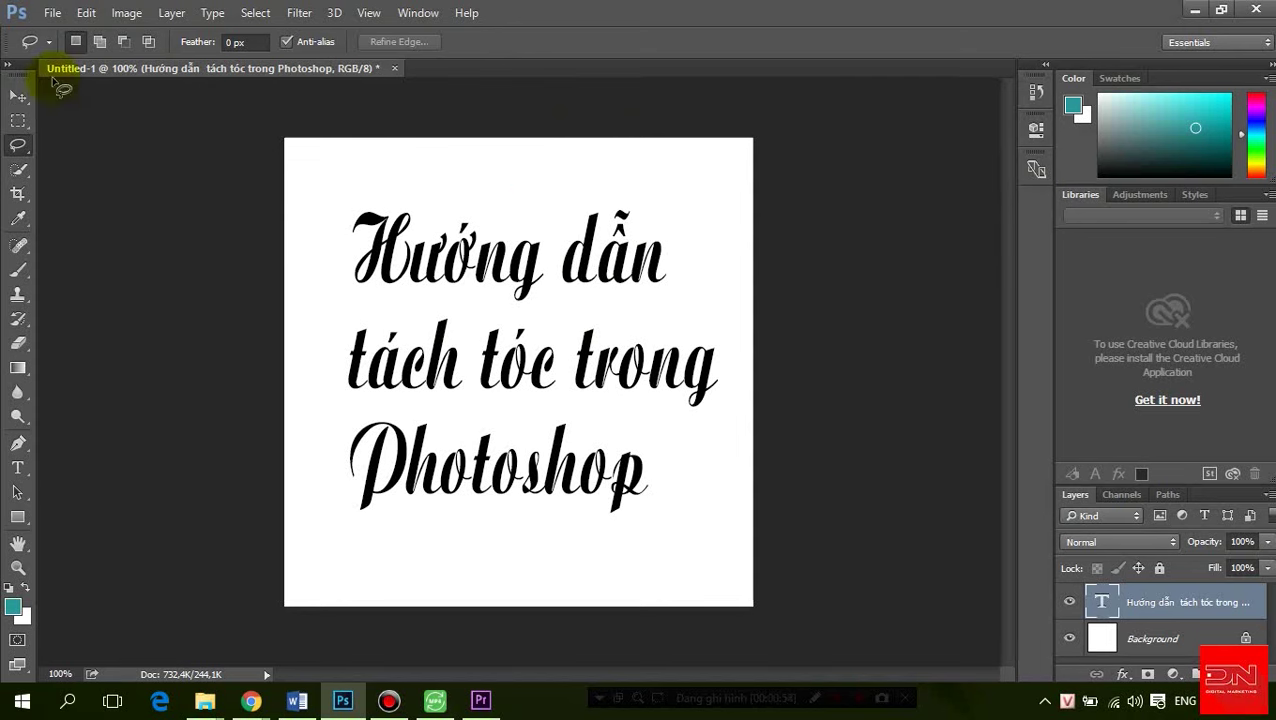
Open Roka-Hair2.jpg from the Desktop folder via File > Open
{"action": "left_click", "coordinate": [52, 12]}
{"action": "left_click", "coordinate": [62, 50]}
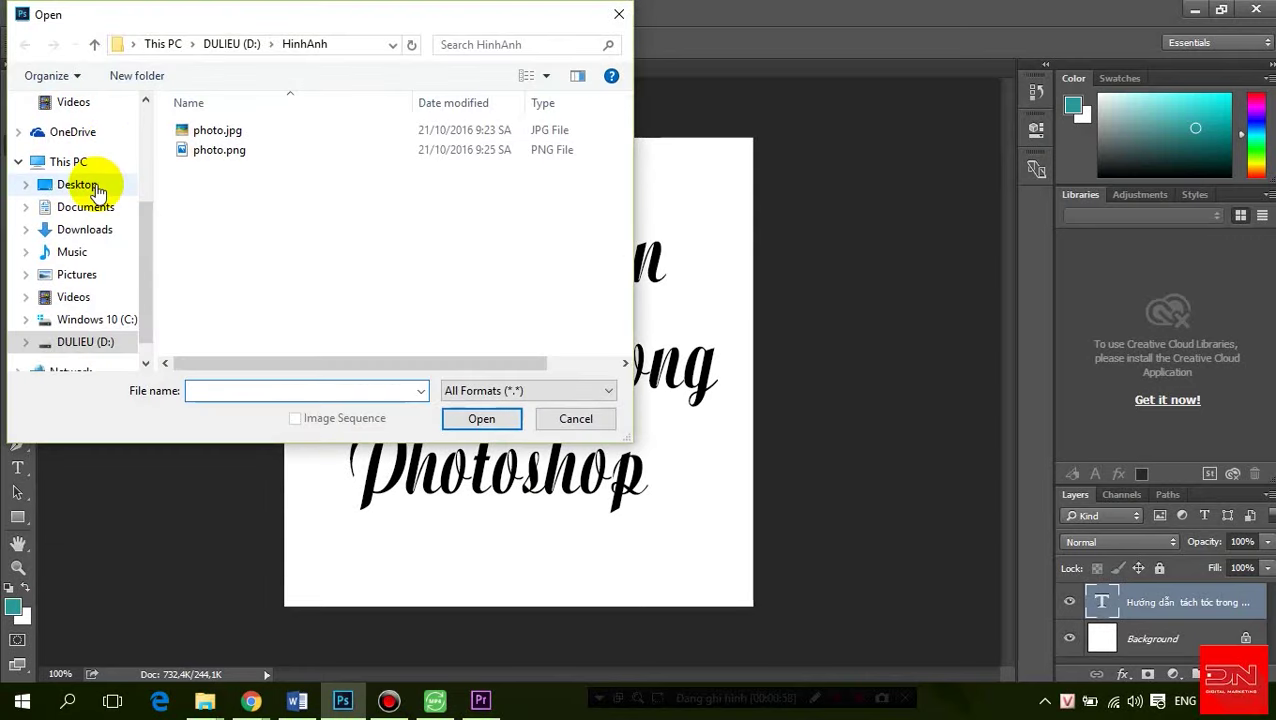
{"action": "left_click", "coordinate": [97, 190]}
{"action": "left_click_drag", "start_coordinate": [142, 242], "coordinate": [142, 130]}
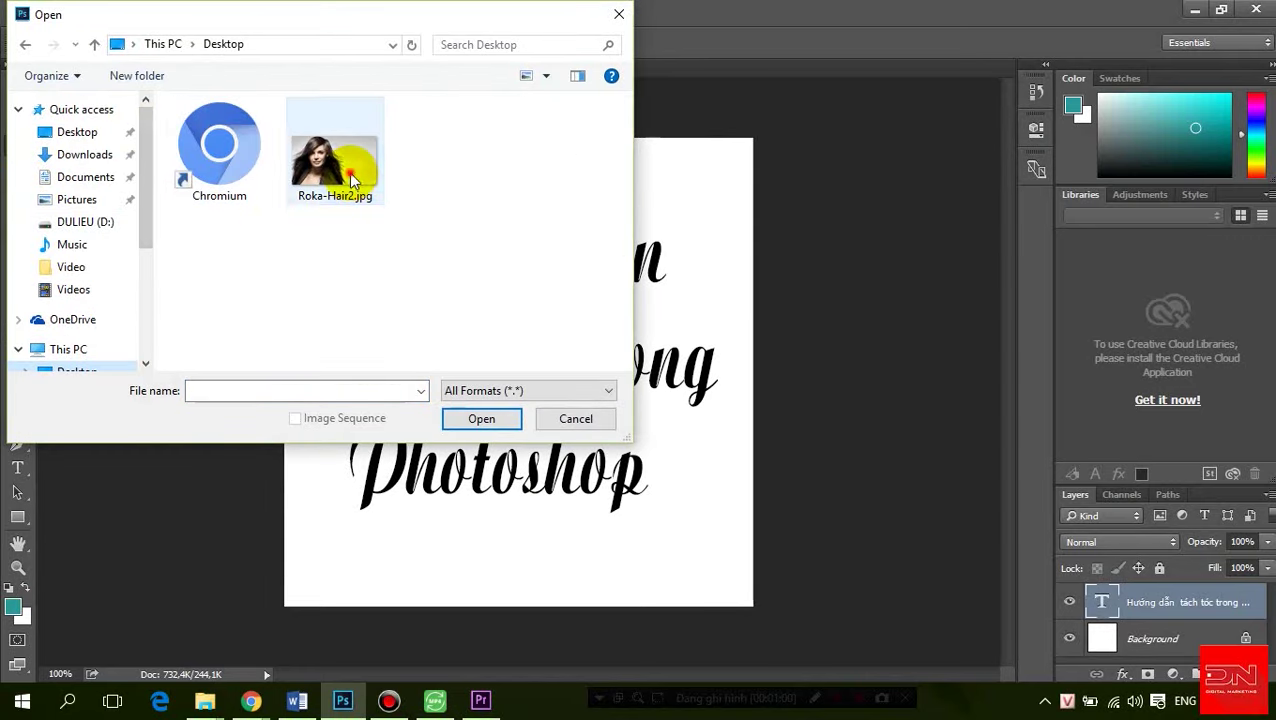
{"action": "double_click", "coordinate": [351, 179]}
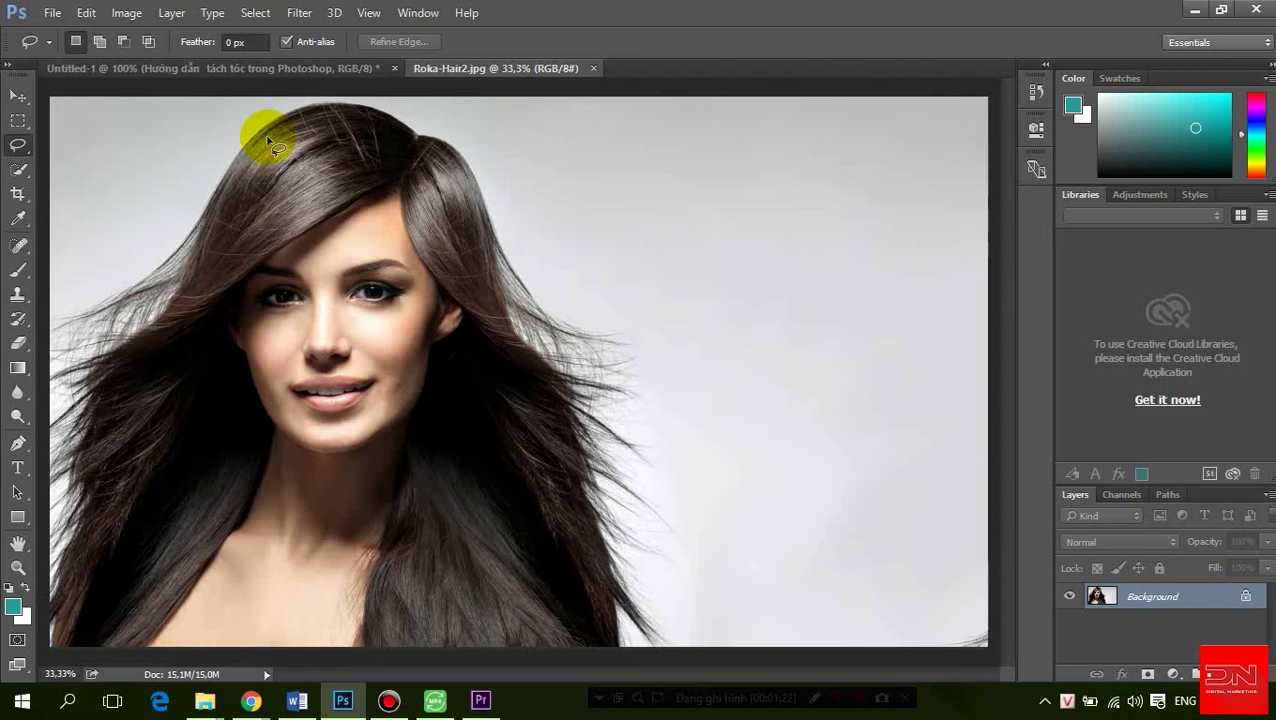
Lasso a rough outline around the woman's hair and body, then zoom out to 25%
{"action": "scroll", "coordinate": [470, 258], "scroll_direction": "down", "scroll_amount": 1}
{"action": "key", "text": "alt"}
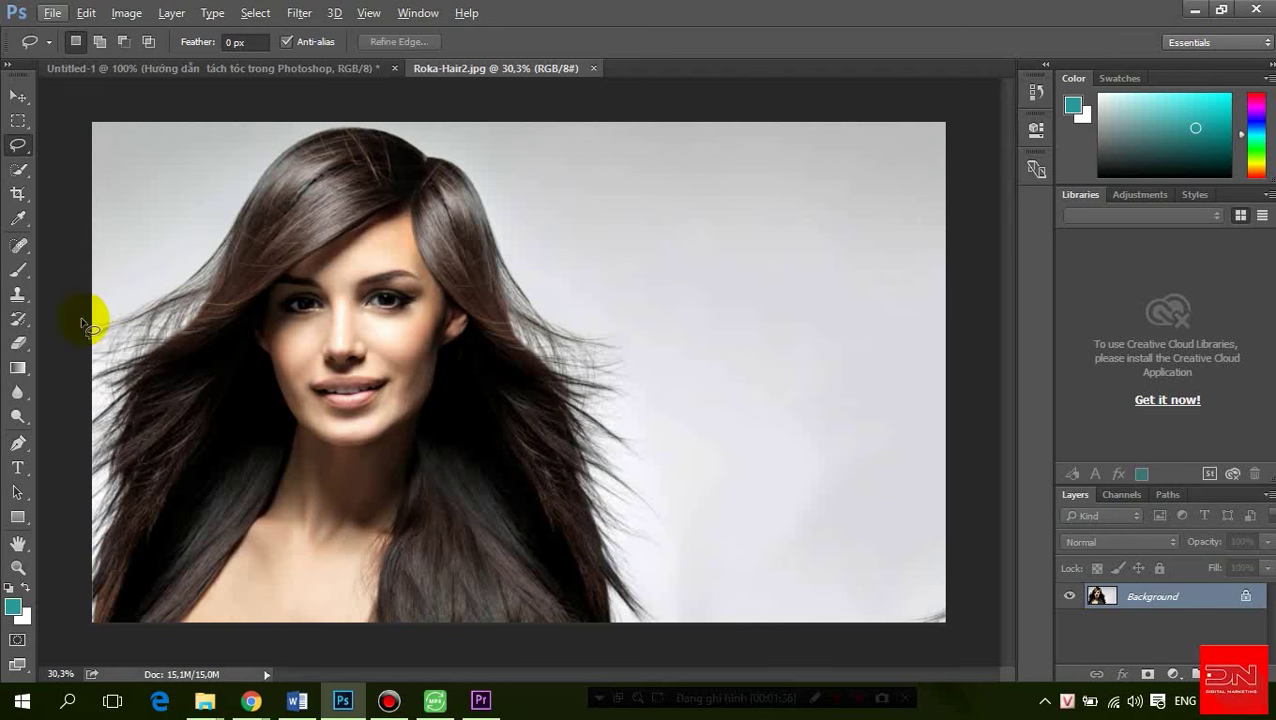
{"action": "left_click_drag", "start_coordinate": [112, 314], "coordinate": [210, 232]}
{"action": "mouse_move", "coordinate": [244, 175]}
{"action": "left_mouse_down"}
{"action": "mouse_move", "coordinate": [285, 134]}
{"action": "mouse_move", "coordinate": [345, 122]}
{"action": "mouse_move", "coordinate": [437, 136]}
{"action": "mouse_move", "coordinate": [505, 215]}
{"action": "mouse_move", "coordinate": [527, 282]}
{"action": "mouse_move", "coordinate": [615, 322]}
{"action": "mouse_move", "coordinate": [664, 427]}
{"action": "mouse_move", "coordinate": [668, 655]}
{"action": "mouse_move", "coordinate": [293, 648]}
{"action": "left_mouse_up"}
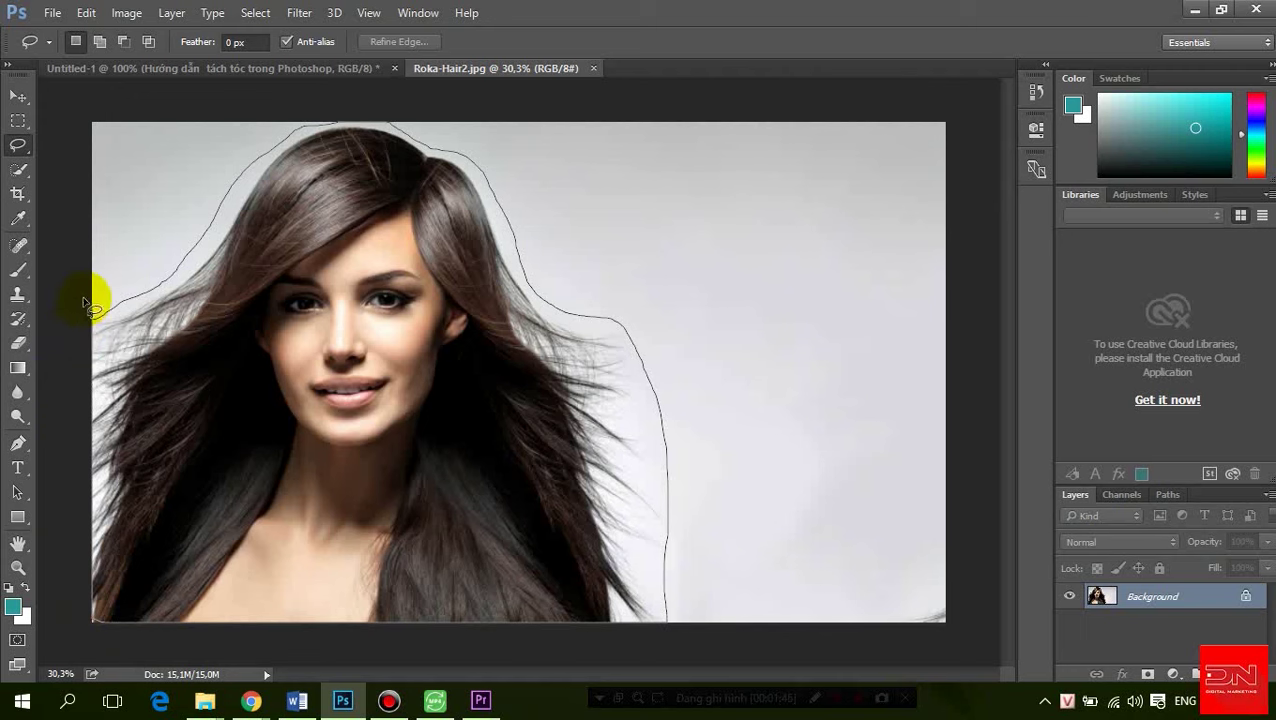
{"action": "left_click_drag", "start_coordinate": [64, 400], "coordinate": [94, 300]}
{"action": "key", "text": "ctrl+minus"}
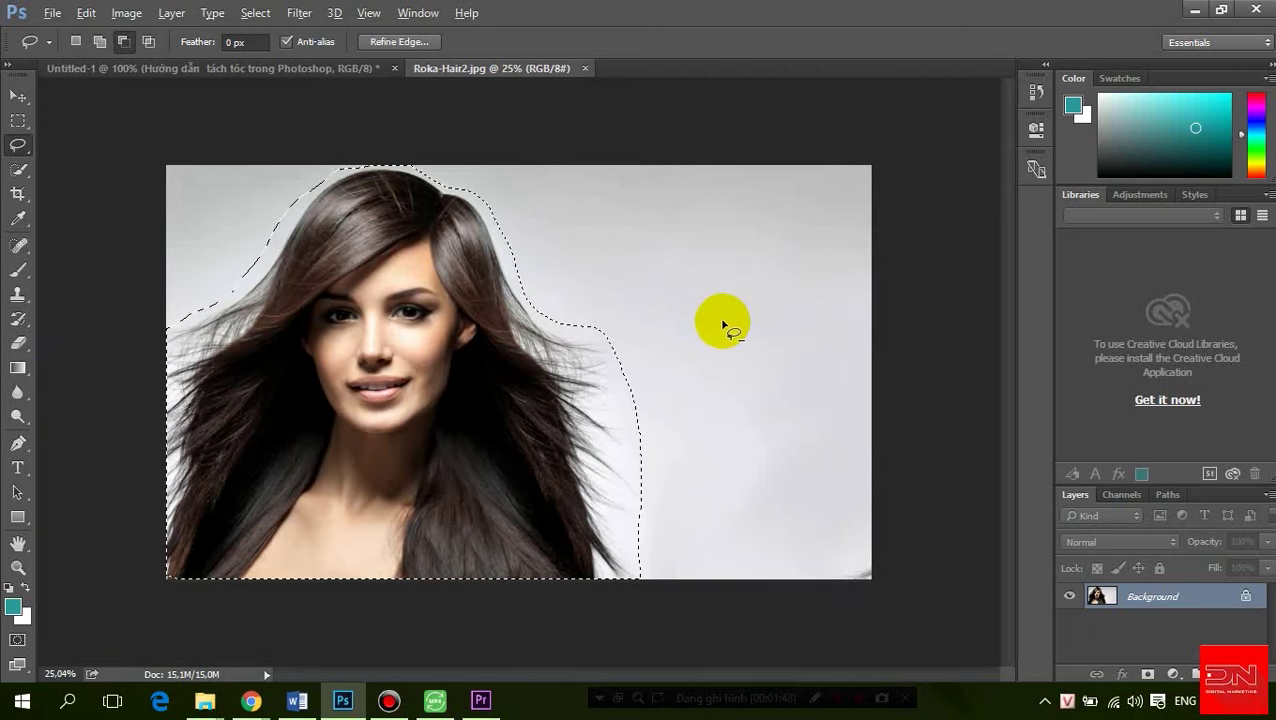
{"action": "key", "text": "ctrl+plus"}
{"action": "key", "text": "ctrl+minus"}
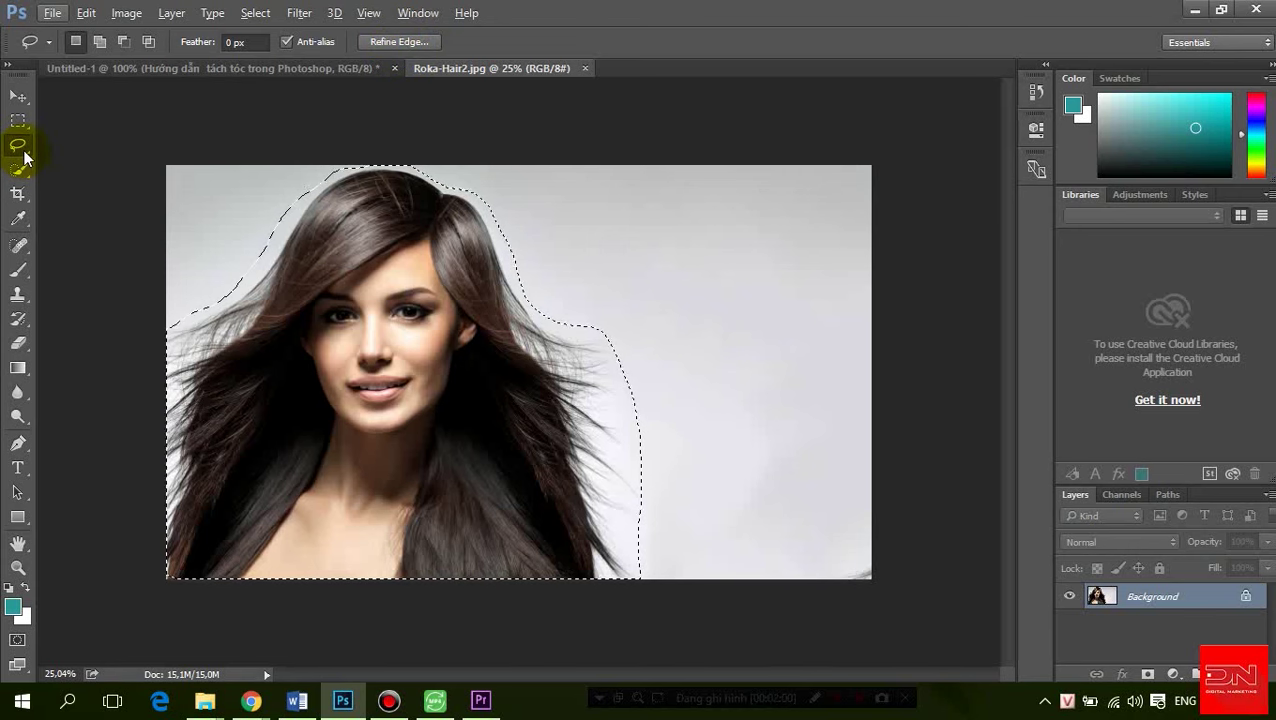
Open Refine Edge for the lasso selection and set its View to Overlay
{"action": "left_click", "coordinate": [398, 42]}
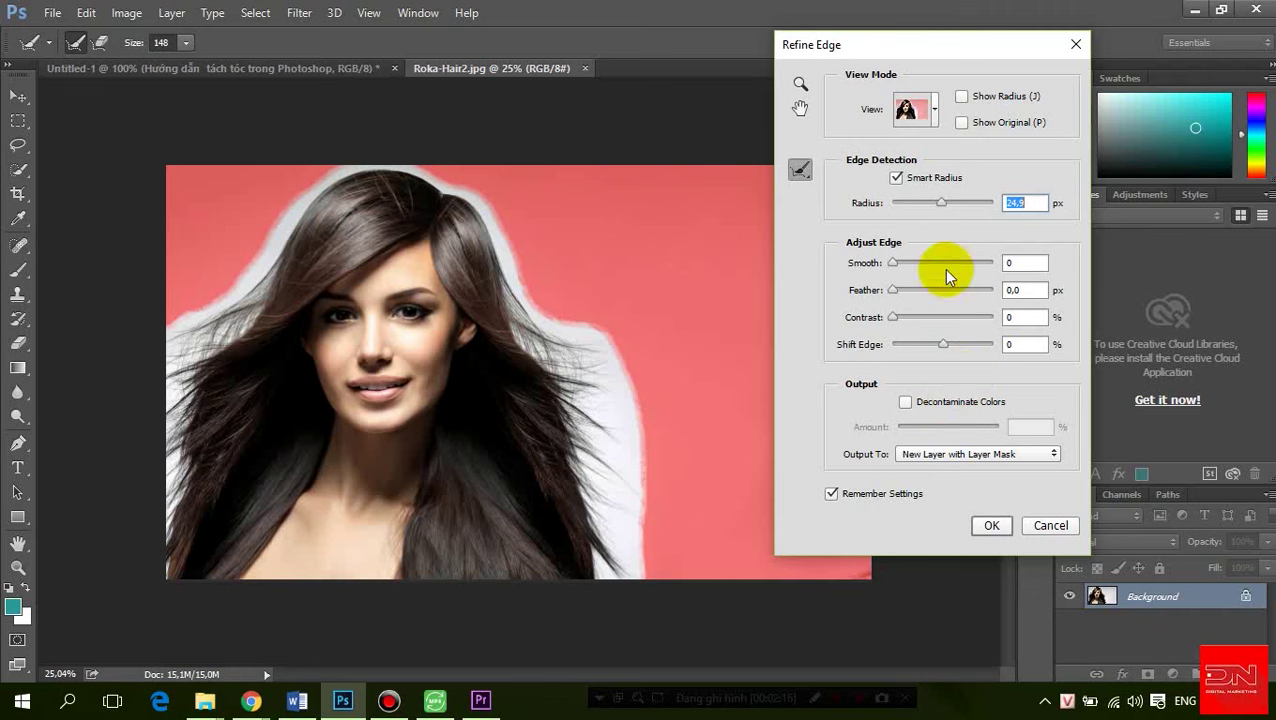
{"action": "left_click", "coordinate": [937, 112]}
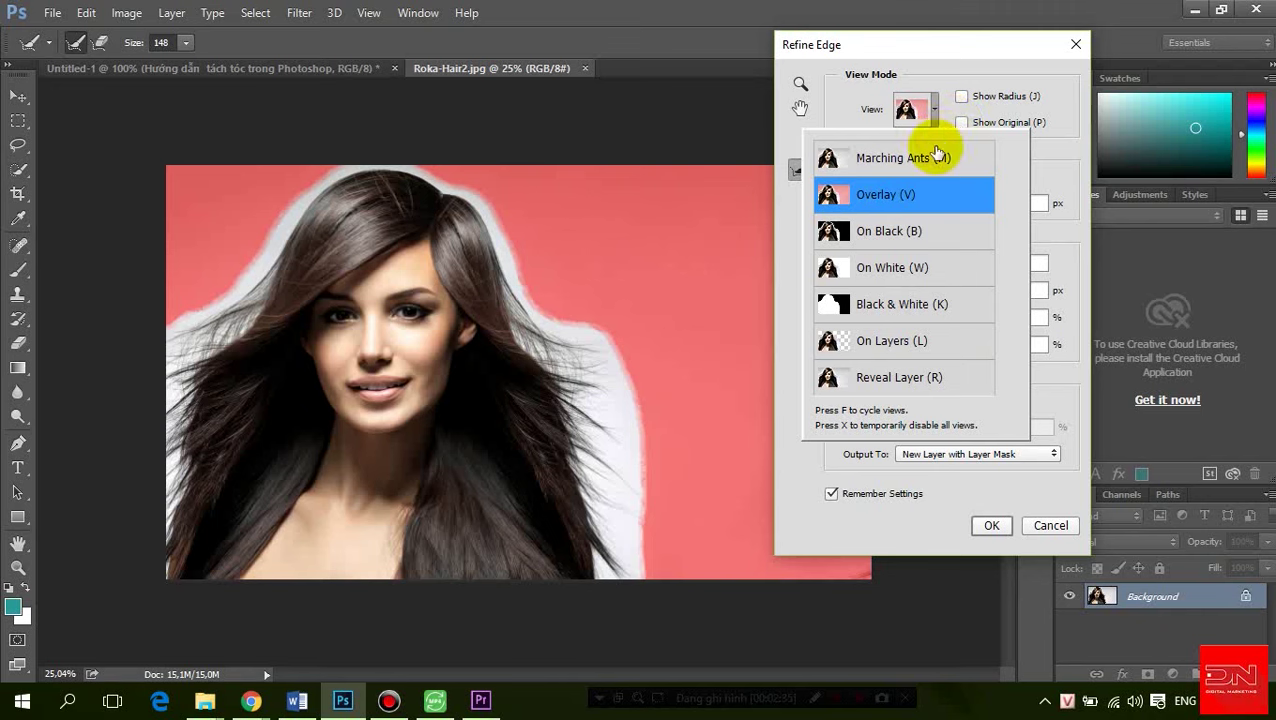
{"action": "left_click", "coordinate": [932, 113]}
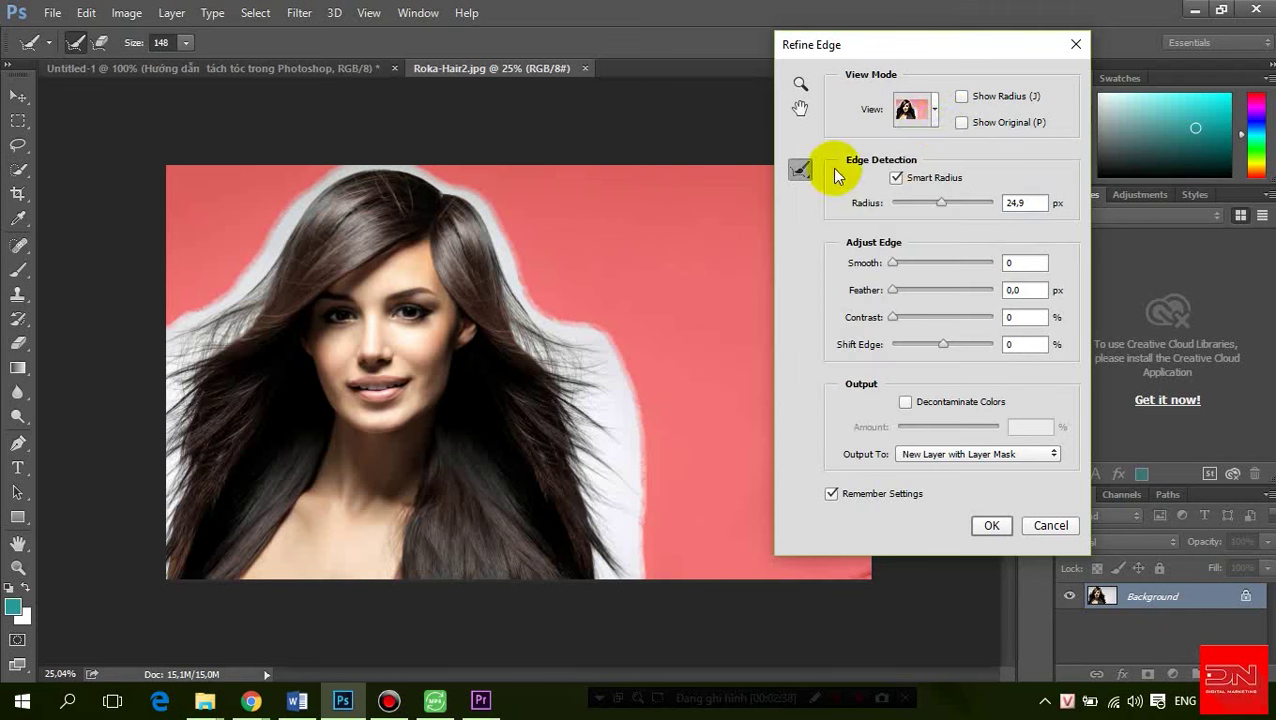
With Smart Radius on, paint the Refine Radius brush along the hair edges
{"action": "left_click", "coordinate": [896, 178]}
{"action": "left_click", "coordinate": [896, 178]}
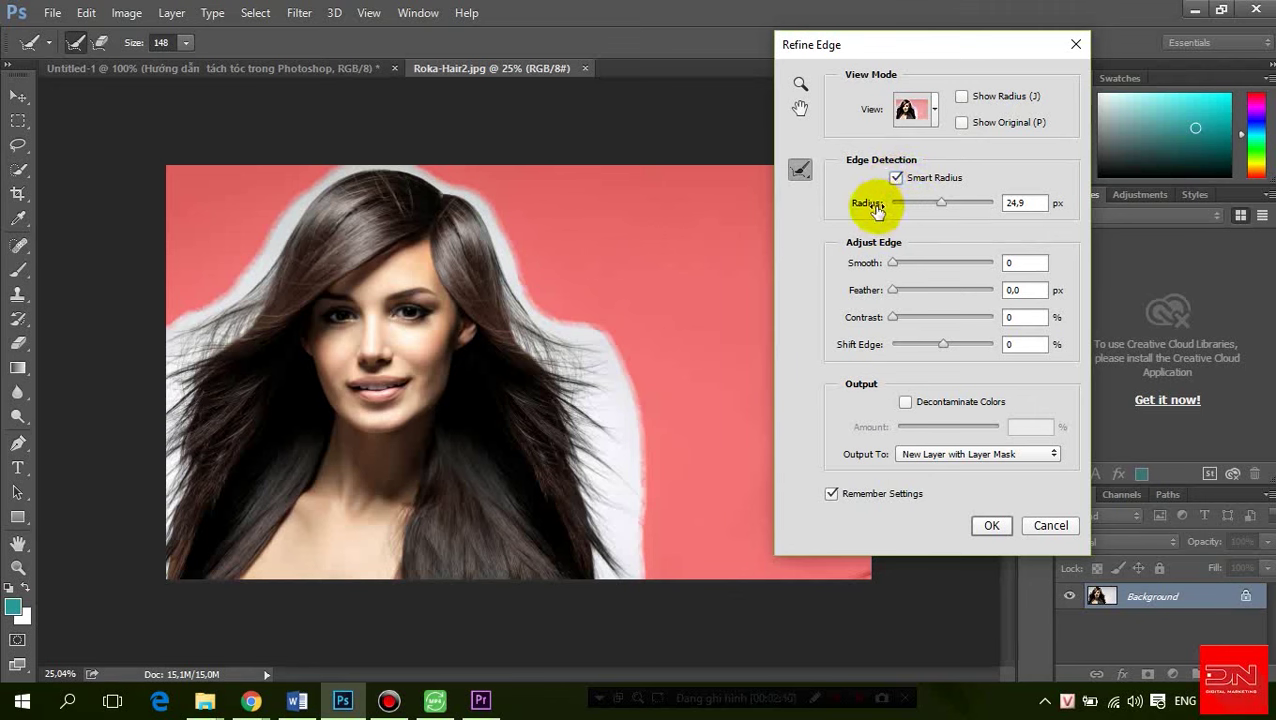
{"action": "left_click", "coordinate": [896, 179]}
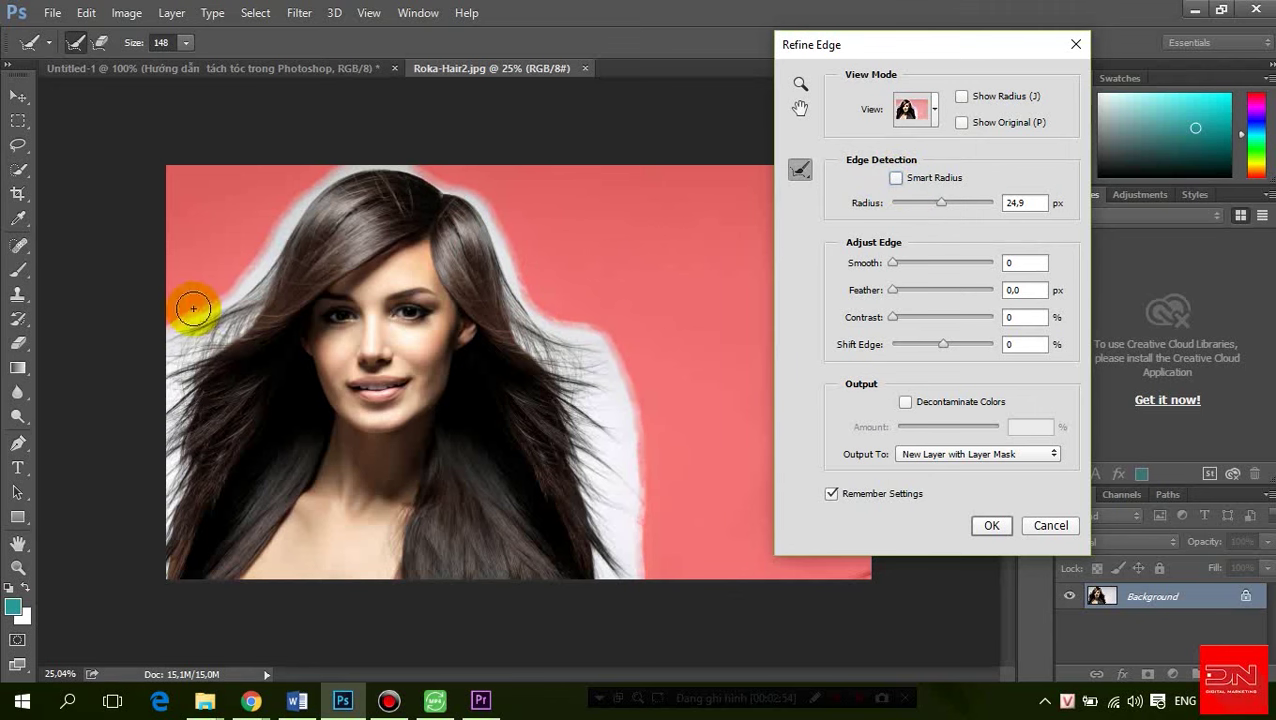
{"action": "mouse_move", "coordinate": [265, 276]}
{"action": "left_mouse_down"}
{"action": "mouse_move", "coordinate": [562, 325]}
{"action": "mouse_move", "coordinate": [606, 366]}
{"action": "left_mouse_up"}
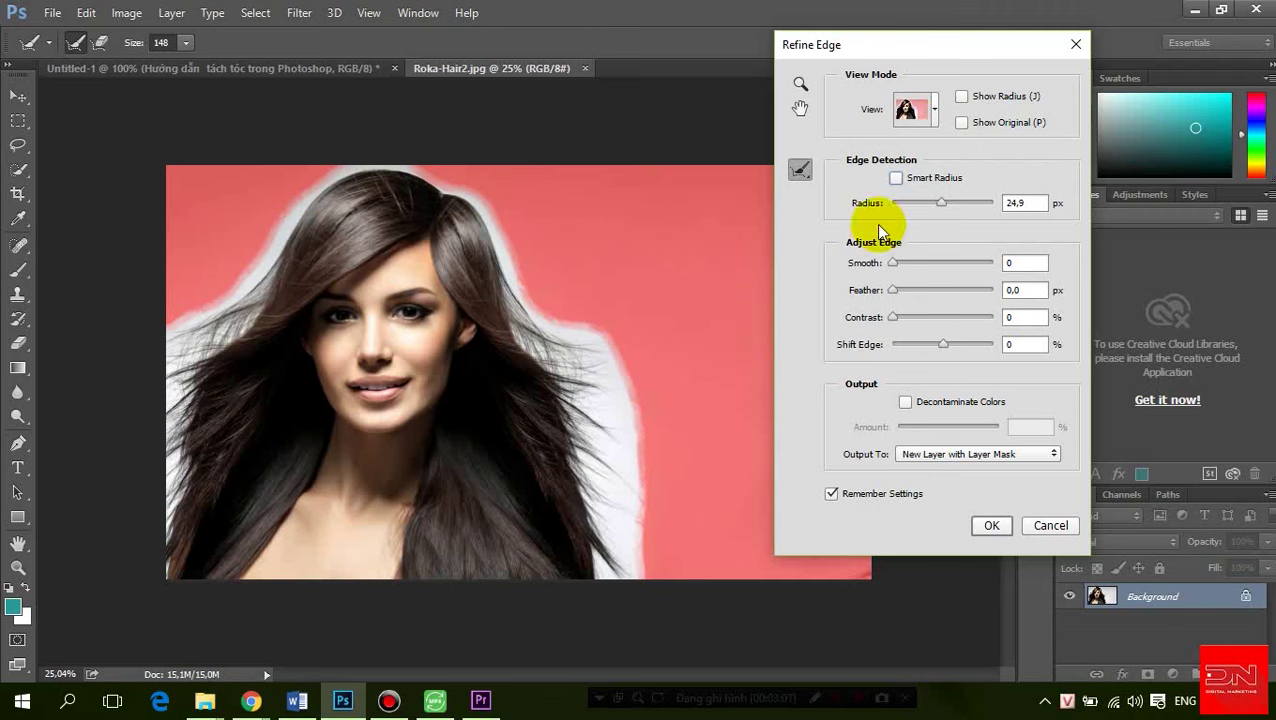
{"action": "left_click", "coordinate": [896, 178]}
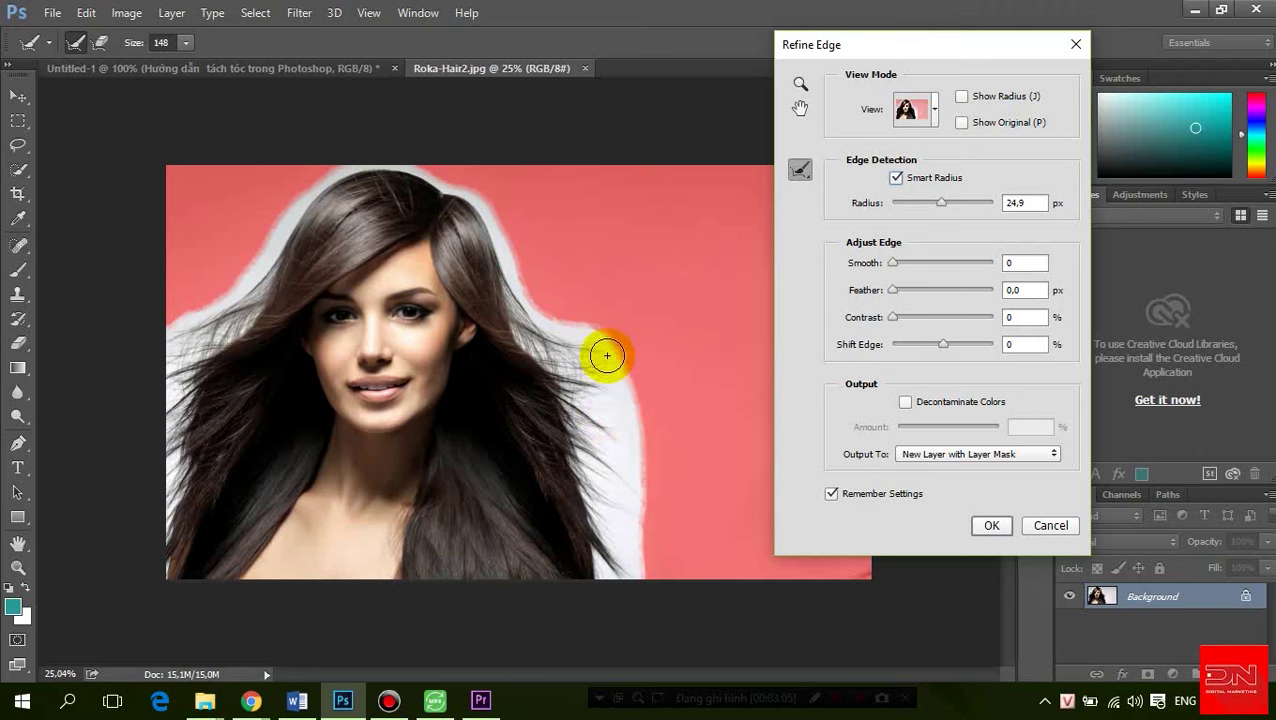
{"action": "left_click_drag", "start_coordinate": [570, 291], "coordinate": [650, 381]}
{"action": "left_click_drag", "start_coordinate": [160, 356], "coordinate": [242, 285]}
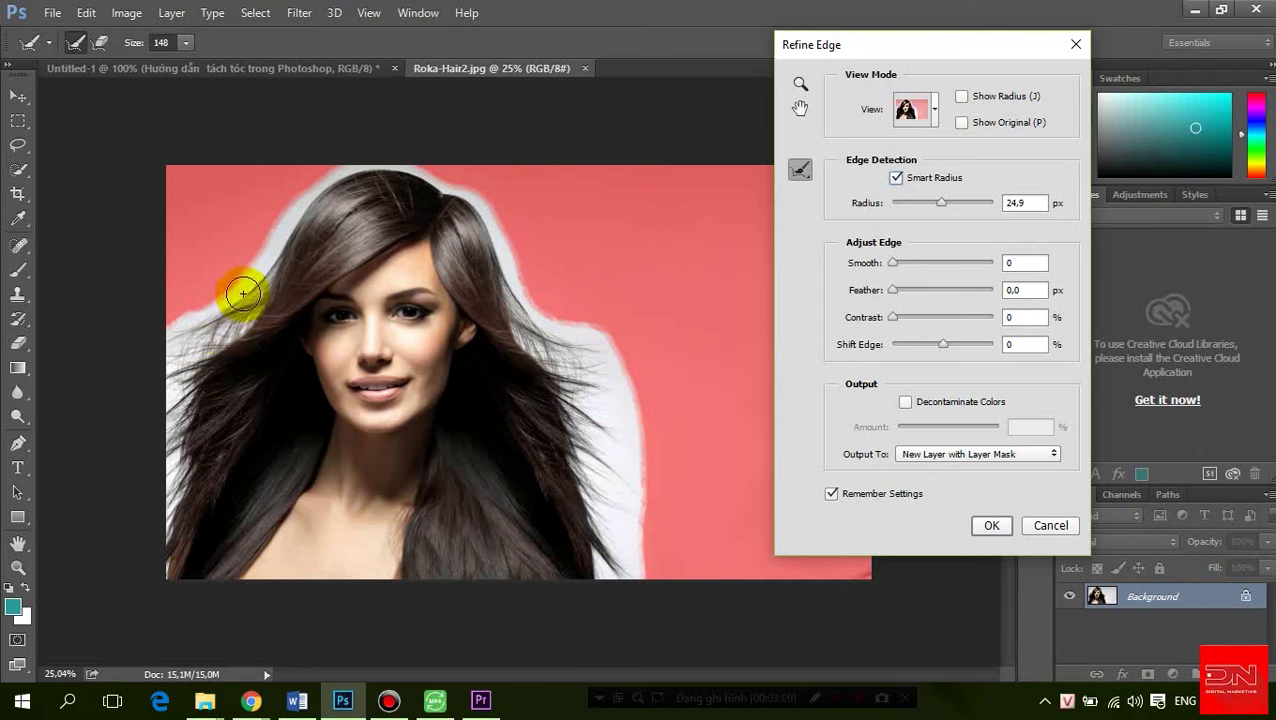
Set the Refine Edge detection Radius to 24 px
{"action": "left_click", "coordinate": [800, 172]}
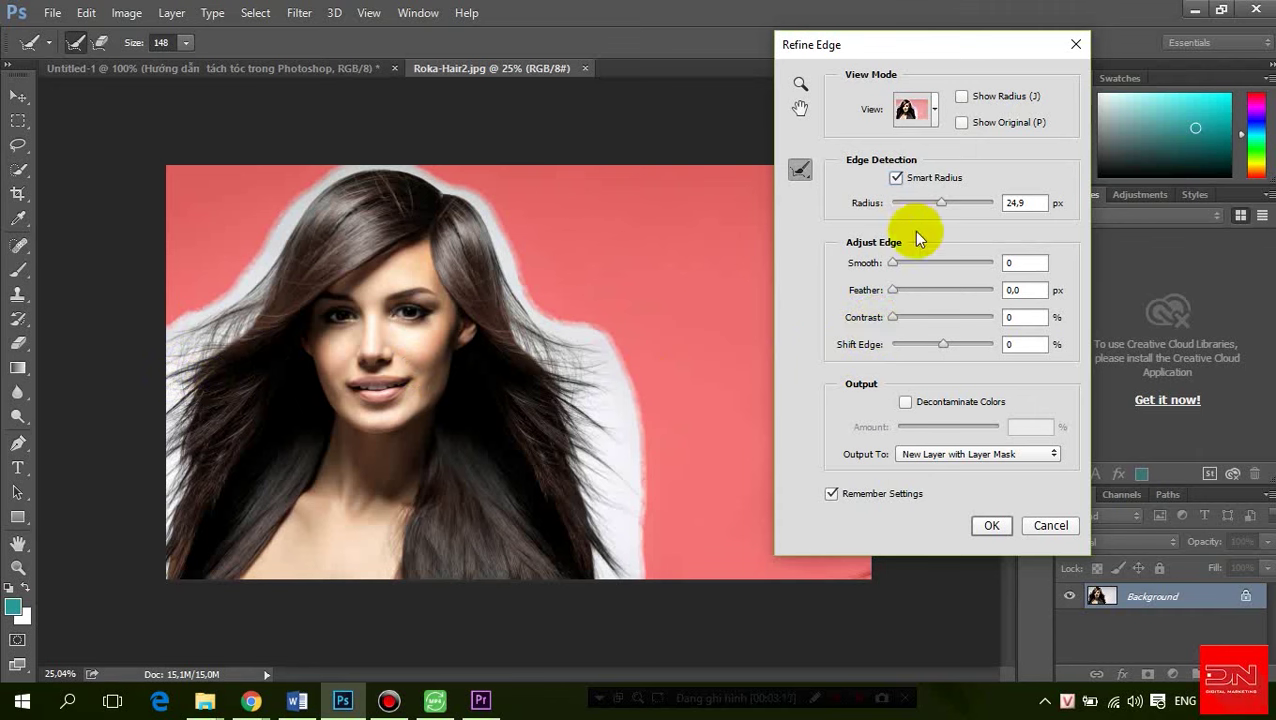
{"action": "mouse_move", "coordinate": [941, 202]}
{"action": "left_mouse_down"}
{"action": "mouse_move", "coordinate": [921, 207]}
{"action": "mouse_move", "coordinate": [941, 200]}
{"action": "mouse_move", "coordinate": [938, 218]}
{"action": "left_mouse_up"}
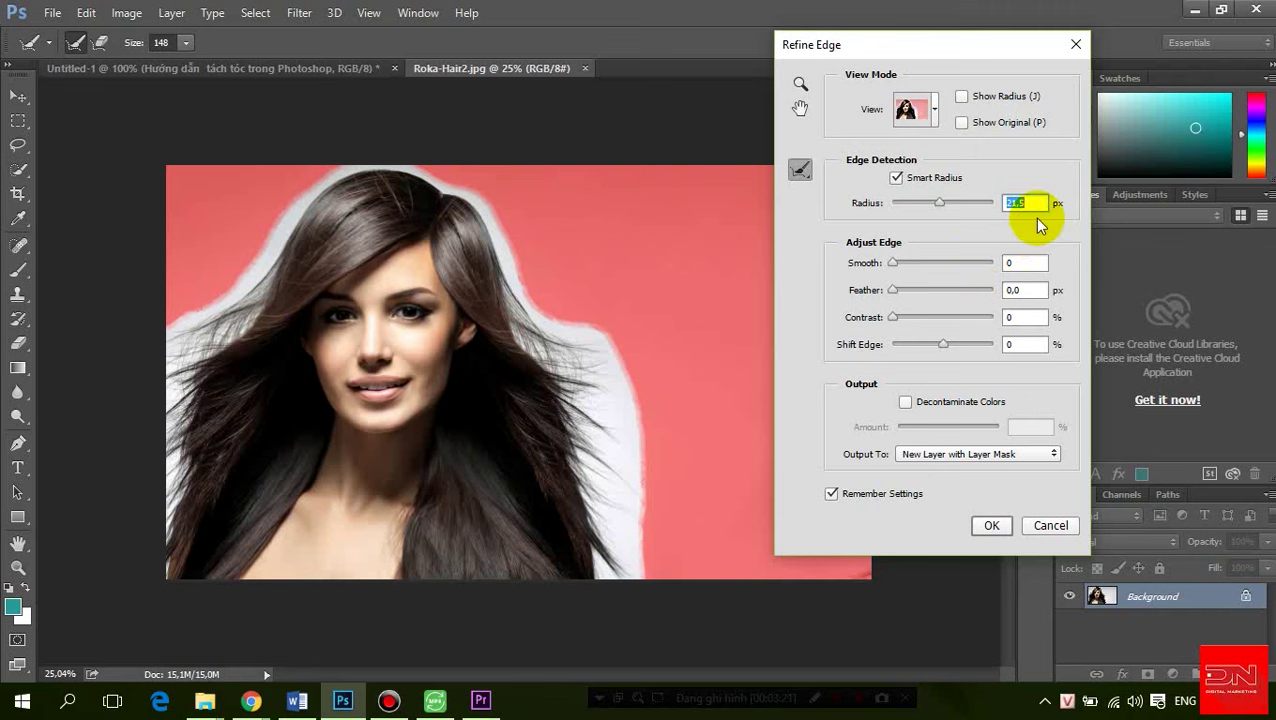
{"action": "type", "text": "24"}
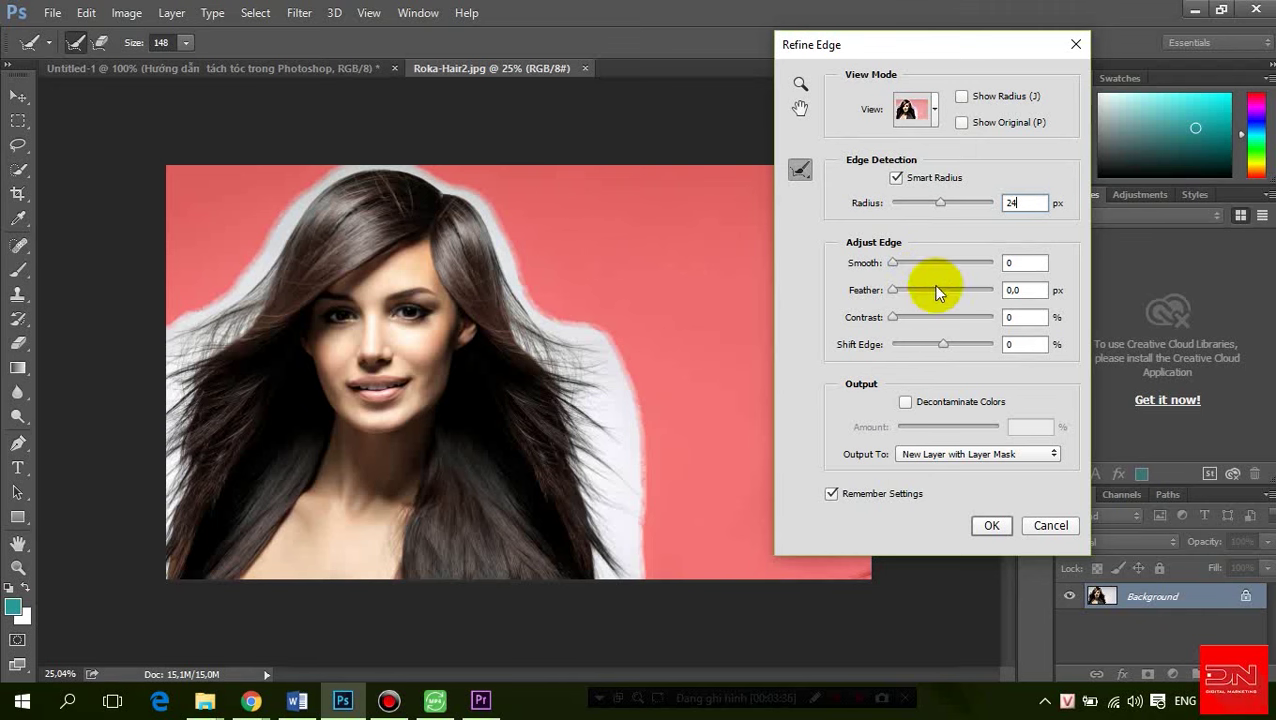
{"action": "key", "text": "Down"}
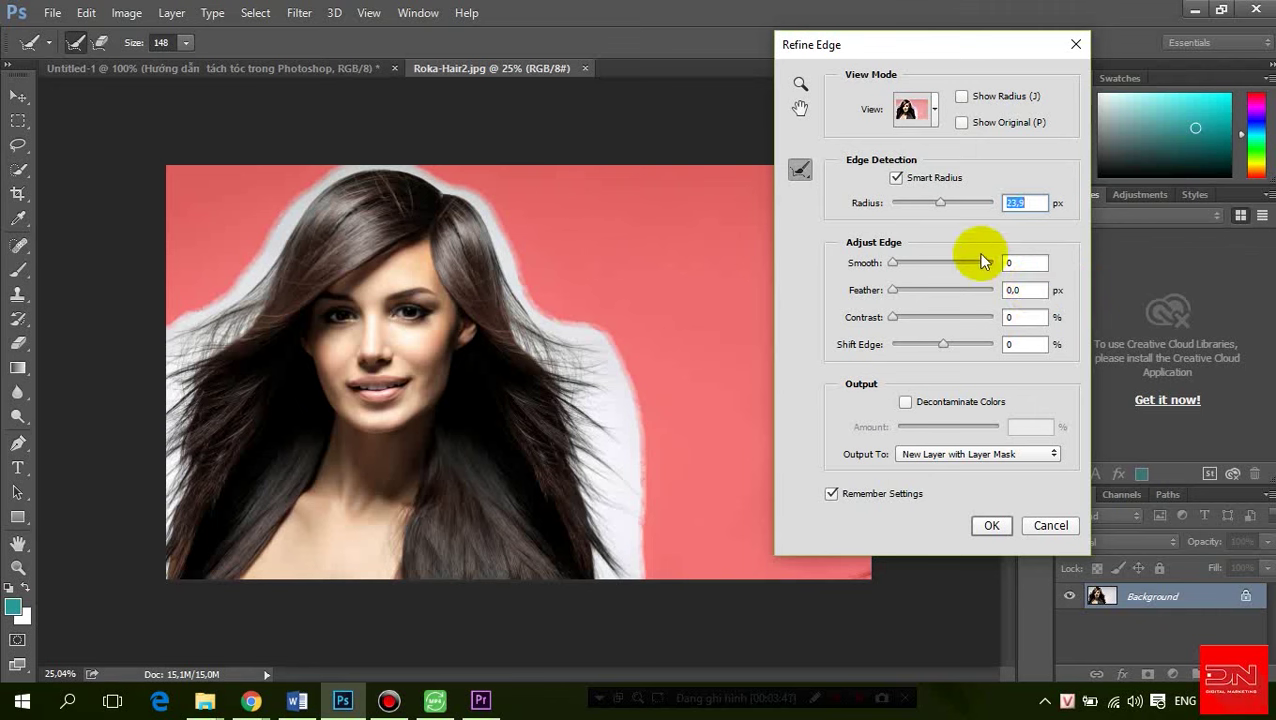
{"action": "key", "text": "Up"}
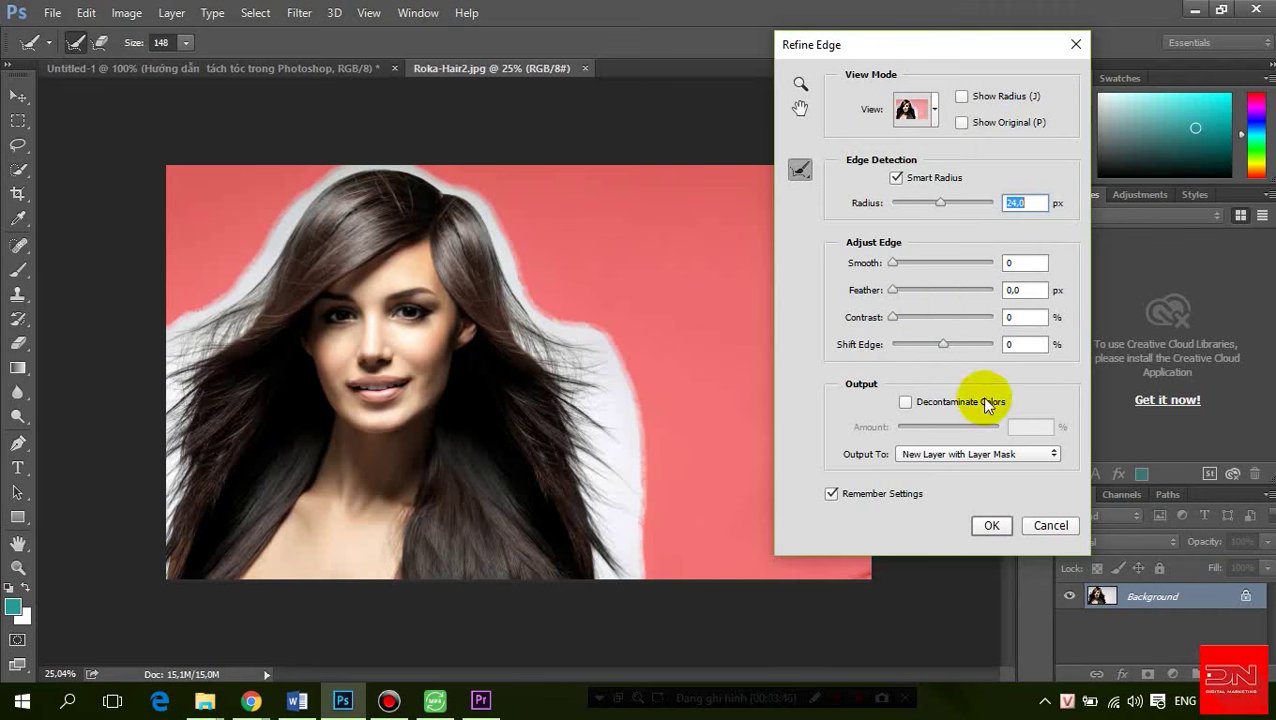
Keep Output To as New Layer with Layer Mask and refine the top-right hair
{"action": "left_click", "coordinate": [1003, 463]}
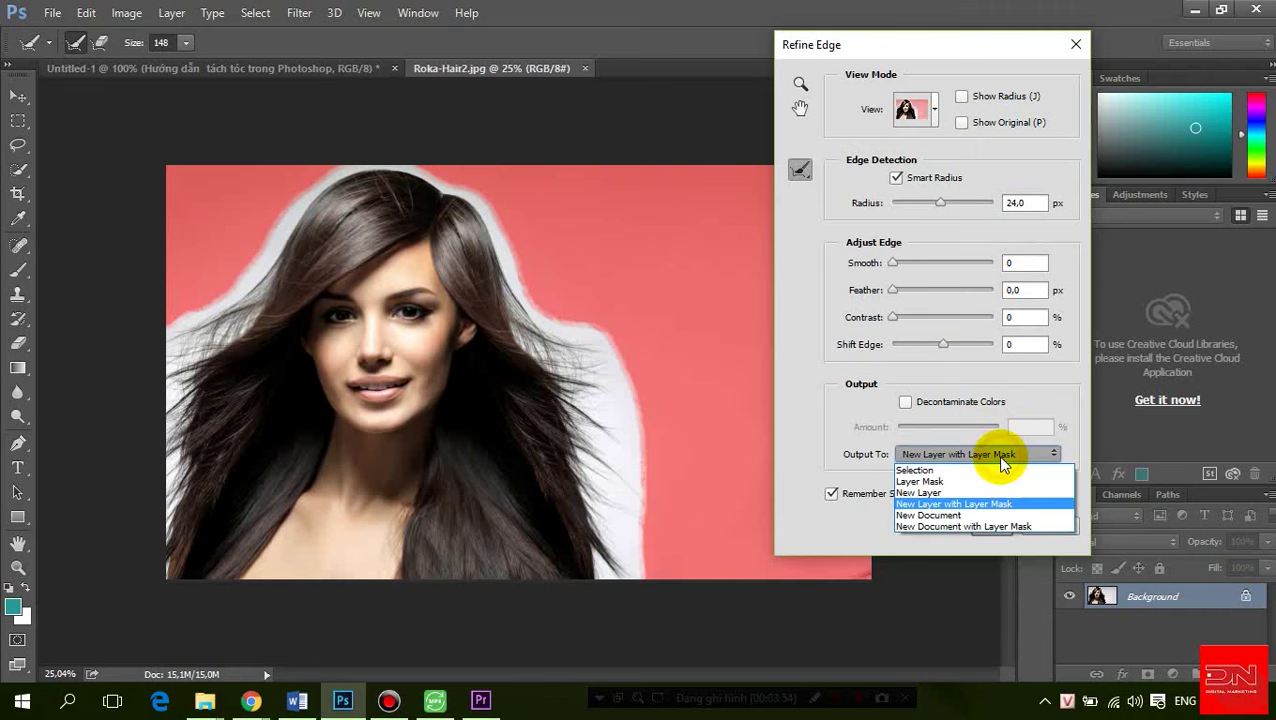
{"action": "left_click", "coordinate": [1005, 507]}
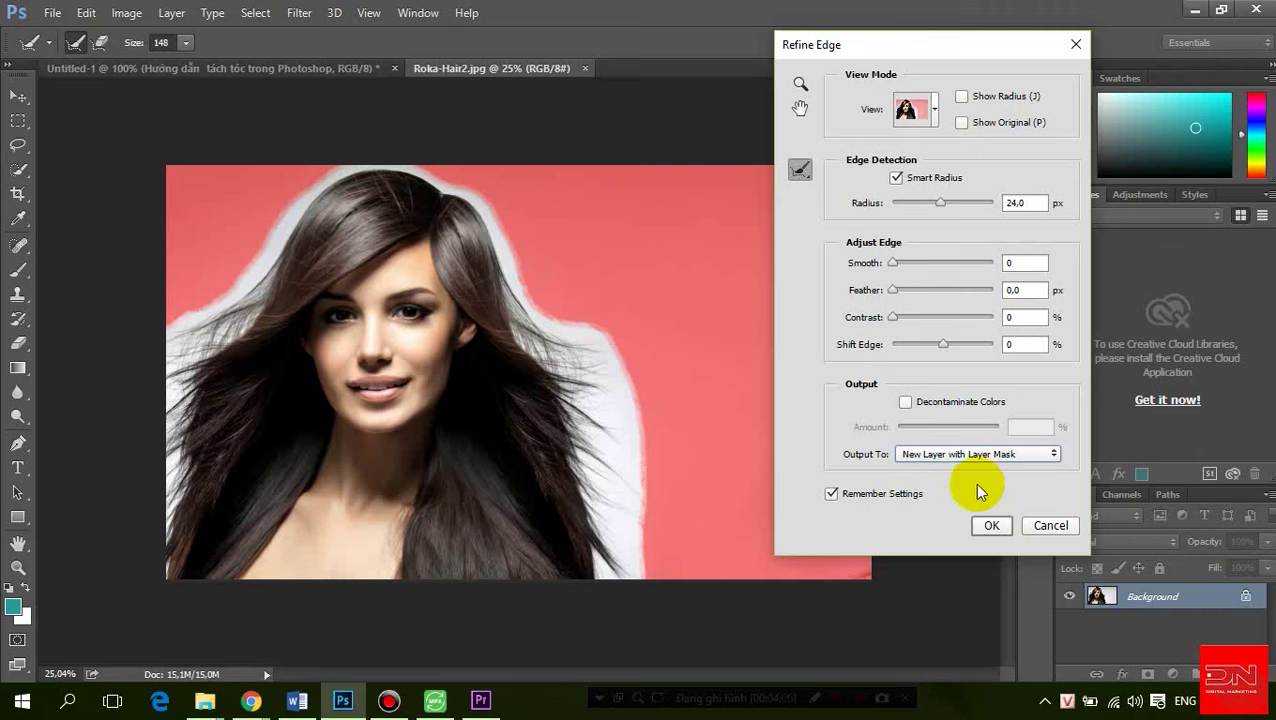
{"action": "mouse_move", "coordinate": [610, 331]}
{"action": "left_mouse_down"}
{"action": "mouse_move", "coordinate": [364, 190]}
{"action": "mouse_move", "coordinate": [427, 194]}
{"action": "left_mouse_up"}
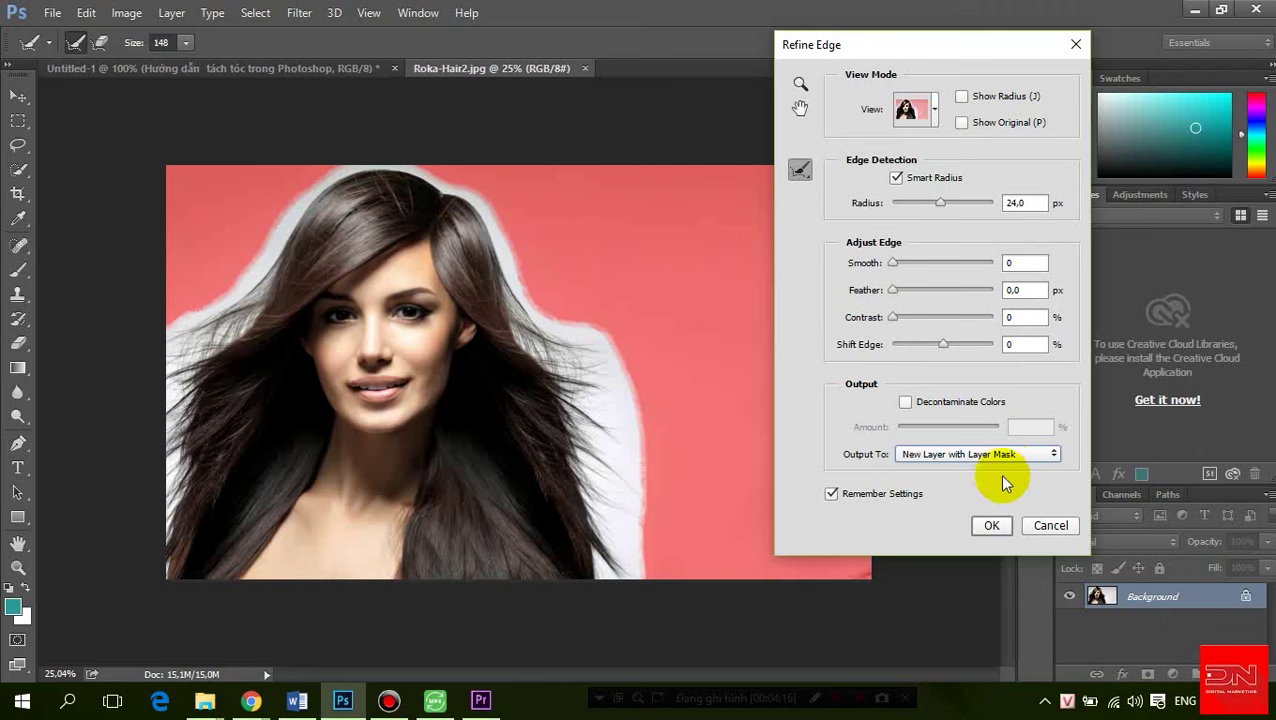
{"action": "left_click_drag", "start_coordinate": [632, 208], "coordinate": [735, 217]}
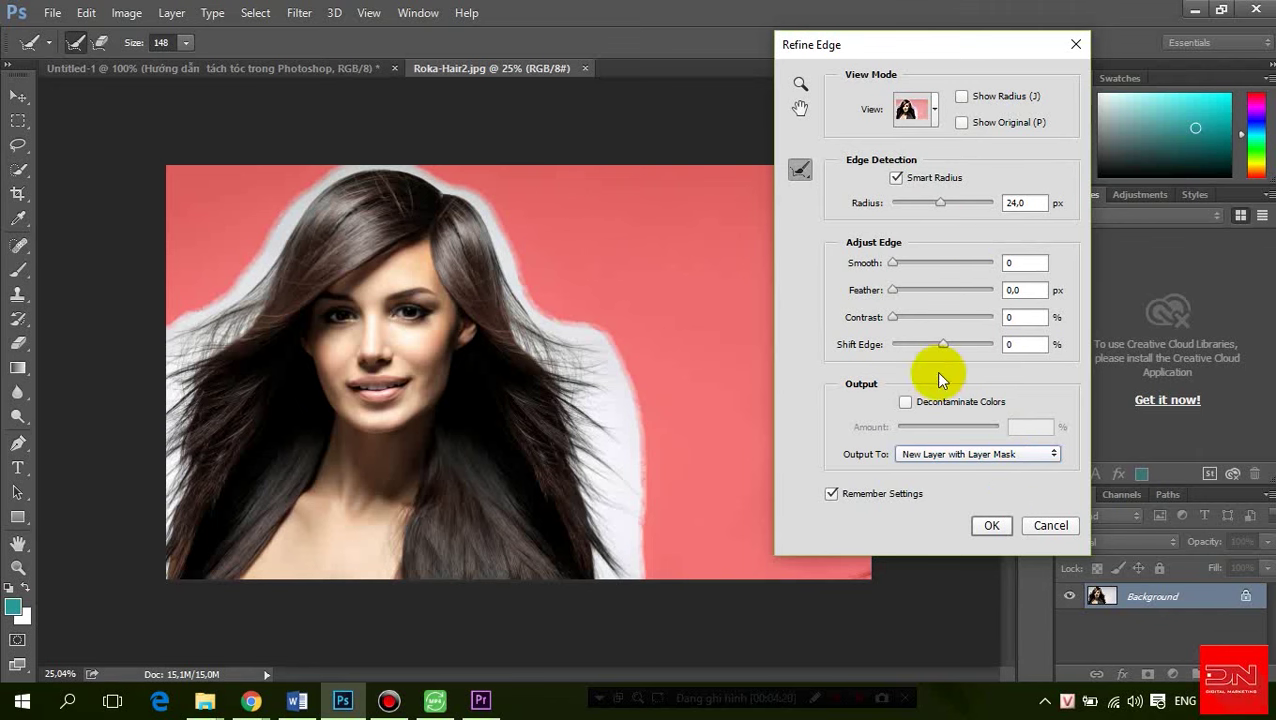
{"action": "left_click", "coordinate": [800, 175]}
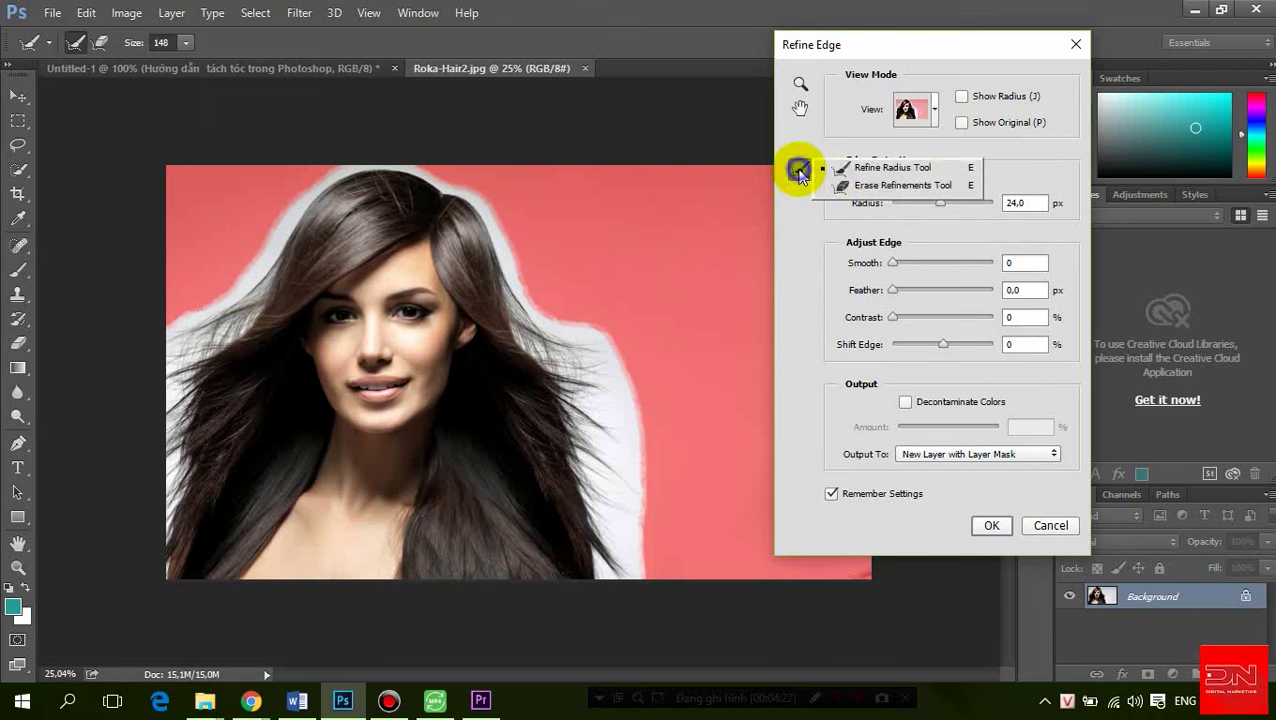
Paint the Refine Radius brush along the top and left edges of the hair
{"action": "left_click", "coordinate": [893, 170]}
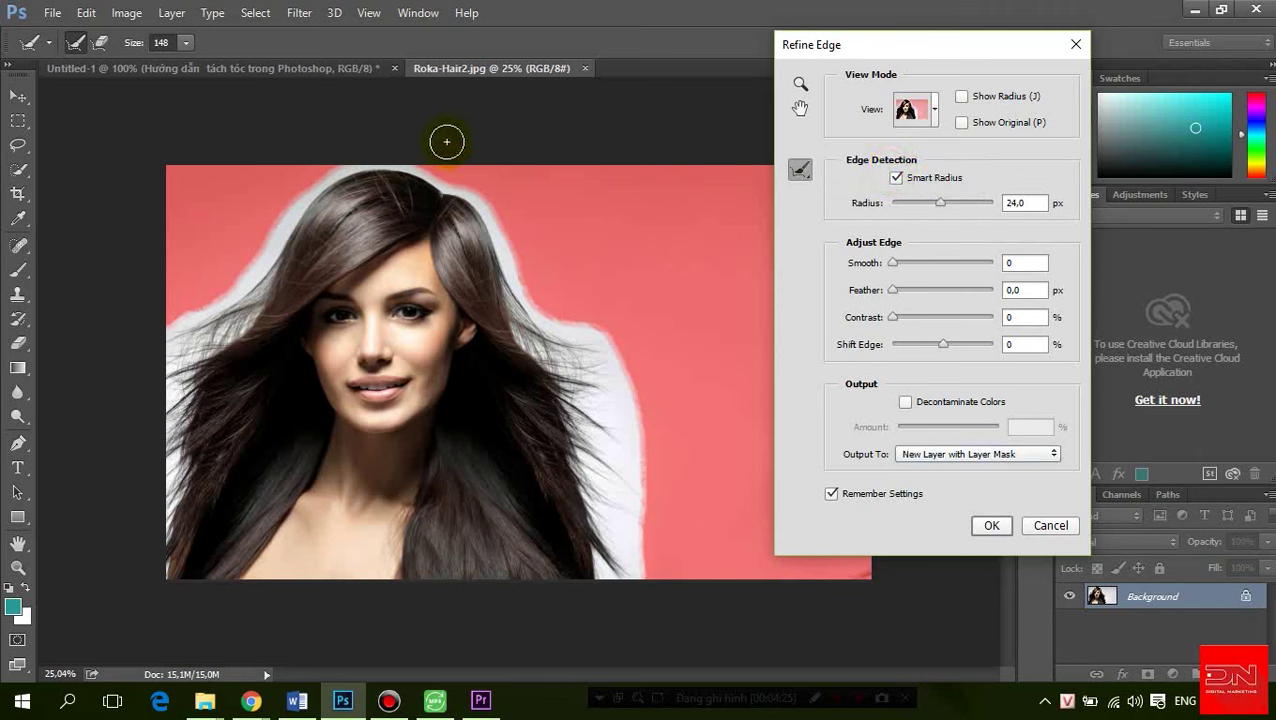
{"action": "mouse_move", "coordinate": [490, 176]}
{"action": "left_mouse_down"}
{"action": "mouse_move", "coordinate": [566, 255]}
{"action": "mouse_move", "coordinate": [461, 186]}
{"action": "left_mouse_up"}
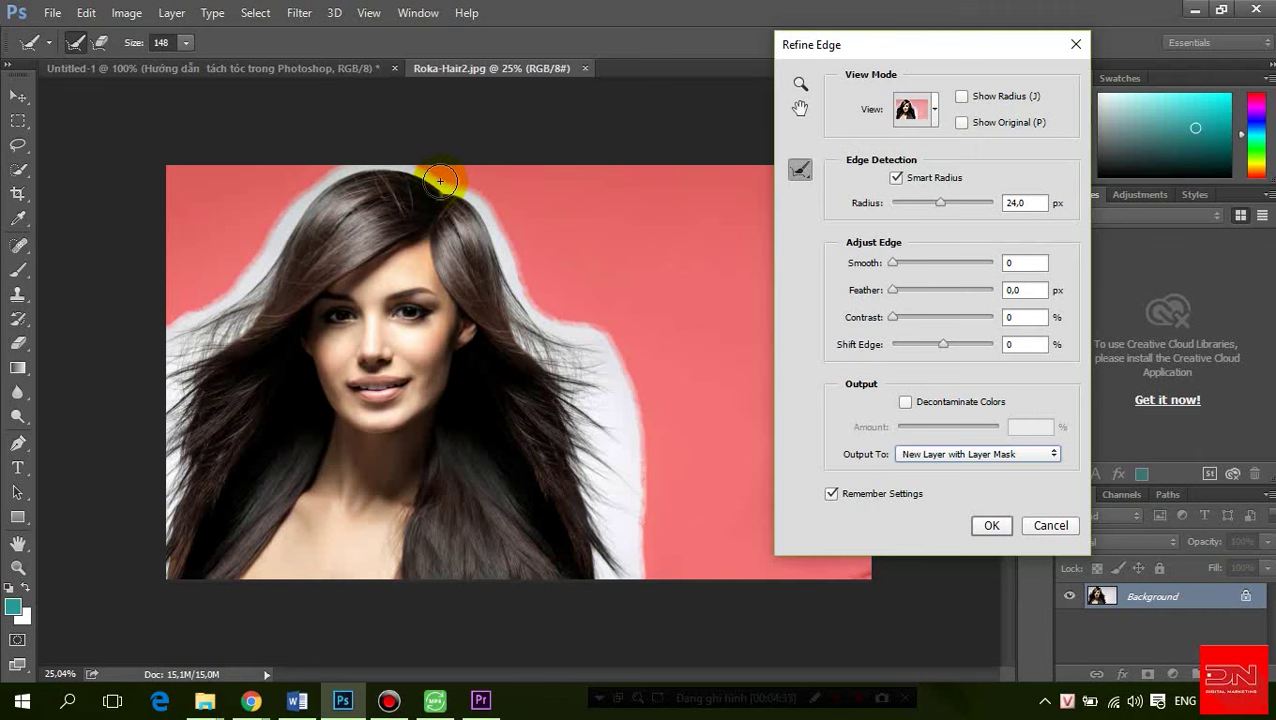
{"action": "mouse_move", "coordinate": [440, 181]}
{"action": "left_mouse_down"}
{"action": "mouse_move", "coordinate": [394, 169]}
{"action": "mouse_move", "coordinate": [296, 199]}
{"action": "mouse_move", "coordinate": [256, 276]}
{"action": "mouse_move", "coordinate": [182, 327]}
{"action": "mouse_move", "coordinate": [199, 336]}
{"action": "left_mouse_up"}
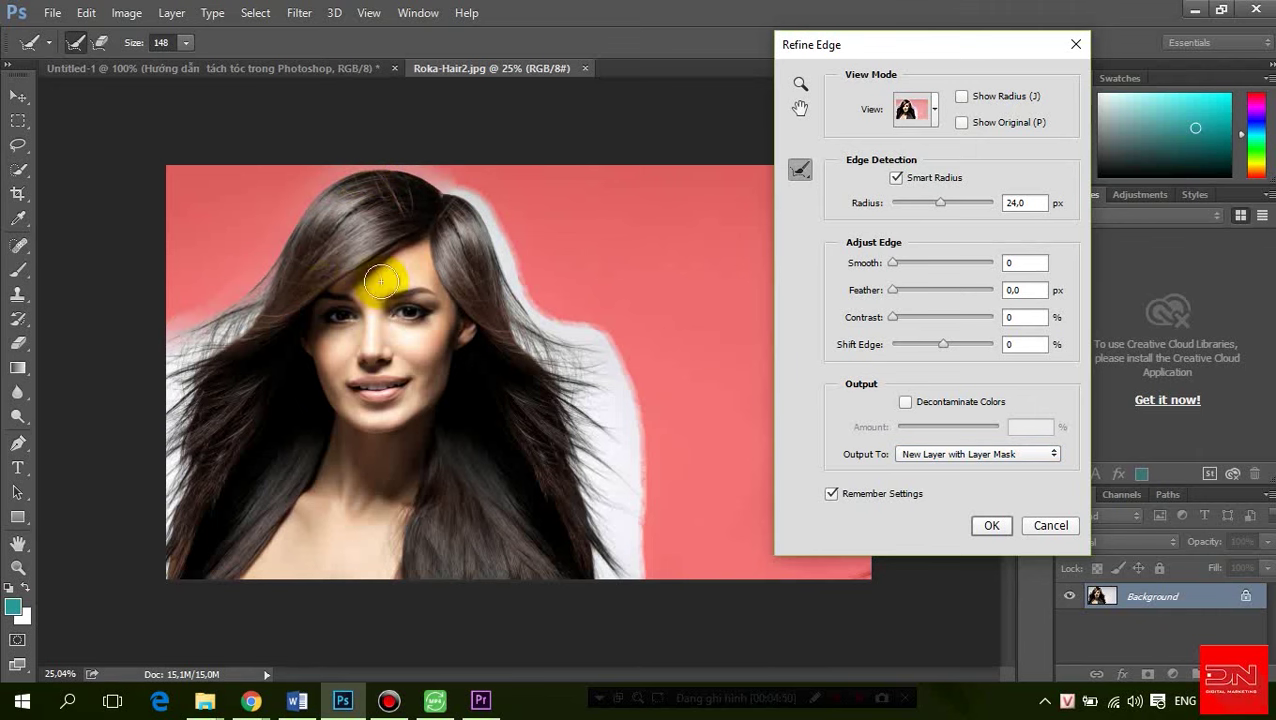
{"action": "left_click_drag", "start_coordinate": [242, 285], "coordinate": [150, 340]}
{"action": "mouse_move", "coordinate": [247, 318]}
{"action": "left_mouse_down"}
{"action": "mouse_move", "coordinate": [256, 284]}
{"action": "mouse_move", "coordinate": [177, 379]}
{"action": "mouse_move", "coordinate": [188, 362]}
{"action": "mouse_move", "coordinate": [177, 356]}
{"action": "mouse_move", "coordinate": [154, 404]}
{"action": "mouse_move", "coordinate": [171, 360]}
{"action": "mouse_move", "coordinate": [154, 527]}
{"action": "mouse_move", "coordinate": [195, 472]}
{"action": "mouse_move", "coordinate": [157, 521]}
{"action": "mouse_move", "coordinate": [148, 612]}
{"action": "mouse_move", "coordinate": [174, 613]}
{"action": "left_mouse_up"}
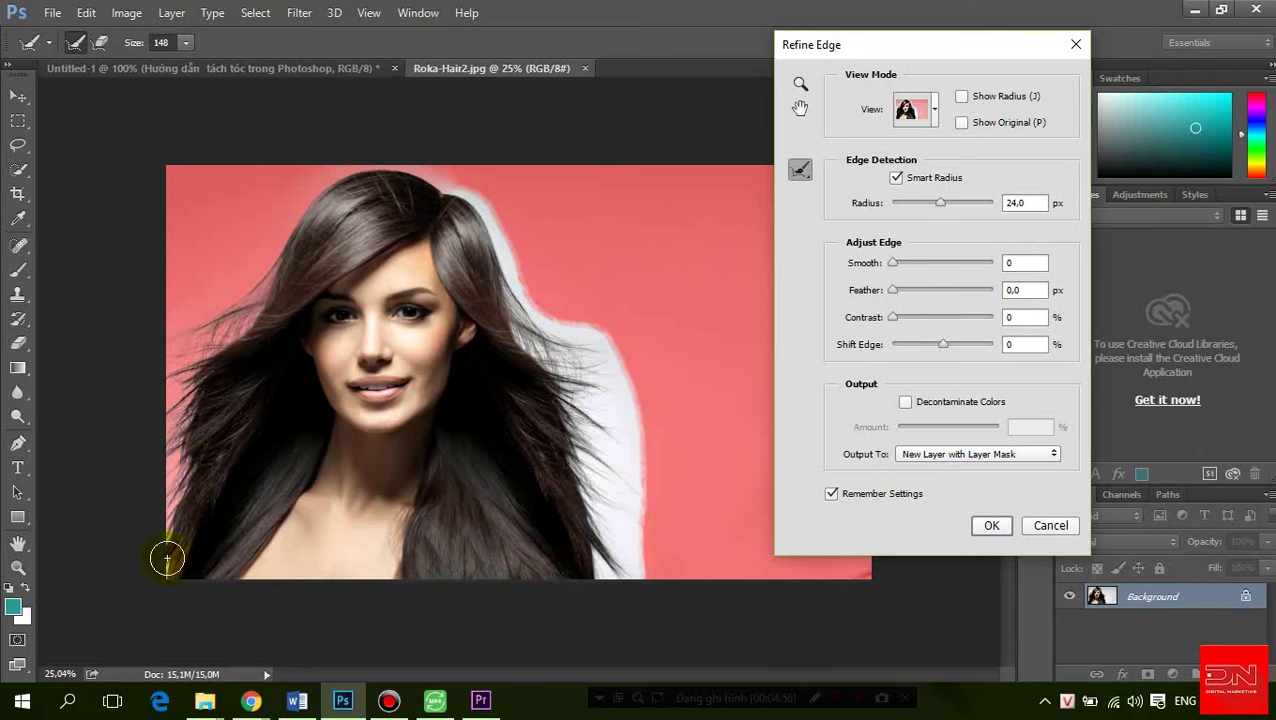
Clean the white fringe along the right hair edge and apply Refine Edge
{"action": "mouse_move", "coordinate": [460, 183]}
{"action": "left_mouse_down"}
{"action": "mouse_move", "coordinate": [513, 276]}
{"action": "mouse_move", "coordinate": [609, 365]}
{"action": "mouse_move", "coordinate": [624, 402]}
{"action": "mouse_move", "coordinate": [575, 345]}
{"action": "mouse_move", "coordinate": [634, 405]}
{"action": "mouse_move", "coordinate": [646, 441]}
{"action": "mouse_move", "coordinate": [550, 336]}
{"action": "mouse_move", "coordinate": [542, 352]}
{"action": "mouse_move", "coordinate": [638, 445]}
{"action": "mouse_move", "coordinate": [627, 353]}
{"action": "mouse_move", "coordinate": [473, 296]}
{"action": "mouse_move", "coordinate": [486, 289]}
{"action": "mouse_move", "coordinate": [236, 315]}
{"action": "mouse_move", "coordinate": [558, 362]}
{"action": "mouse_move", "coordinate": [513, 313]}
{"action": "mouse_move", "coordinate": [607, 407]}
{"action": "mouse_move", "coordinate": [584, 405]}
{"action": "mouse_move", "coordinate": [592, 441]}
{"action": "mouse_move", "coordinate": [585, 408]}
{"action": "mouse_move", "coordinate": [644, 470]}
{"action": "mouse_move", "coordinate": [632, 521]}
{"action": "mouse_move", "coordinate": [584, 441]}
{"action": "mouse_move", "coordinate": [644, 515]}
{"action": "mouse_move", "coordinate": [574, 489]}
{"action": "mouse_move", "coordinate": [590, 466]}
{"action": "mouse_move", "coordinate": [655, 578]}
{"action": "mouse_move", "coordinate": [598, 513]}
{"action": "left_mouse_up"}
{"action": "left_click_drag", "start_coordinate": [621, 601], "coordinate": [598, 541]}
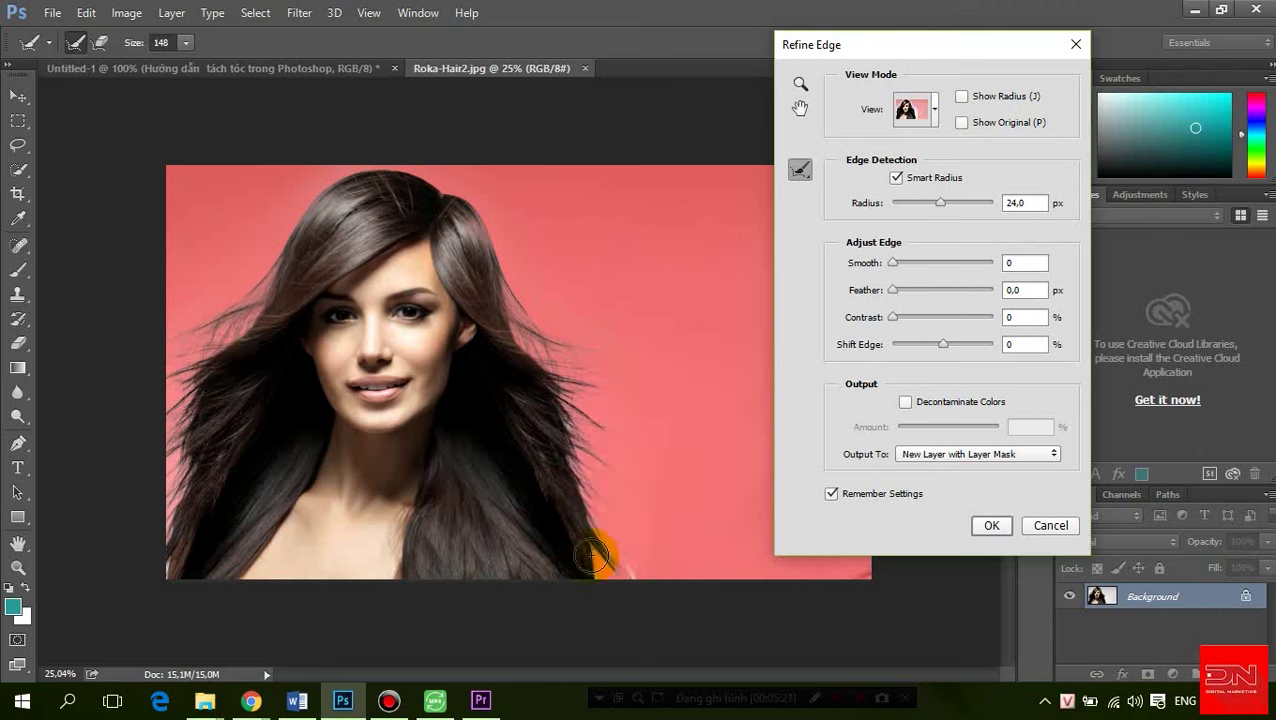
{"action": "mouse_move", "coordinate": [621, 601]}
{"action": "left_mouse_down"}
{"action": "mouse_move", "coordinate": [621, 555]}
{"action": "mouse_move", "coordinate": [655, 598]}
{"action": "mouse_move", "coordinate": [590, 421]}
{"action": "mouse_move", "coordinate": [600, 477]}
{"action": "mouse_move", "coordinate": [712, 527]}
{"action": "mouse_move", "coordinate": [661, 555]}
{"action": "left_mouse_up"}
{"action": "left_click_drag", "start_coordinate": [649, 598], "coordinate": [604, 417]}
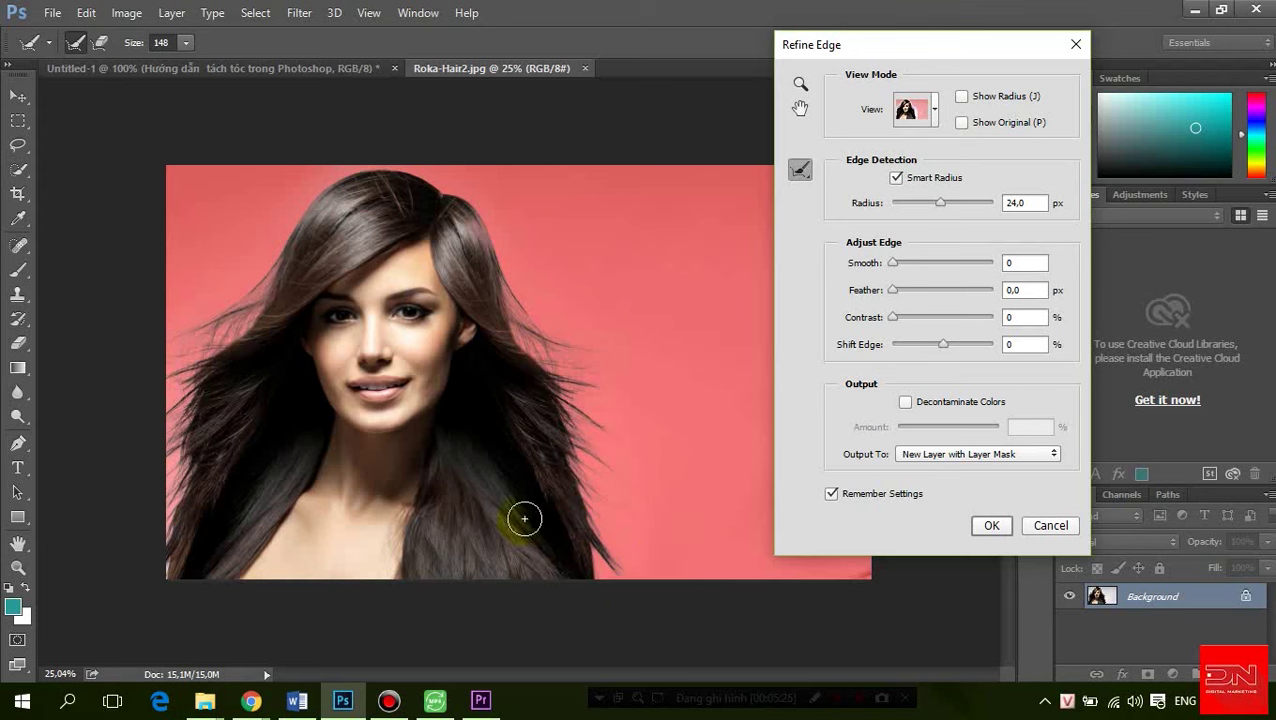
{"action": "left_click", "coordinate": [990, 524]}
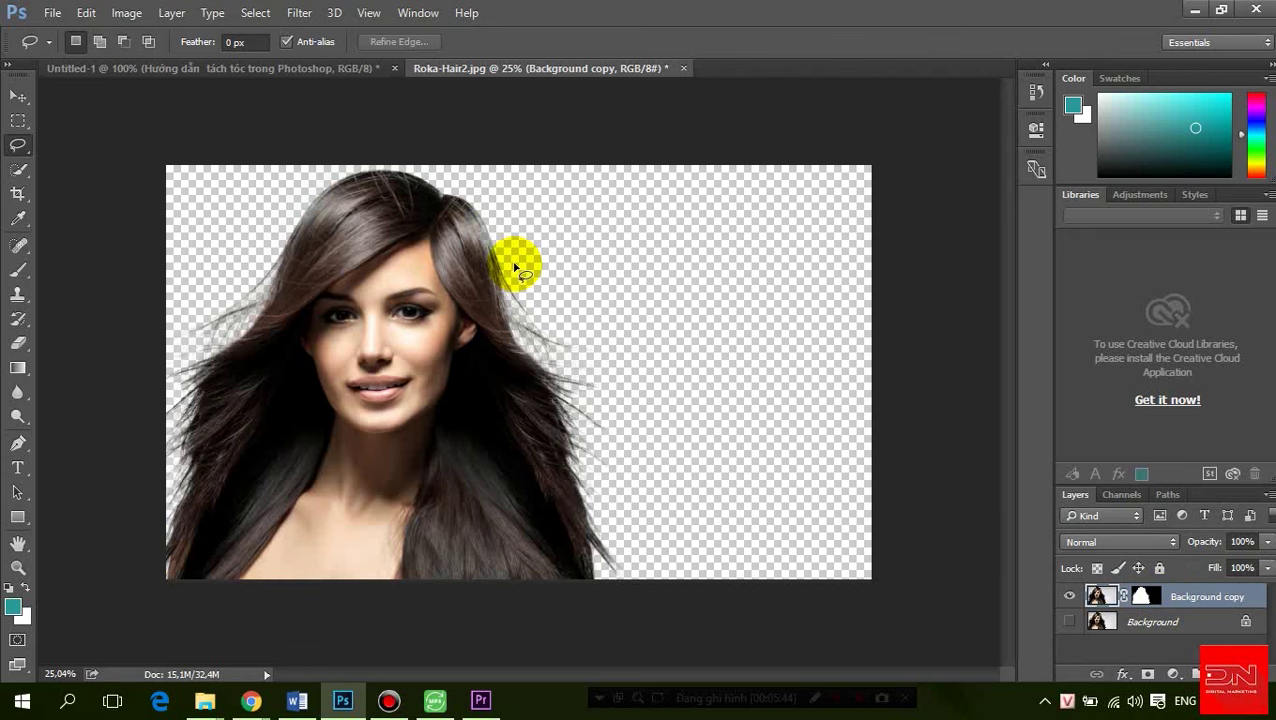
Zoom and pan around the cut-out to inspect the hair edges closely
{"action": "scroll", "coordinate": [492, 196], "scroll_direction": "up", "scroll_amount": 2}
{"action": "scroll", "coordinate": [493, 194], "scroll_direction": "up", "scroll_amount": 2}
{"action": "scroll", "coordinate": [466, 168], "scroll_direction": "up", "scroll_amount": 2}
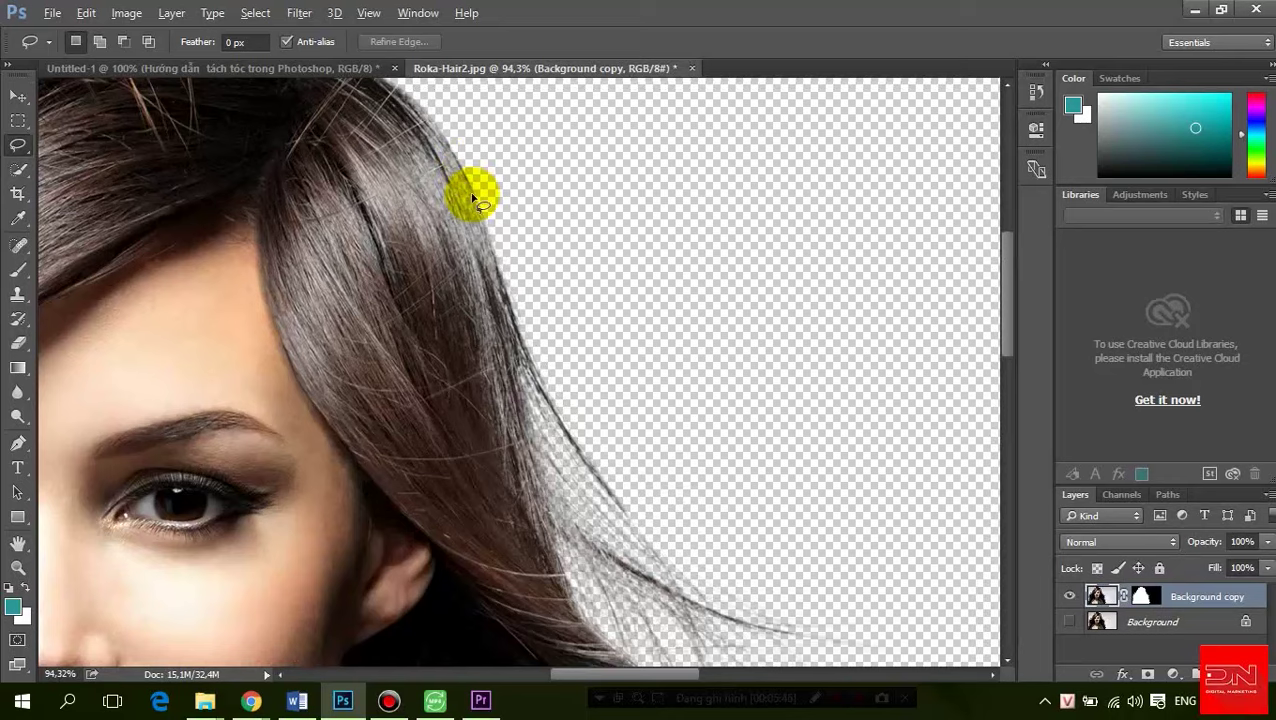
{"action": "scroll", "coordinate": [474, 198], "scroll_direction": "up", "scroll_amount": 1}
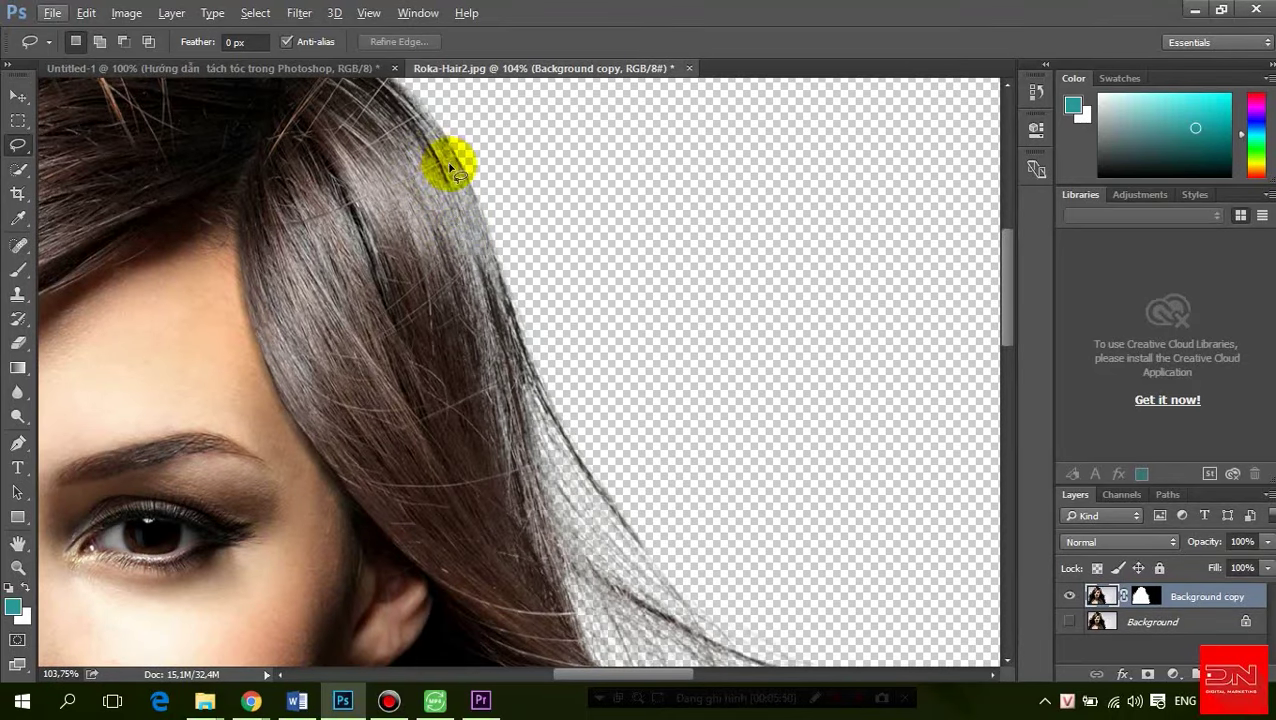
{"action": "scroll", "coordinate": [500, 315], "scroll_direction": "down", "scroll_amount": 2}
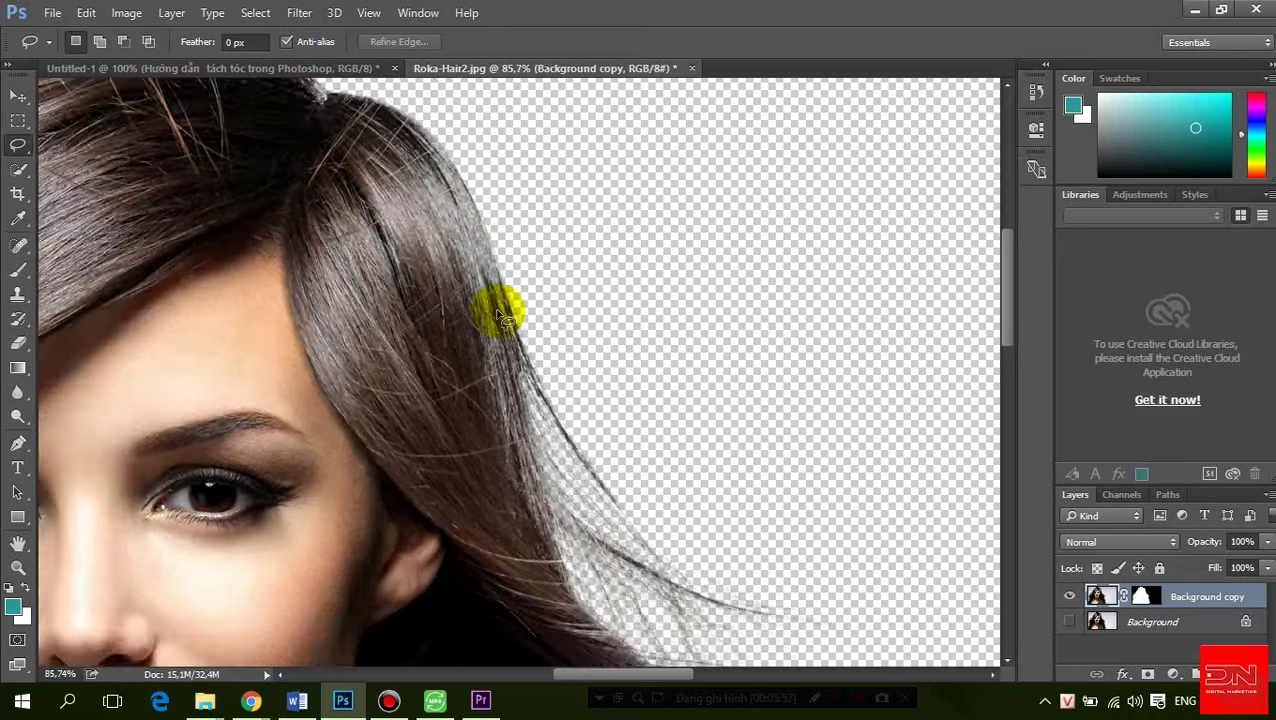
{"action": "scroll", "coordinate": [500, 315], "scroll_direction": "down", "scroll_amount": 5}
{"action": "scroll", "coordinate": [498, 305], "scroll_direction": "down", "scroll_amount": 3}
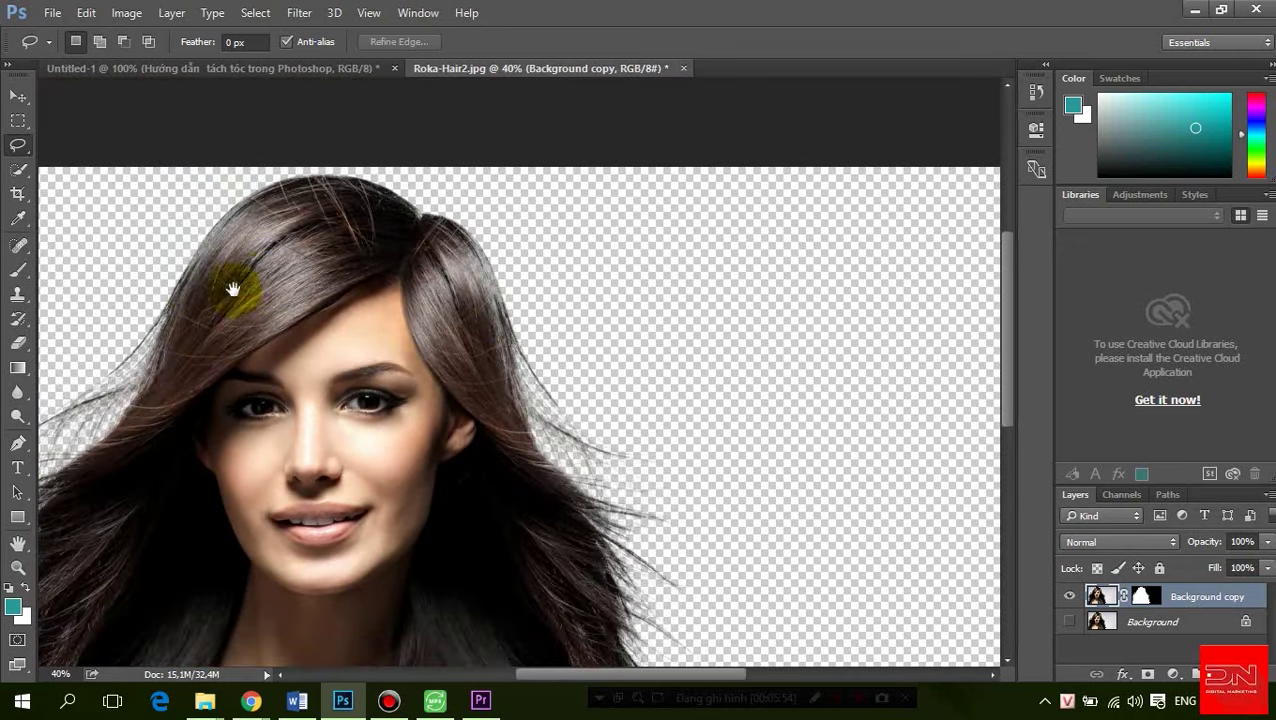
{"action": "left_click_drag", "start_coordinate": [232, 289], "coordinate": [356, 251]}
{"action": "scroll", "coordinate": [352, 185], "scroll_direction": "up", "scroll_amount": 9}
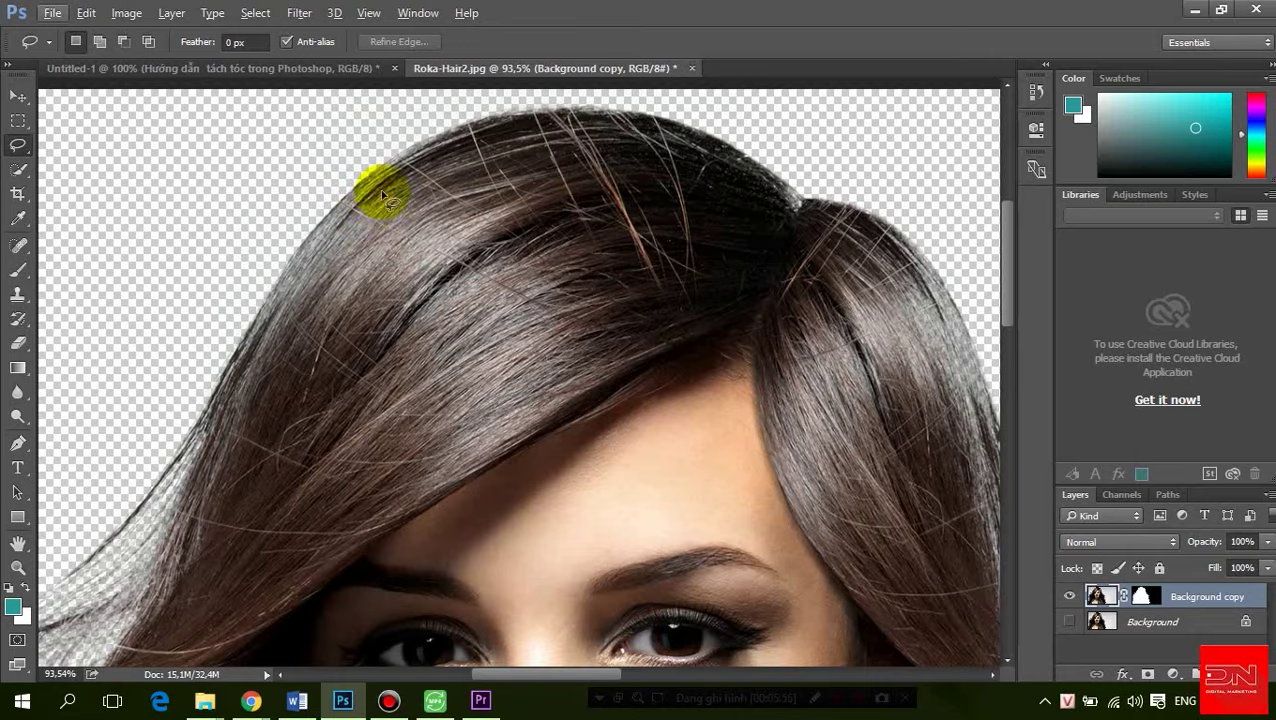
{"action": "scroll", "coordinate": [383, 195], "scroll_direction": "down", "scroll_amount": 5}
{"action": "scroll", "coordinate": [421, 222], "scroll_direction": "down", "scroll_amount": 6}
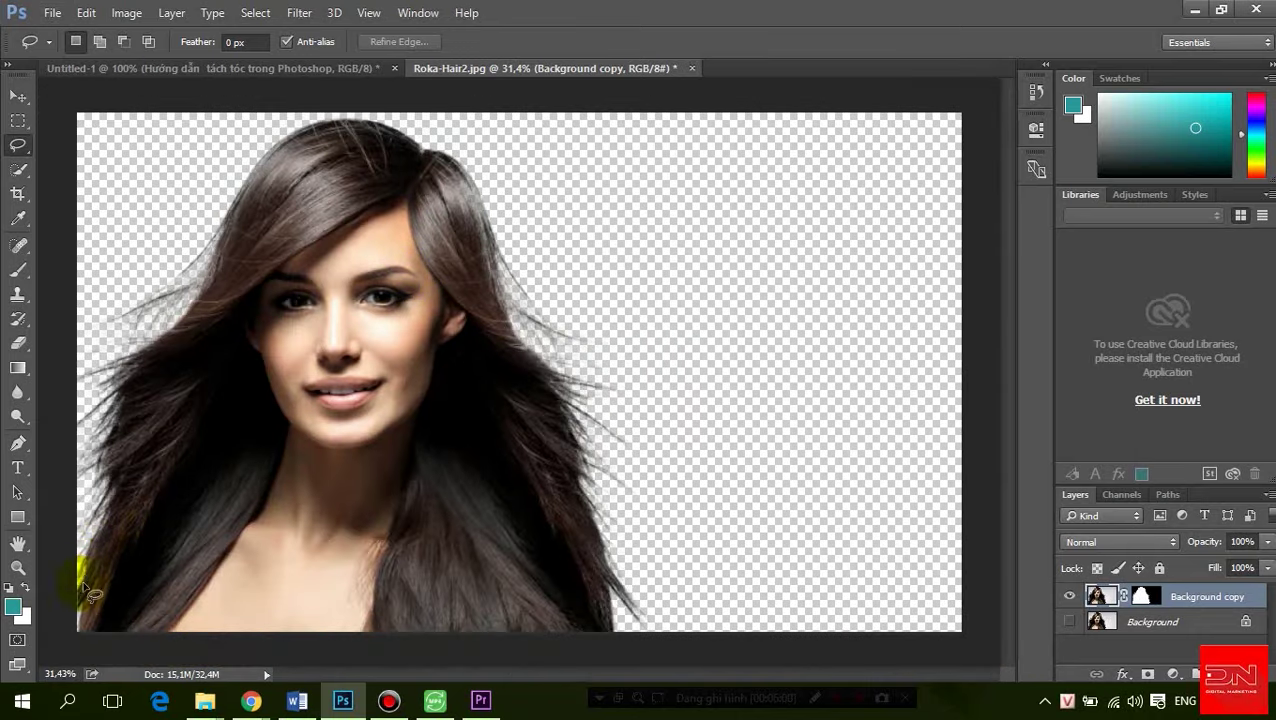
{"action": "scroll", "coordinate": [605, 530], "scroll_direction": "down", "scroll_amount": 2}
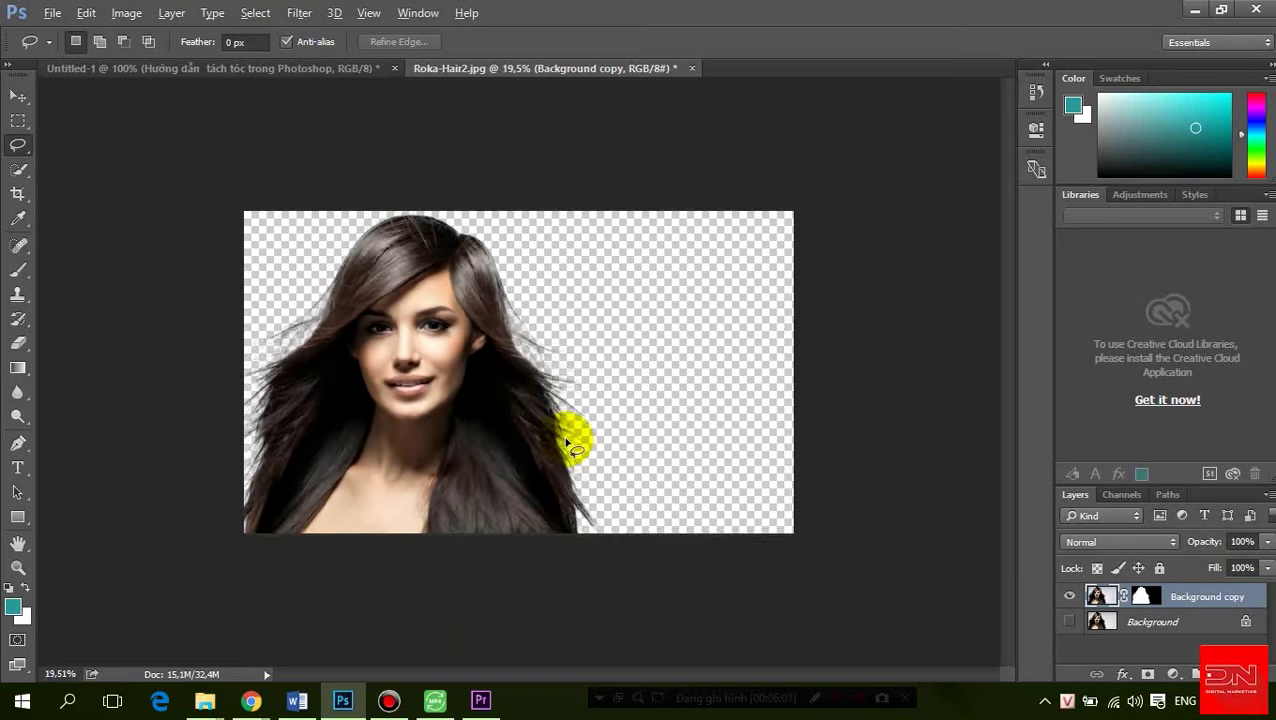
{"action": "scroll", "coordinate": [545, 420], "scroll_direction": "up", "scroll_amount": 1}
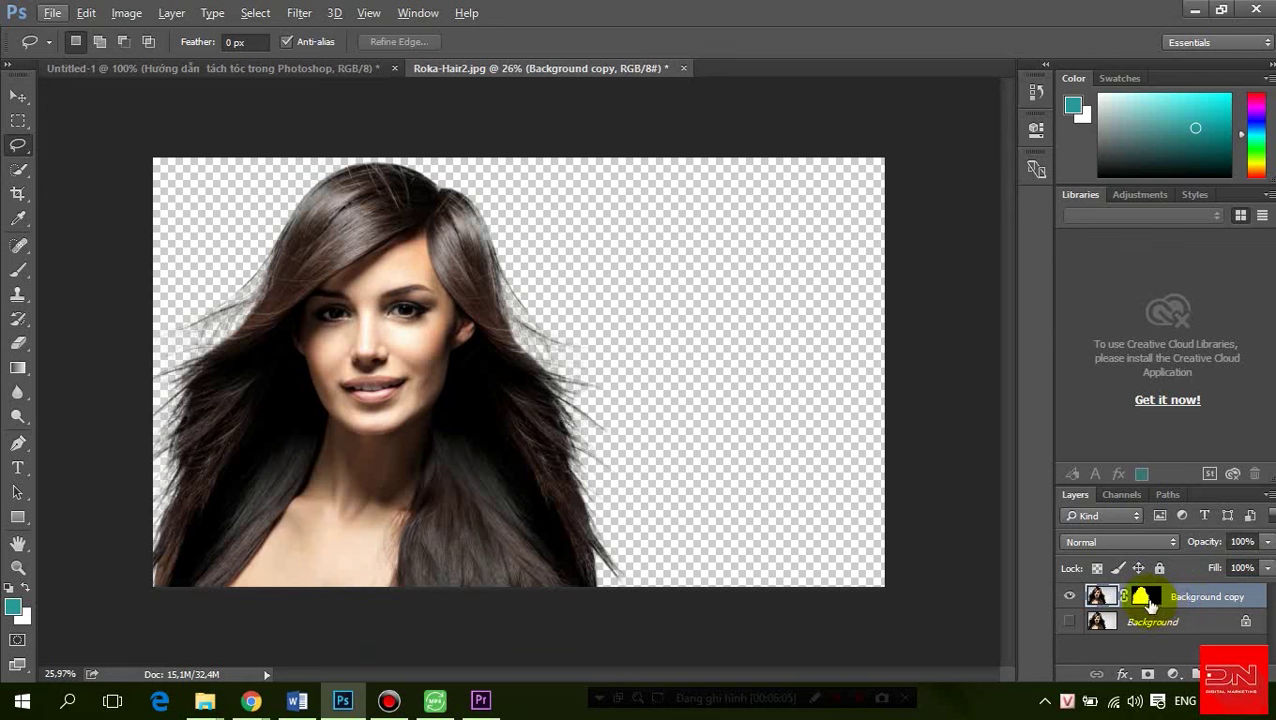
Target the Background copy layer mask and reset colours to default black and white
{"action": "left_click", "coordinate": [1141, 600]}
{"action": "left_click", "coordinate": [22, 614]}
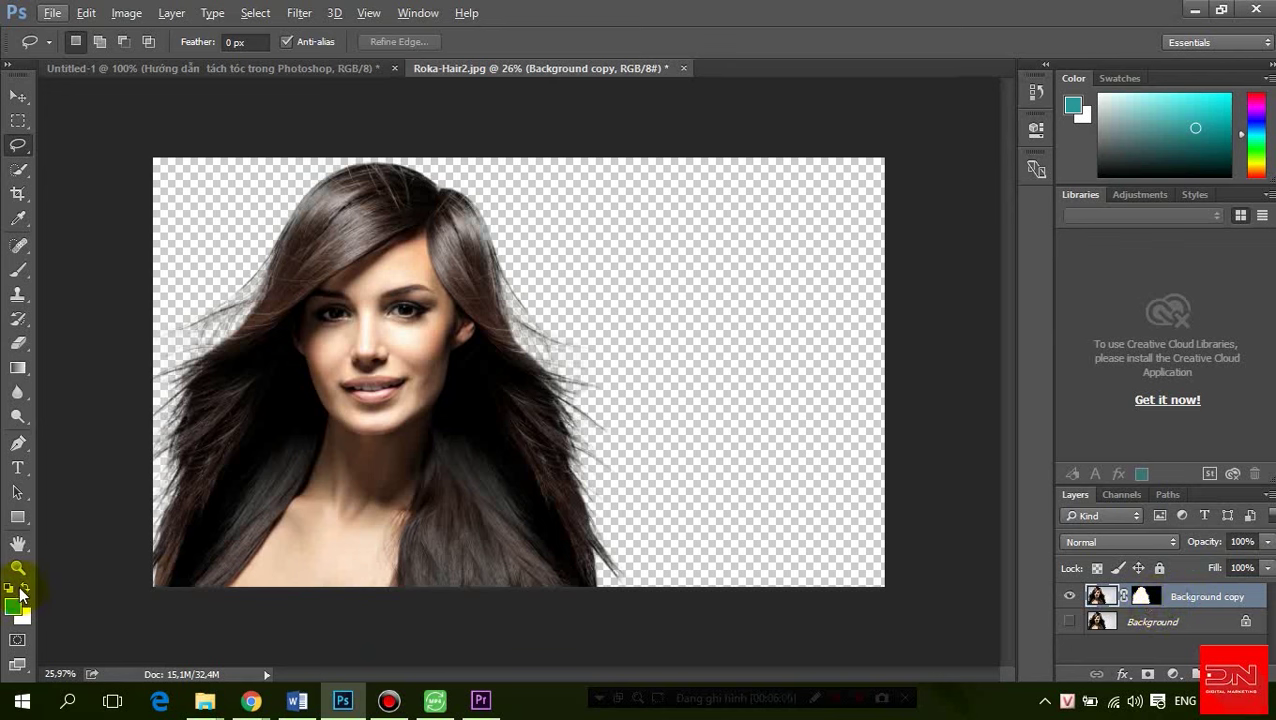
{"action": "key", "text": "d"}
{"action": "key", "text": "alt+d"}
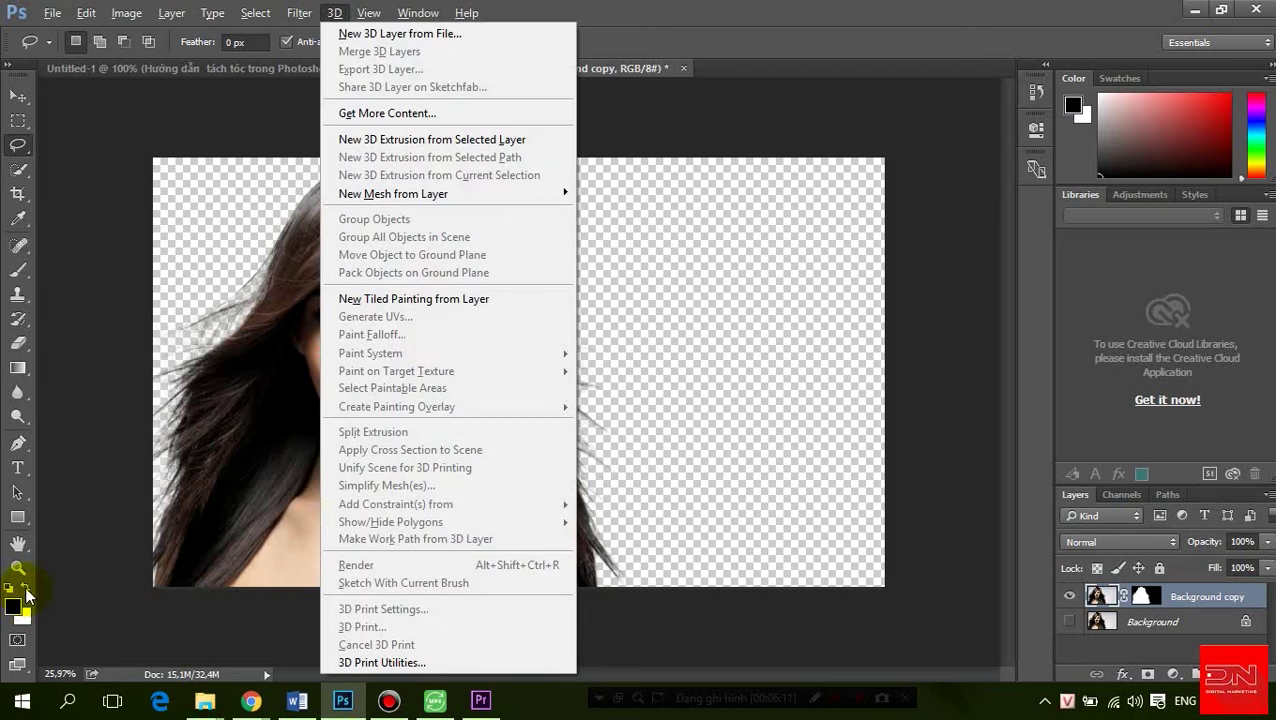
Pick the Brush tool in Color Burn mode at 15% opacity, targeting the layer mask
{"action": "left_click", "coordinate": [1170, 600]}
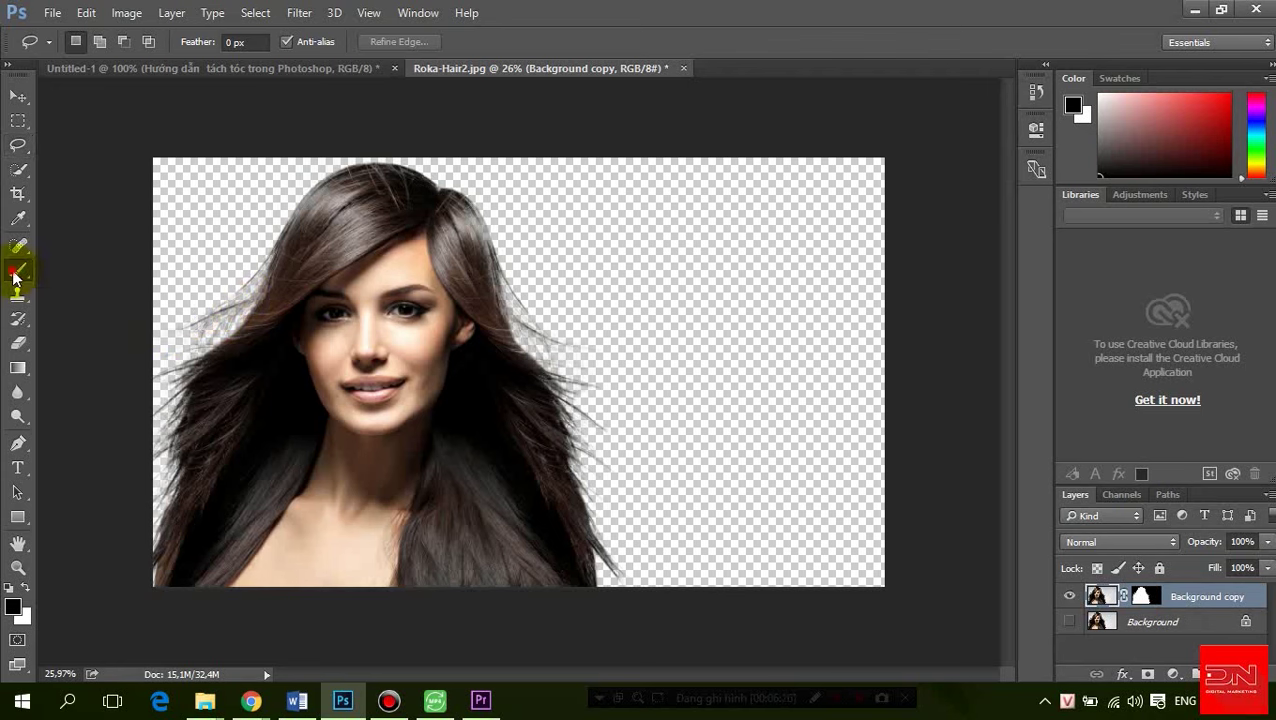
{"action": "left_click", "coordinate": [18, 271]}
{"action": "left_click", "coordinate": [1150, 600]}
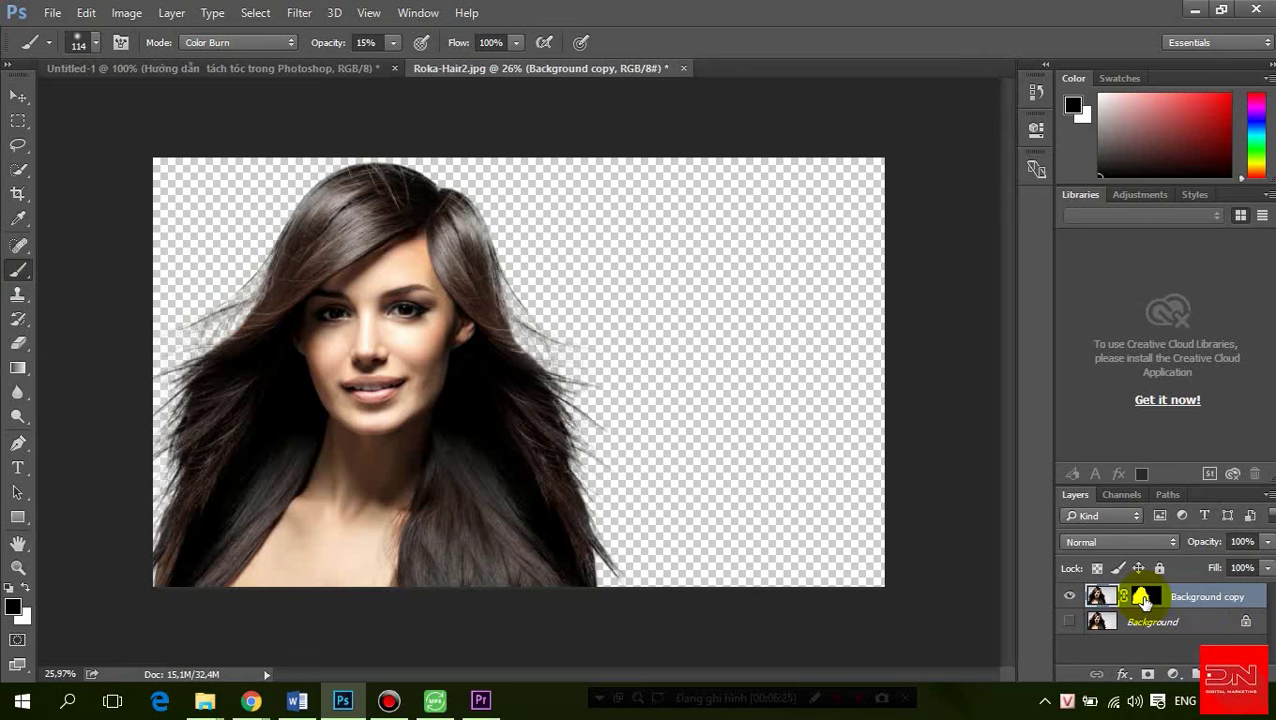
View the layer mask alone and darken the background along the top hair edge with Color Burn
{"action": "left_click", "coordinate": [1143, 598], "text": "alt"}
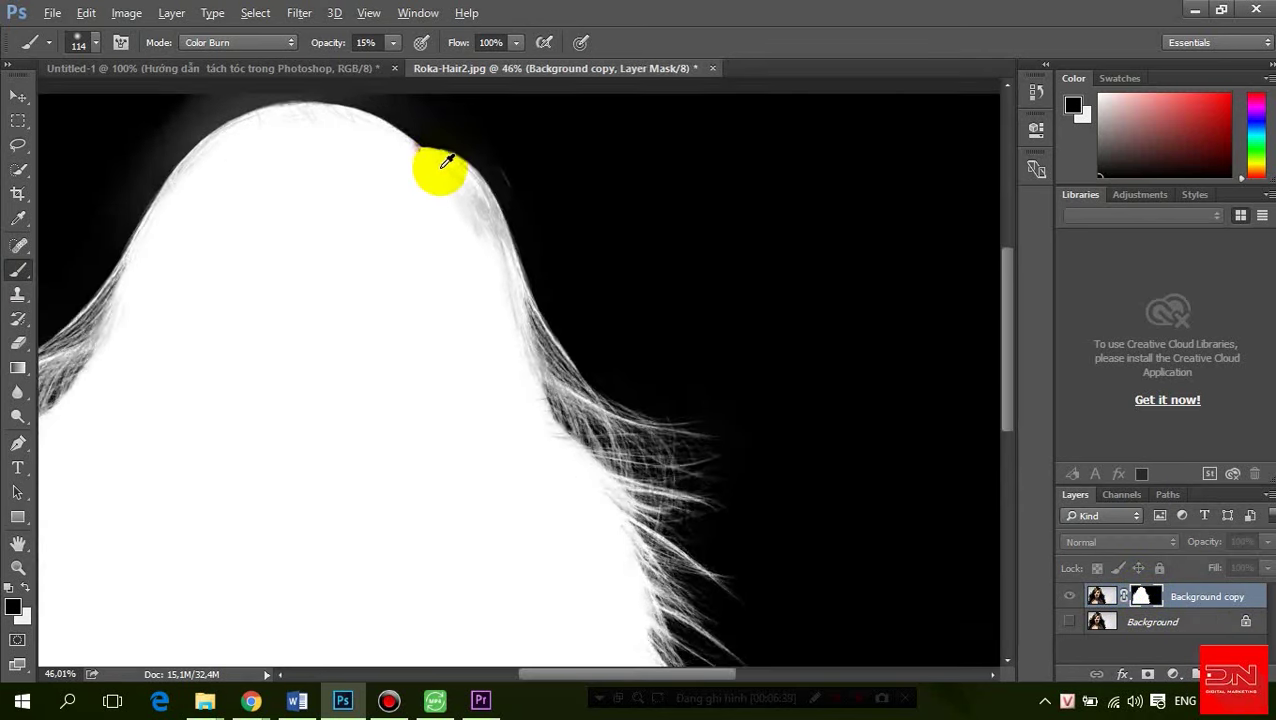
{"action": "scroll", "coordinate": [440, 158], "scroll_direction": "up", "scroll_amount": 5}
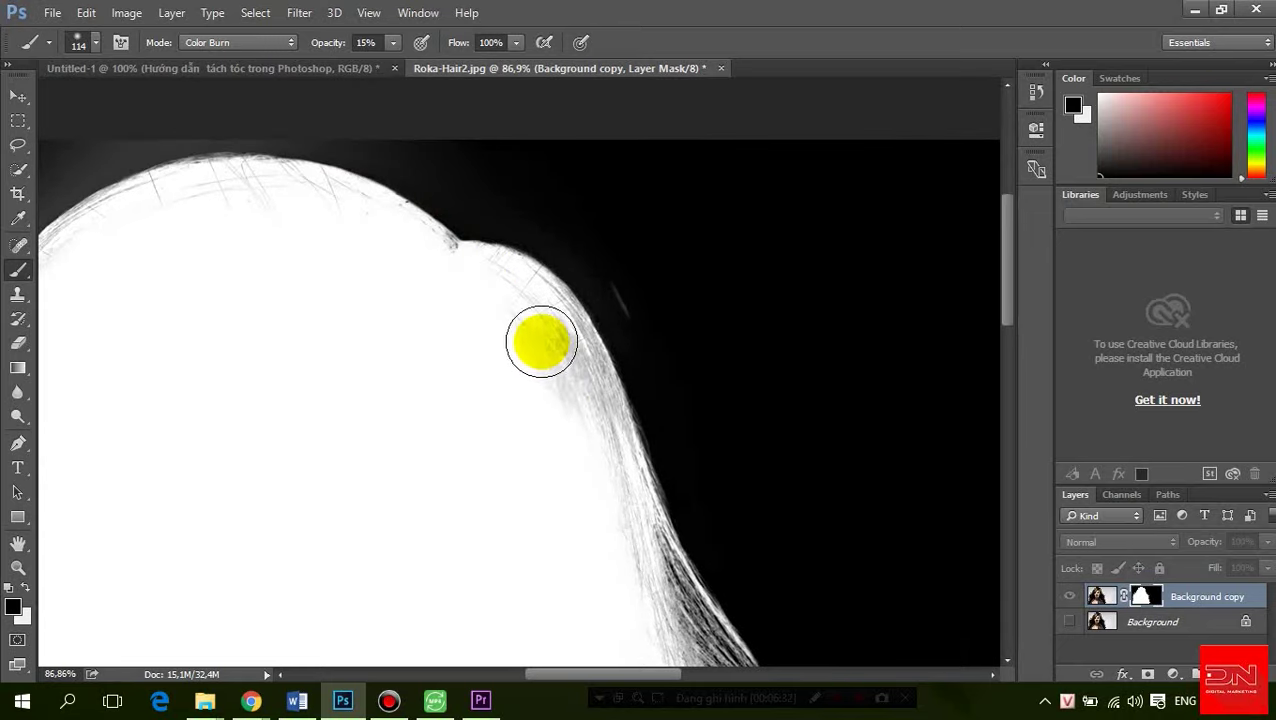
{"action": "mouse_move", "coordinate": [559, 393]}
{"action": "left_mouse_down"}
{"action": "mouse_move", "coordinate": [561, 351]}
{"action": "mouse_move", "coordinate": [570, 365]}
{"action": "mouse_move", "coordinate": [552, 356]}
{"action": "mouse_move", "coordinate": [587, 404]}
{"action": "mouse_move", "coordinate": [531, 313]}
{"action": "left_mouse_up"}
{"action": "scroll", "coordinate": [535, 399], "scroll_direction": "down", "scroll_amount": 1}
{"action": "scroll", "coordinate": [535, 399], "scroll_direction": "up", "scroll_amount": 3}
{"action": "scroll", "coordinate": [561, 341], "scroll_direction": "up", "scroll_amount": 1}
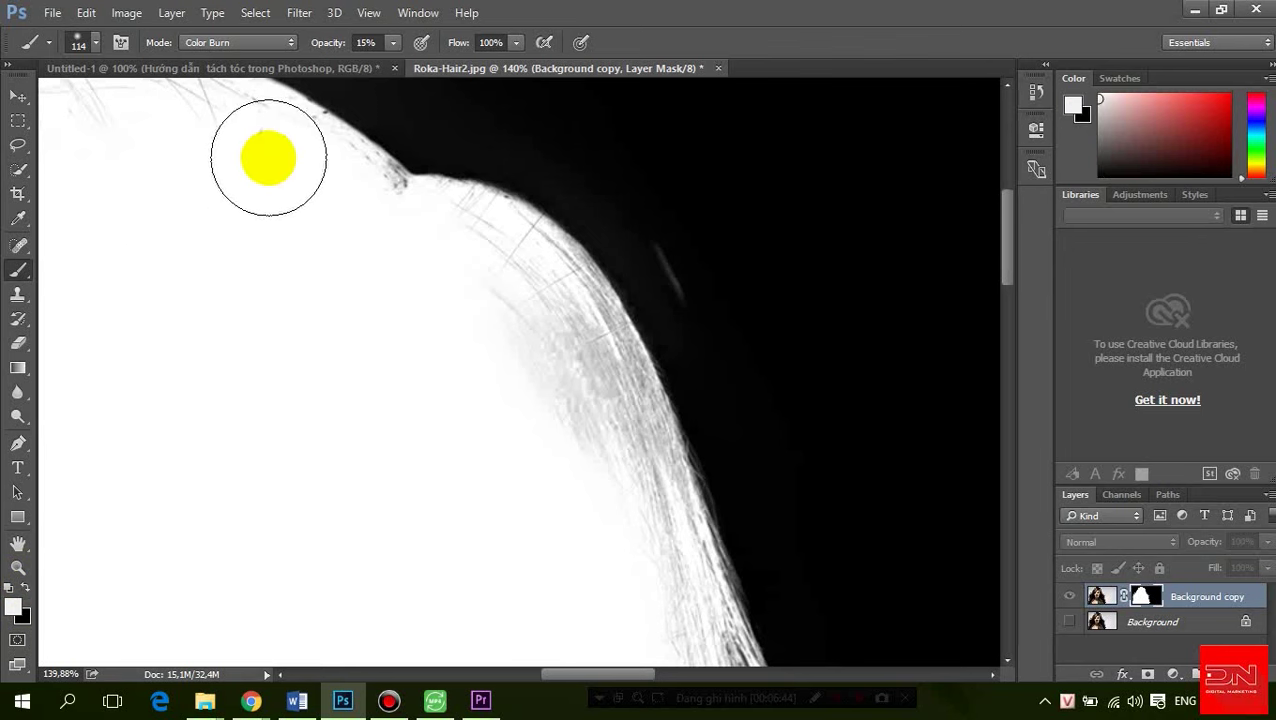
{"action": "left_click", "coordinate": [270, 43]}
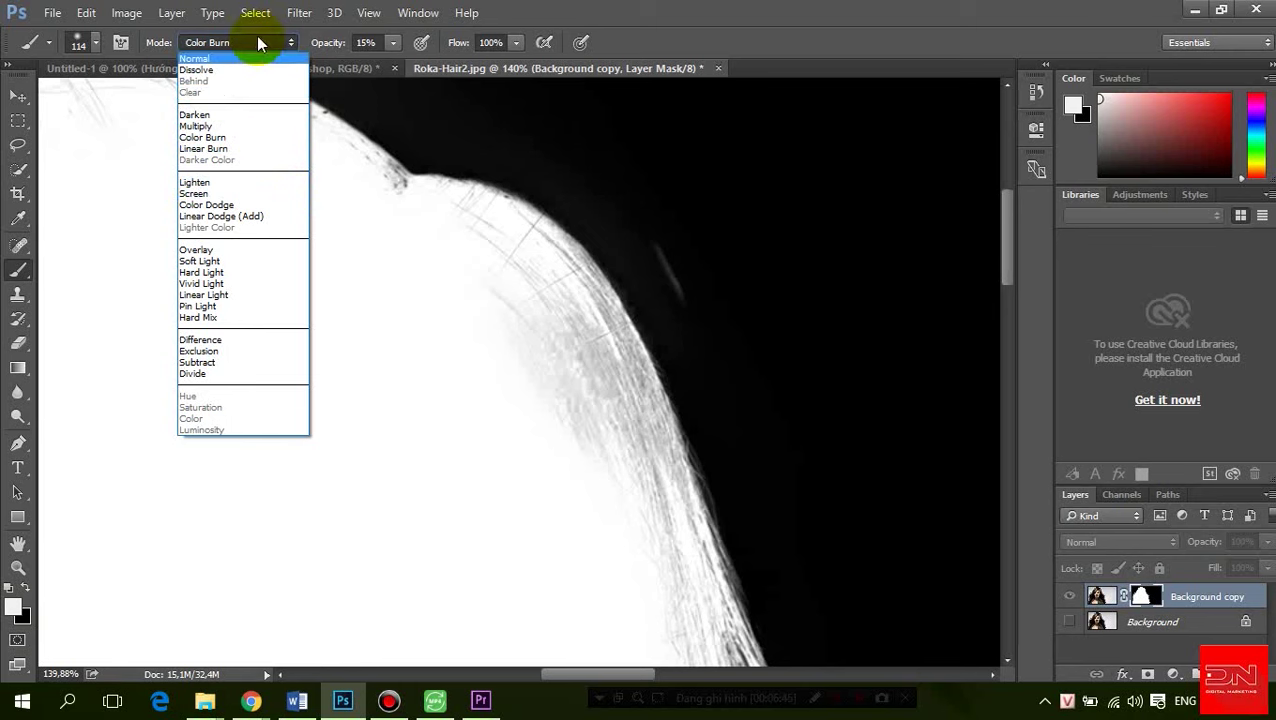
Switch the brush to Color Dodge and brighten the mask along the top and upper-left hair edges
{"action": "left_click", "coordinate": [270, 205]}
{"action": "left_click_drag", "start_coordinate": [507, 310], "coordinate": [595, 447]}
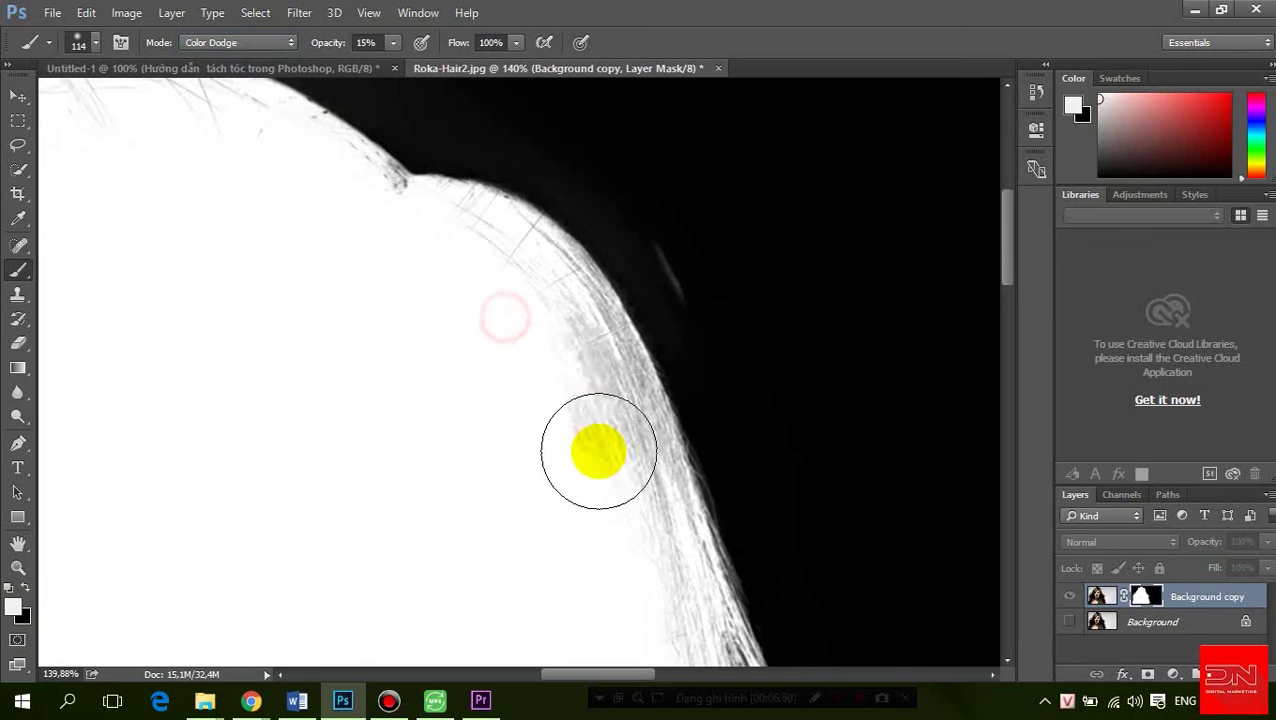
{"action": "left_click_drag", "start_coordinate": [507, 276], "coordinate": [597, 432]}
{"action": "left_click_drag", "start_coordinate": [561, 321], "coordinate": [675, 635]}
{"action": "scroll", "coordinate": [605, 289], "scroll_direction": "down", "scroll_amount": 3}
{"action": "scroll", "coordinate": [605, 289], "scroll_direction": "down", "scroll_amount": 3}
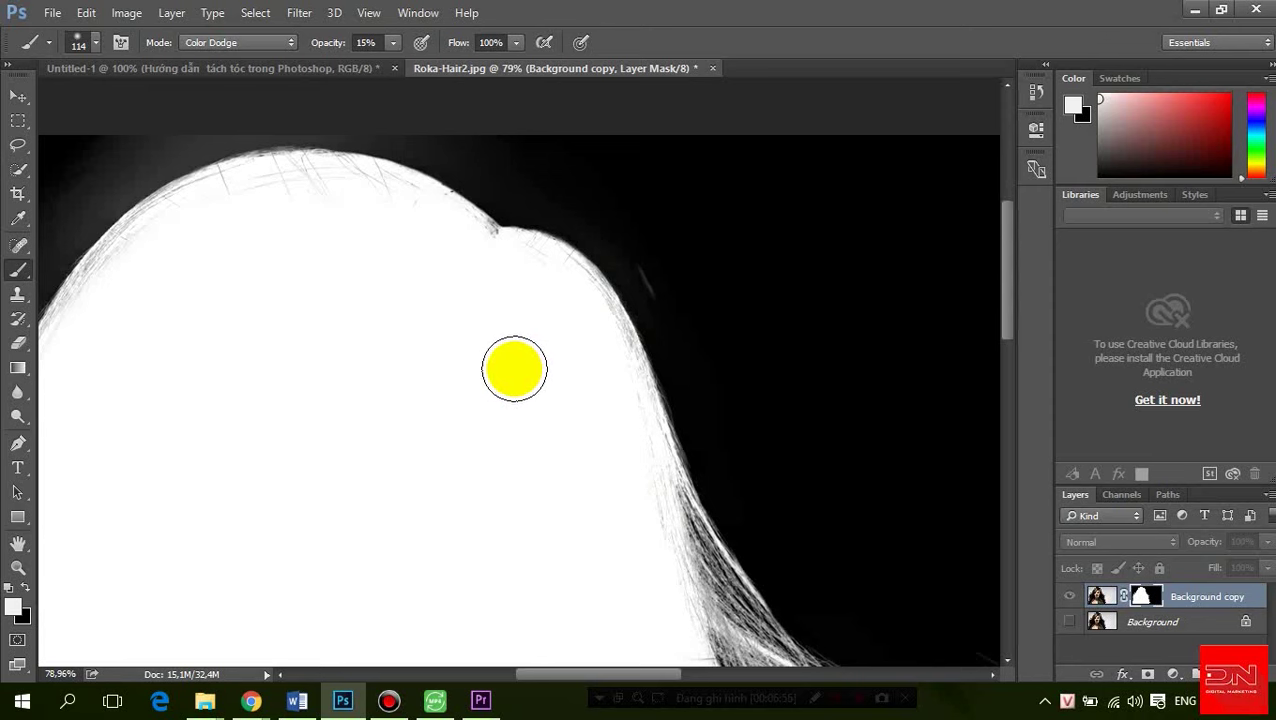
{"action": "mouse_move", "coordinate": [135, 258]}
{"action": "left_mouse_down"}
{"action": "mouse_move", "coordinate": [92, 322]}
{"action": "mouse_move", "coordinate": [103, 285]}
{"action": "left_mouse_up"}
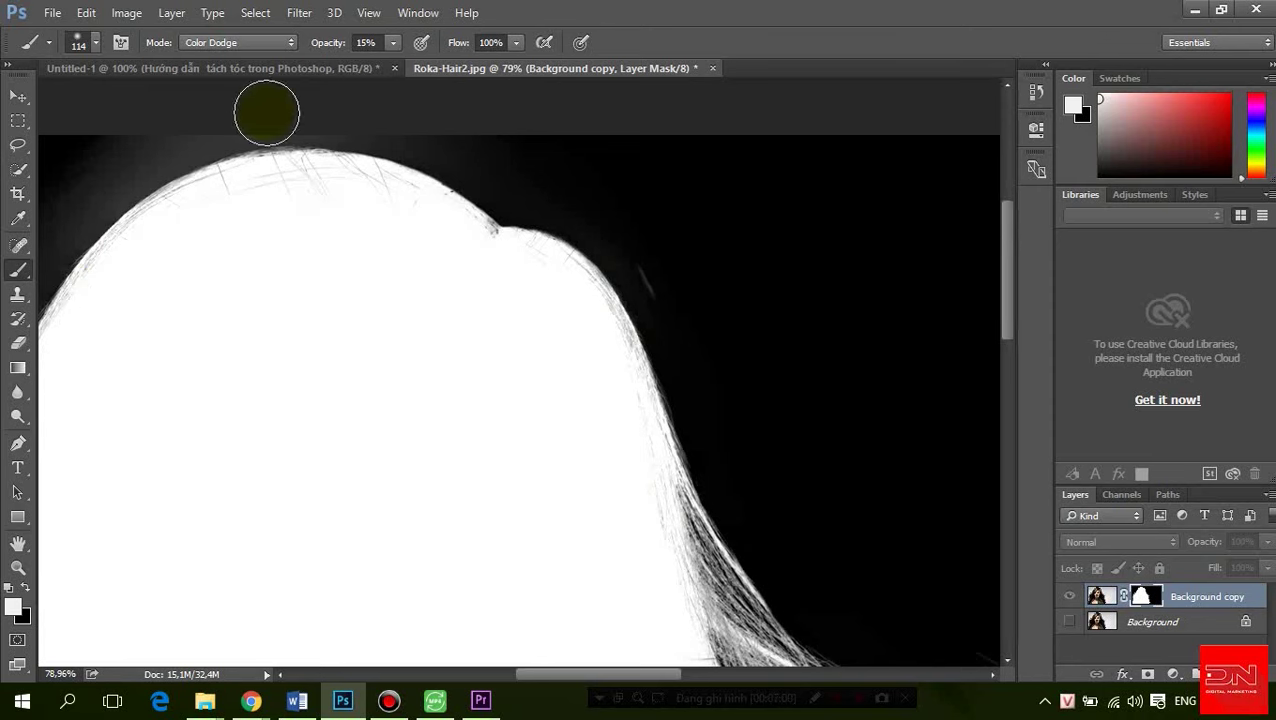
{"action": "left_click_drag", "start_coordinate": [333, 293], "coordinate": [516, 222]}
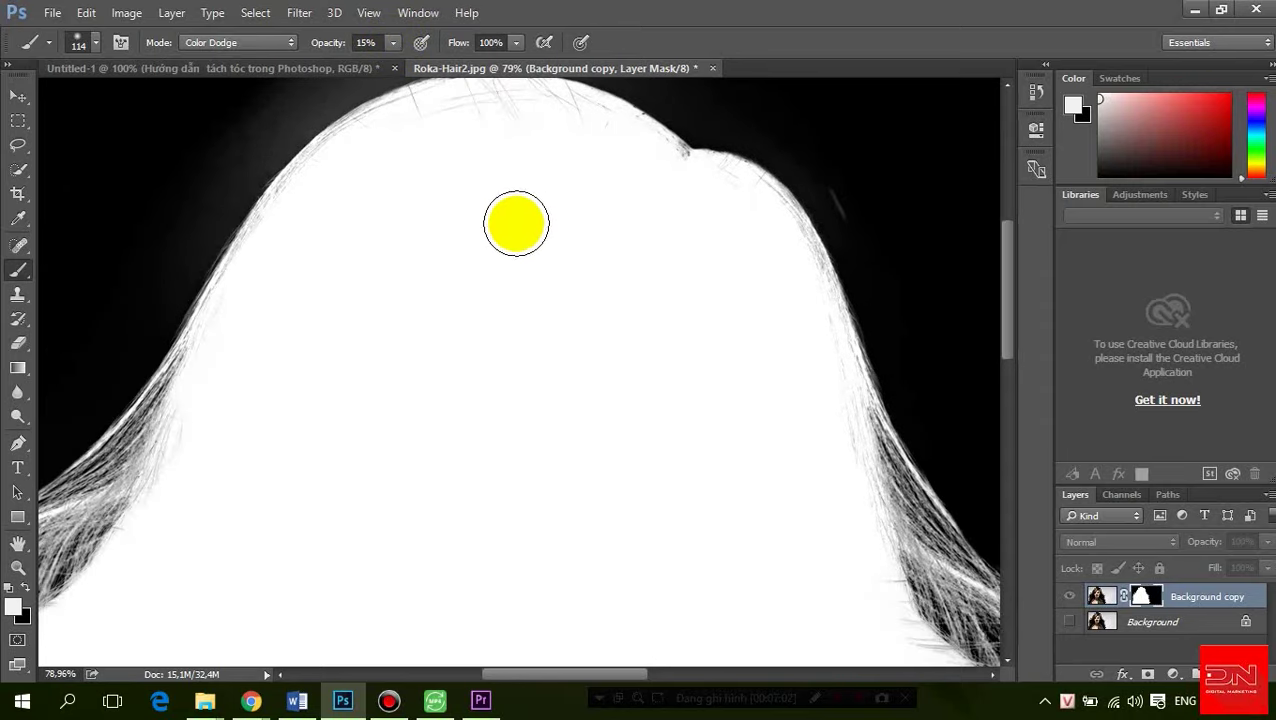
{"action": "scroll", "coordinate": [446, 196], "scroll_direction": "down", "scroll_amount": 2}
{"action": "left_click", "coordinate": [455, 128]}
{"action": "left_click", "coordinate": [240, 386]}
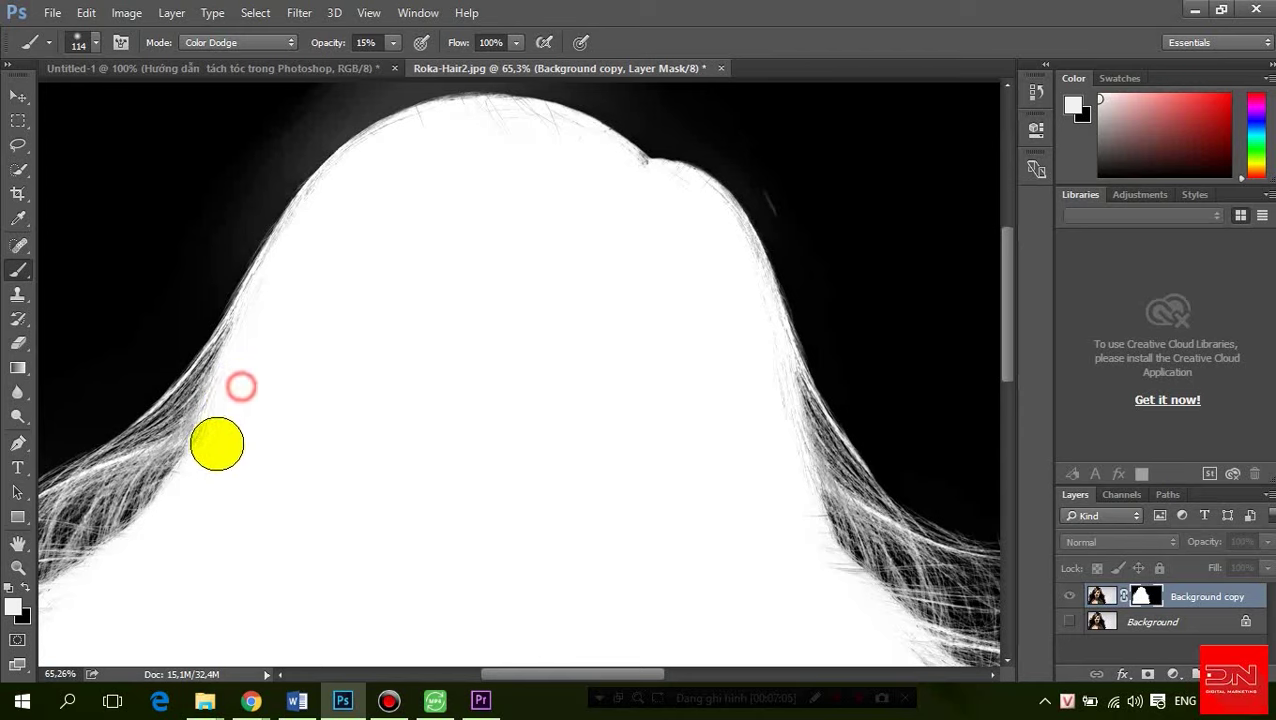
Brighten the stray strands along the left hair edge in the mask
{"action": "scroll", "coordinate": [419, 285], "scroll_direction": "down", "scroll_amount": 2}
{"action": "scroll", "coordinate": [620, 282], "scroll_direction": "up", "scroll_amount": 2}
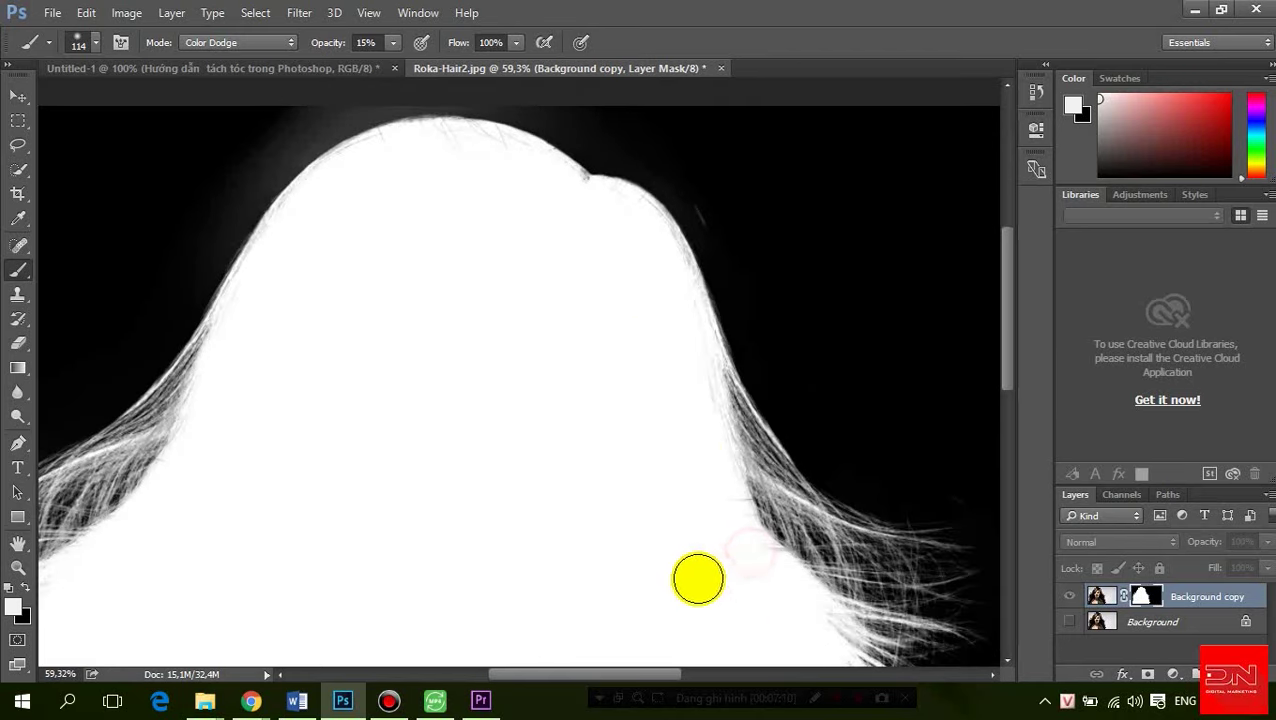
{"action": "scroll", "coordinate": [565, 330], "scroll_direction": "down", "scroll_amount": 2}
{"action": "scroll", "coordinate": [568, 350], "scroll_direction": "down", "scroll_amount": 2}
{"action": "scroll", "coordinate": [545, 440], "scroll_direction": "up", "scroll_amount": 1}
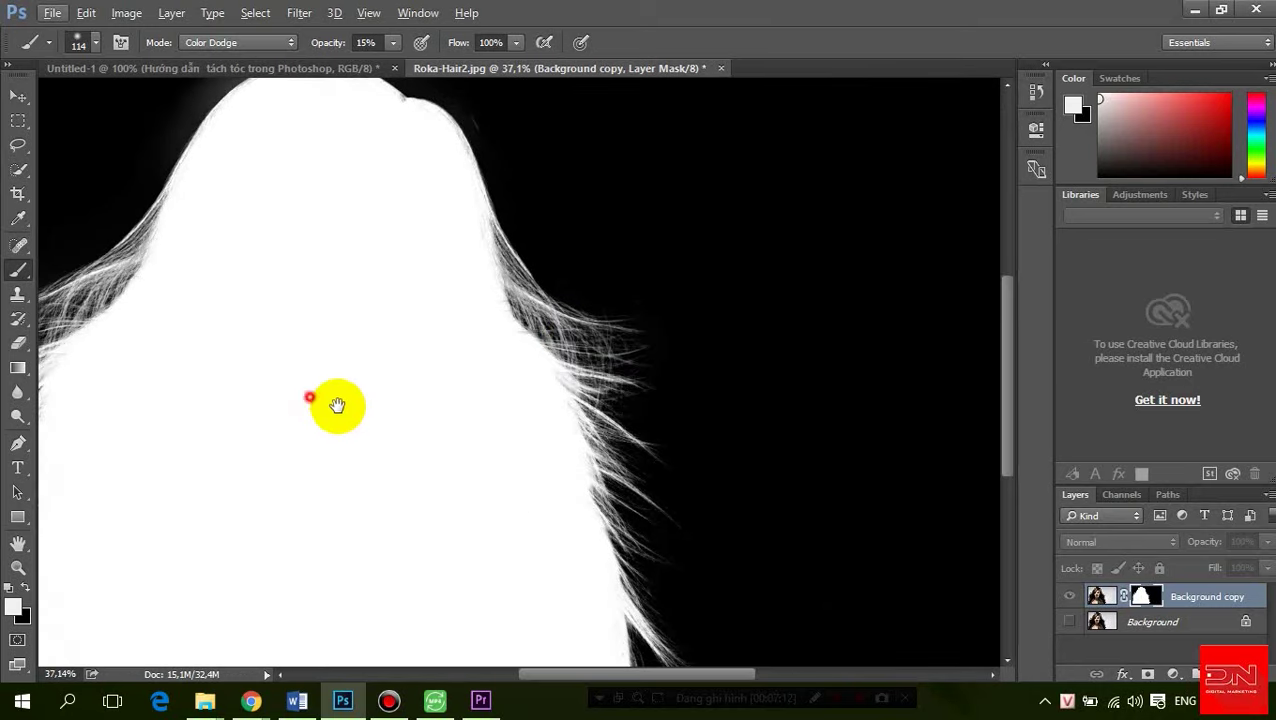
{"action": "scroll", "coordinate": [336, 404], "scroll_direction": "up", "scroll_amount": 1}
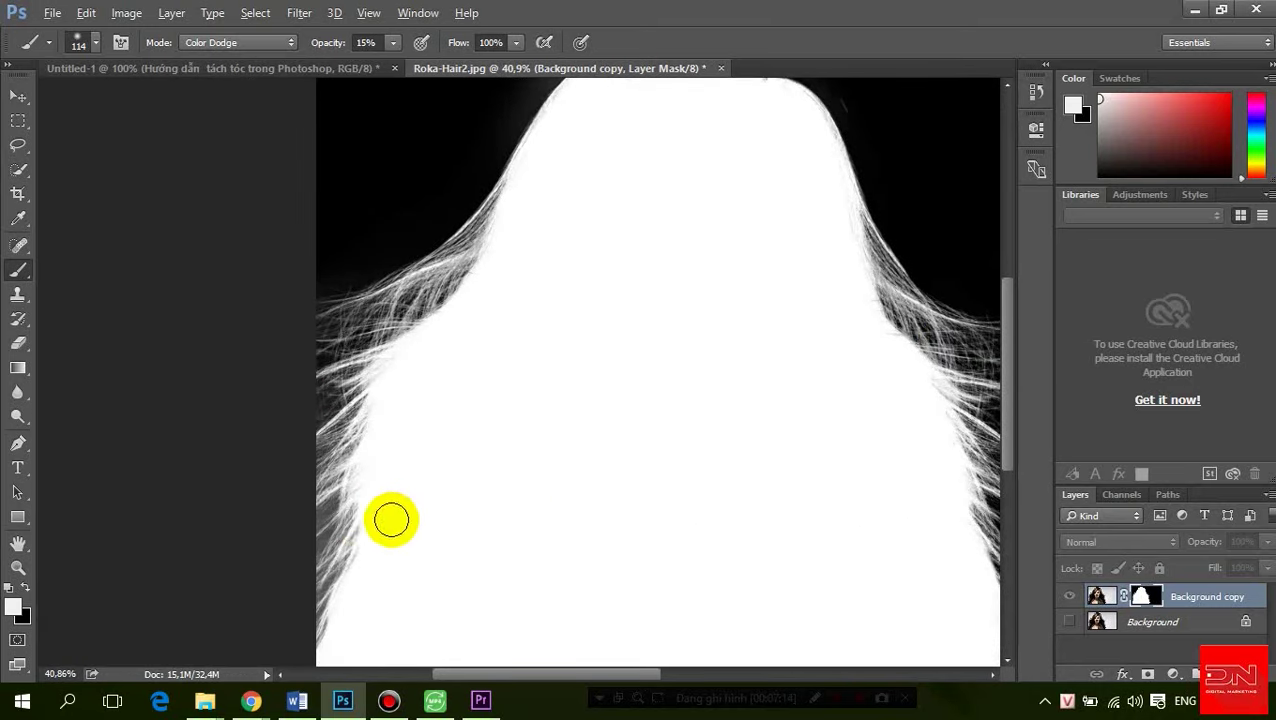
{"action": "scroll", "coordinate": [356, 468], "scroll_direction": "up", "scroll_amount": 1}
{"action": "scroll", "coordinate": [338, 560], "scroll_direction": "up", "scroll_amount": 1}
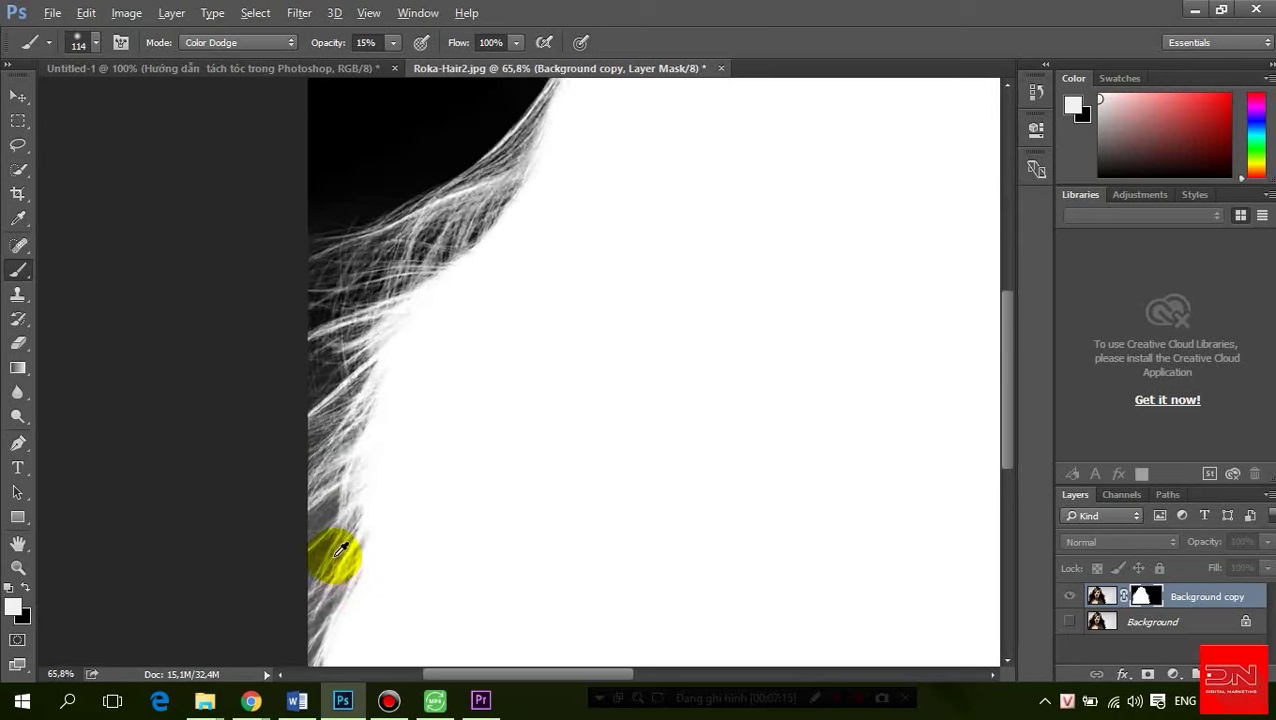
{"action": "scroll", "coordinate": [495, 460], "scroll_direction": "up", "scroll_amount": 1}
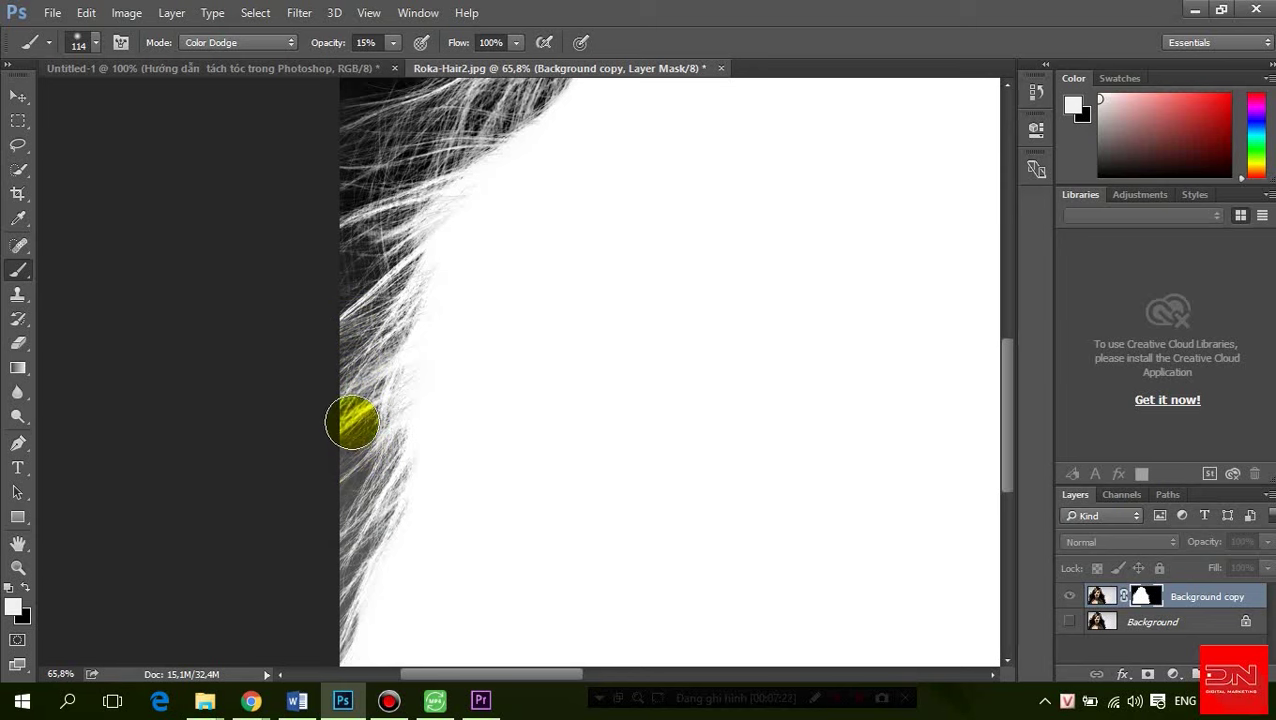
{"action": "mouse_move", "coordinate": [359, 365]}
{"action": "left_mouse_down"}
{"action": "mouse_move", "coordinate": [373, 432]}
{"action": "mouse_move", "coordinate": [337, 601]}
{"action": "left_mouse_up"}
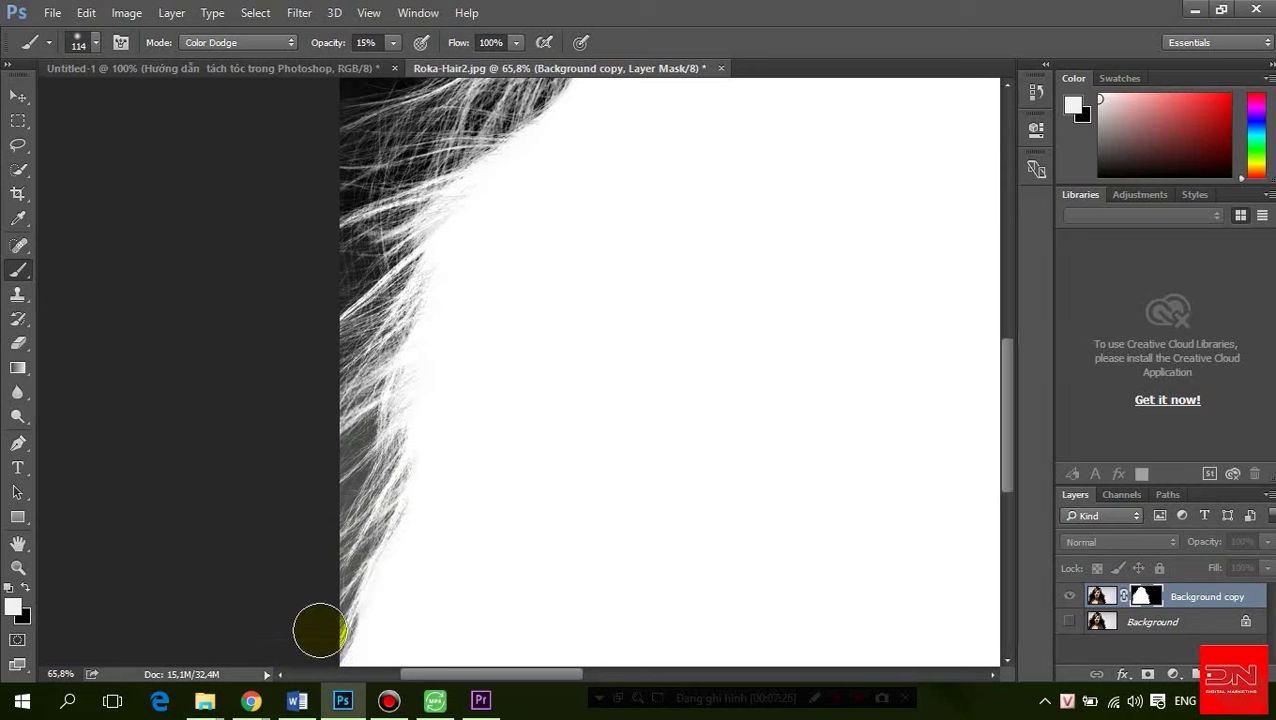
{"action": "left_click_drag", "start_coordinate": [341, 491], "coordinate": [355, 421]}
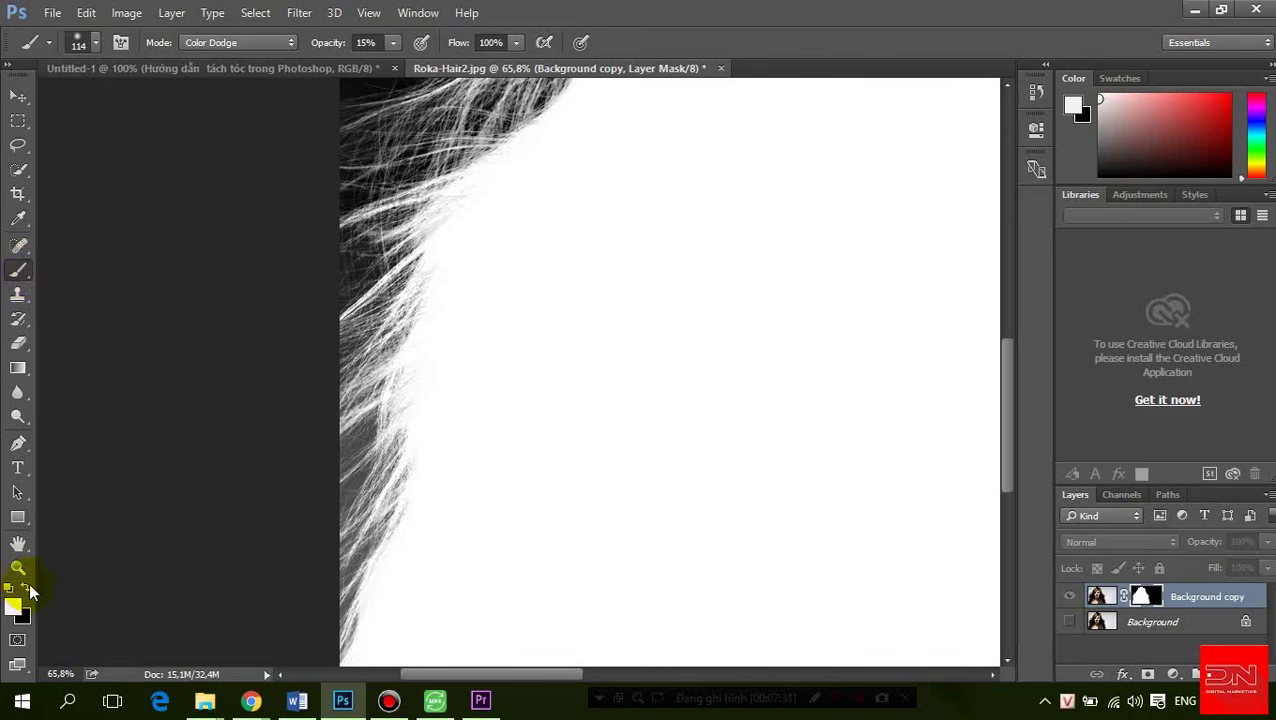
Switch the brush back to Color Burn and darken the mask between strands along the left hair edge
{"action": "left_click", "coordinate": [239, 46]}
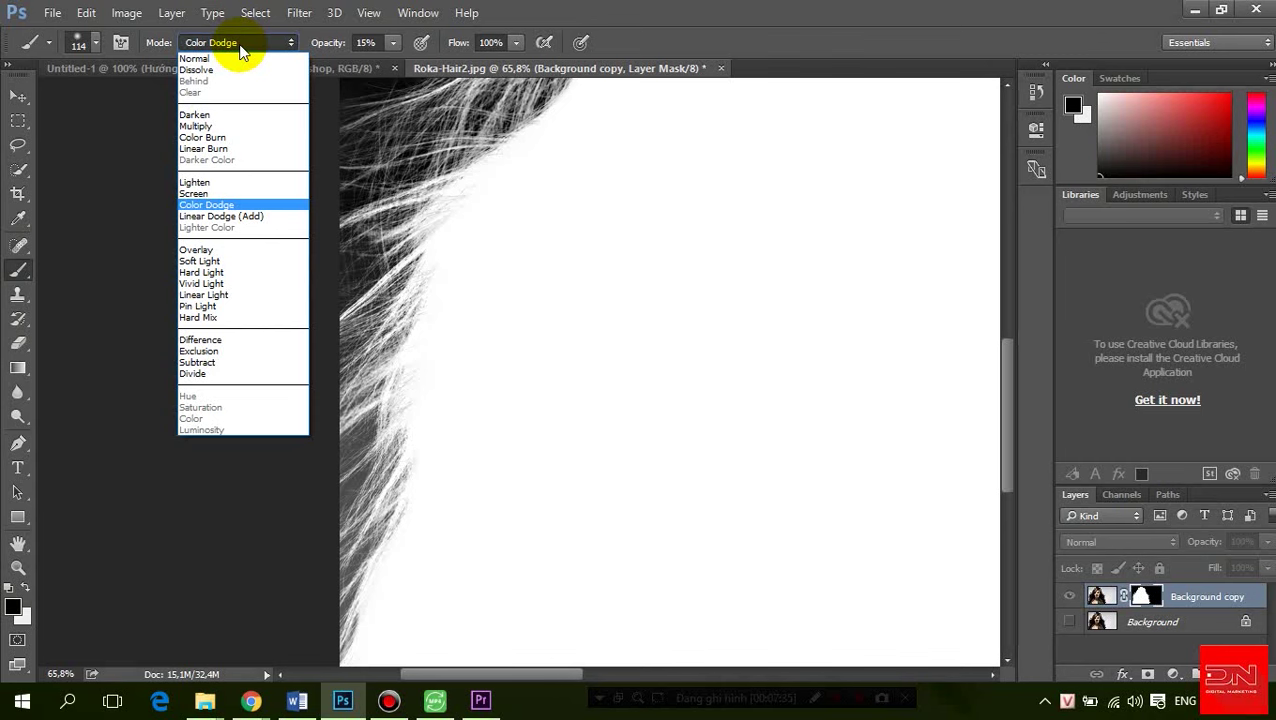
{"action": "left_click", "coordinate": [245, 139]}
{"action": "mouse_move", "coordinate": [377, 354]}
{"action": "left_mouse_down"}
{"action": "mouse_move", "coordinate": [343, 400]}
{"action": "mouse_move", "coordinate": [335, 465]}
{"action": "mouse_move", "coordinate": [326, 596]}
{"action": "mouse_move", "coordinate": [345, 650]}
{"action": "left_mouse_up"}
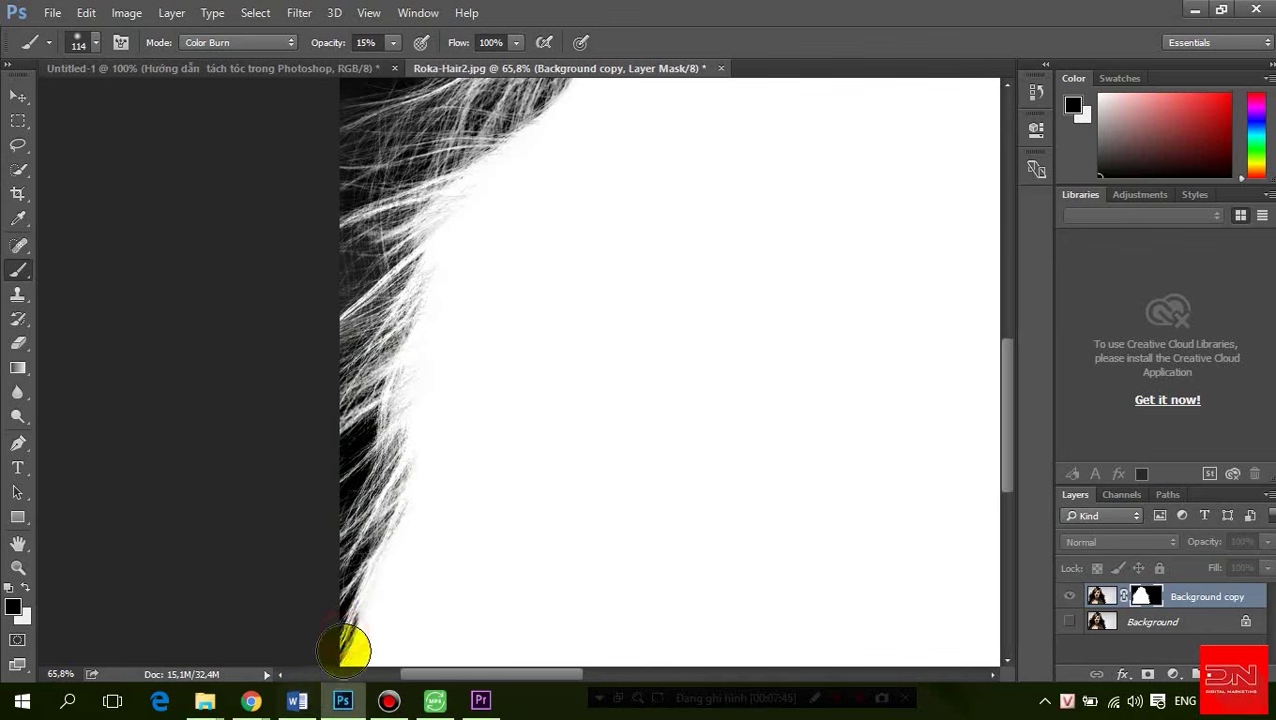
{"action": "mouse_move", "coordinate": [378, 402]}
{"action": "left_mouse_down"}
{"action": "mouse_move", "coordinate": [362, 260]}
{"action": "mouse_move", "coordinate": [400, 286]}
{"action": "left_mouse_up"}
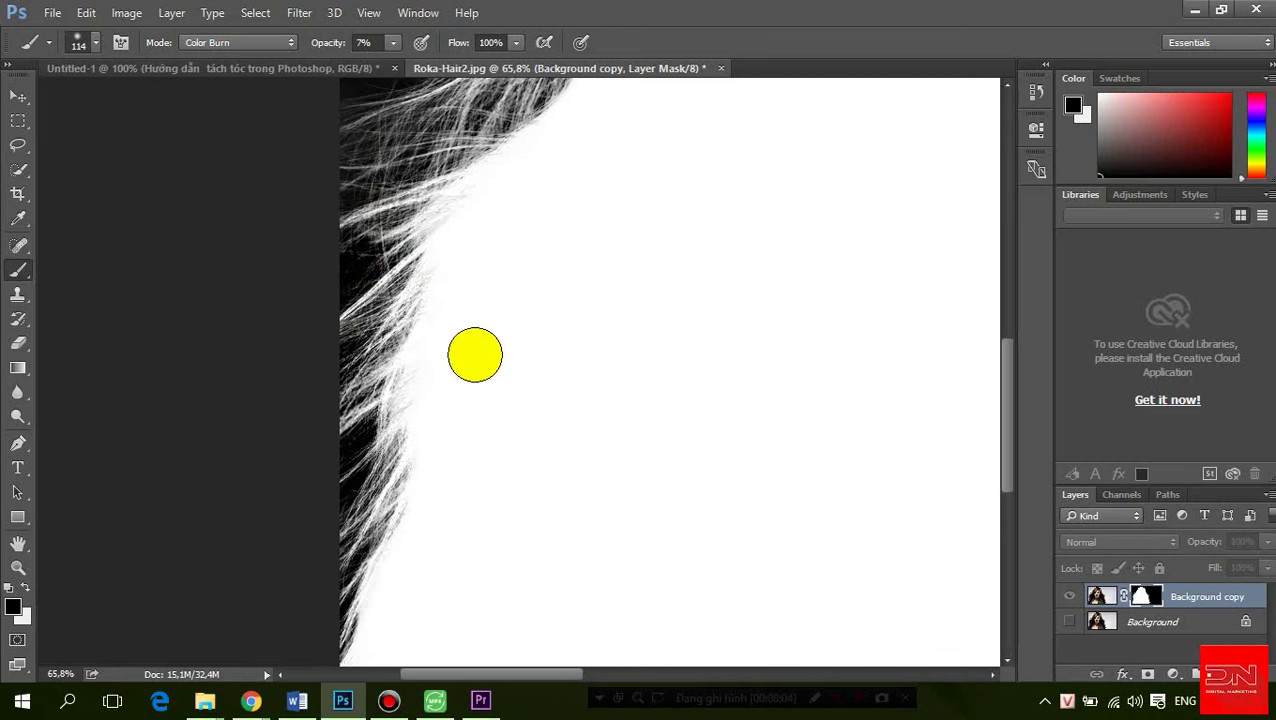
Close the accidentally opened Windows Start menu
{"action": "scroll", "coordinate": [470, 360], "scroll_direction": "down", "scroll_amount": 2}
{"action": "key", "text": "super"}
{"action": "scroll", "coordinate": [525, 383], "scroll_direction": "down", "scroll_amount": 2}
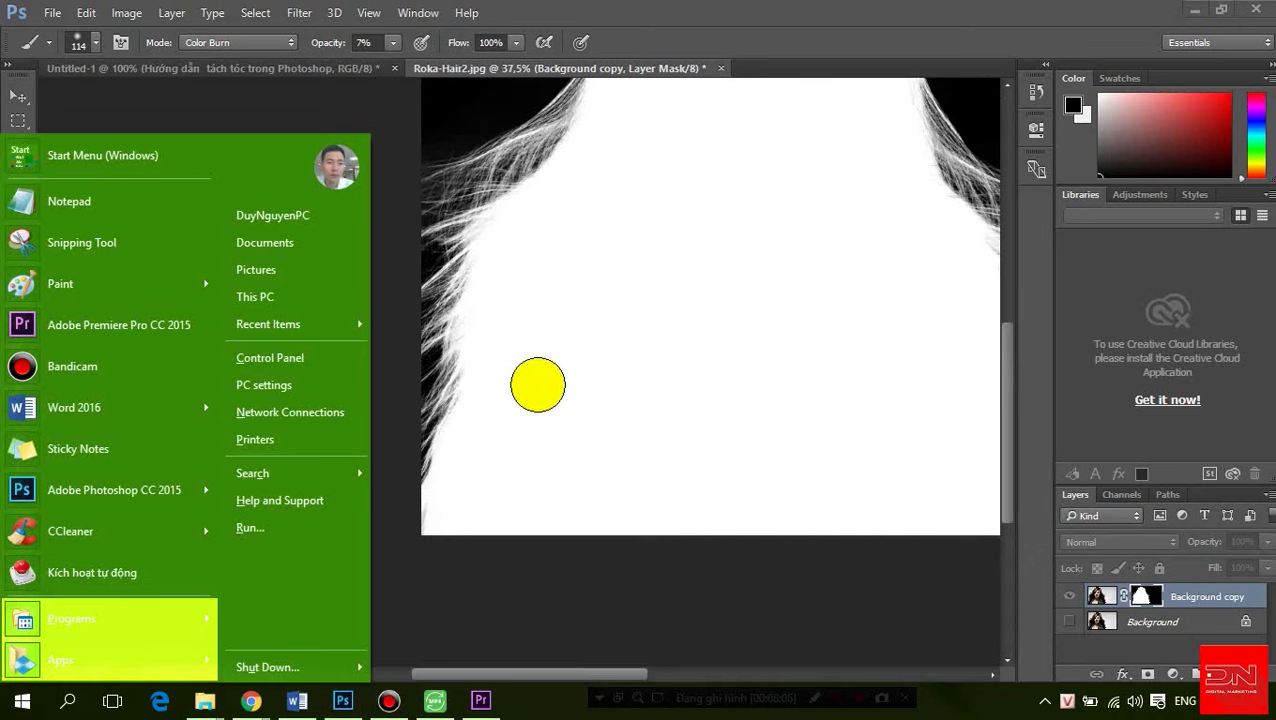
{"action": "left_click", "coordinate": [1165, 635]}
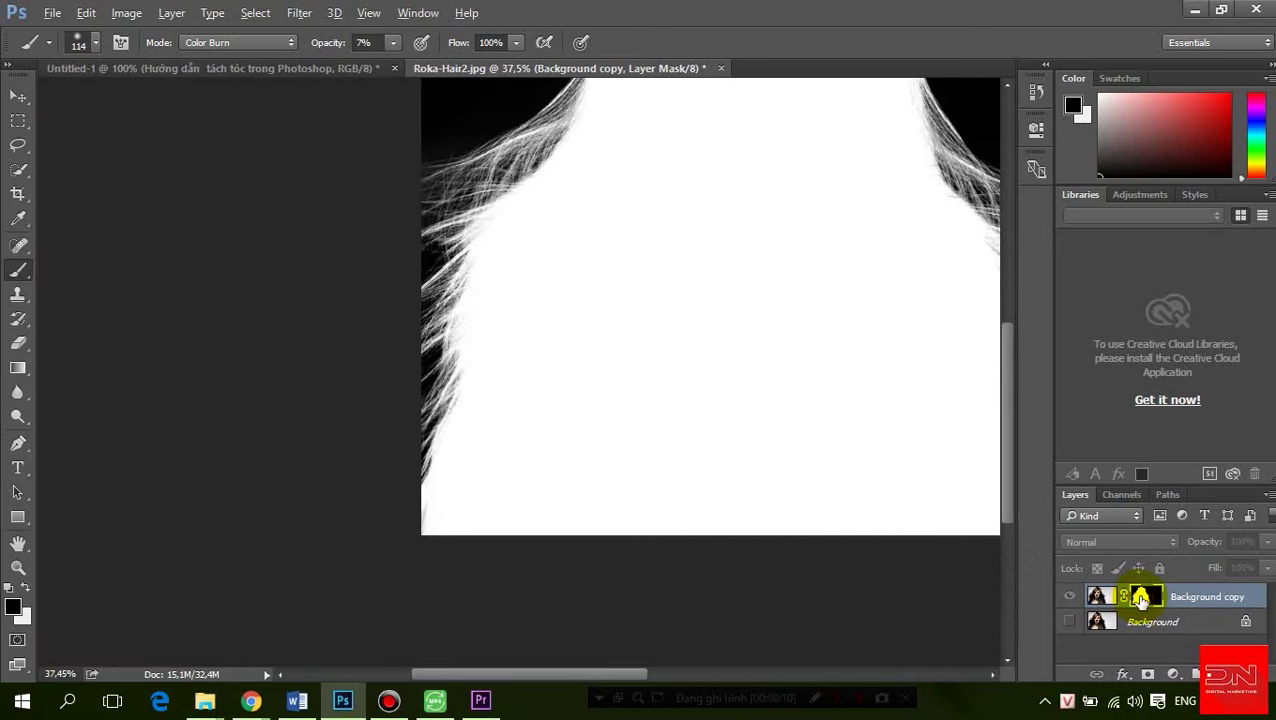
Leave mask view to show the colour cut-out, then zoom in on the fine hair strands
{"action": "left_click", "coordinate": [1141, 598], "text": "alt"}
{"action": "scroll", "coordinate": [698, 370], "scroll_direction": "down", "scroll_amount": 1}
{"action": "scroll", "coordinate": [698, 370], "scroll_direction": "down", "scroll_amount": 1}
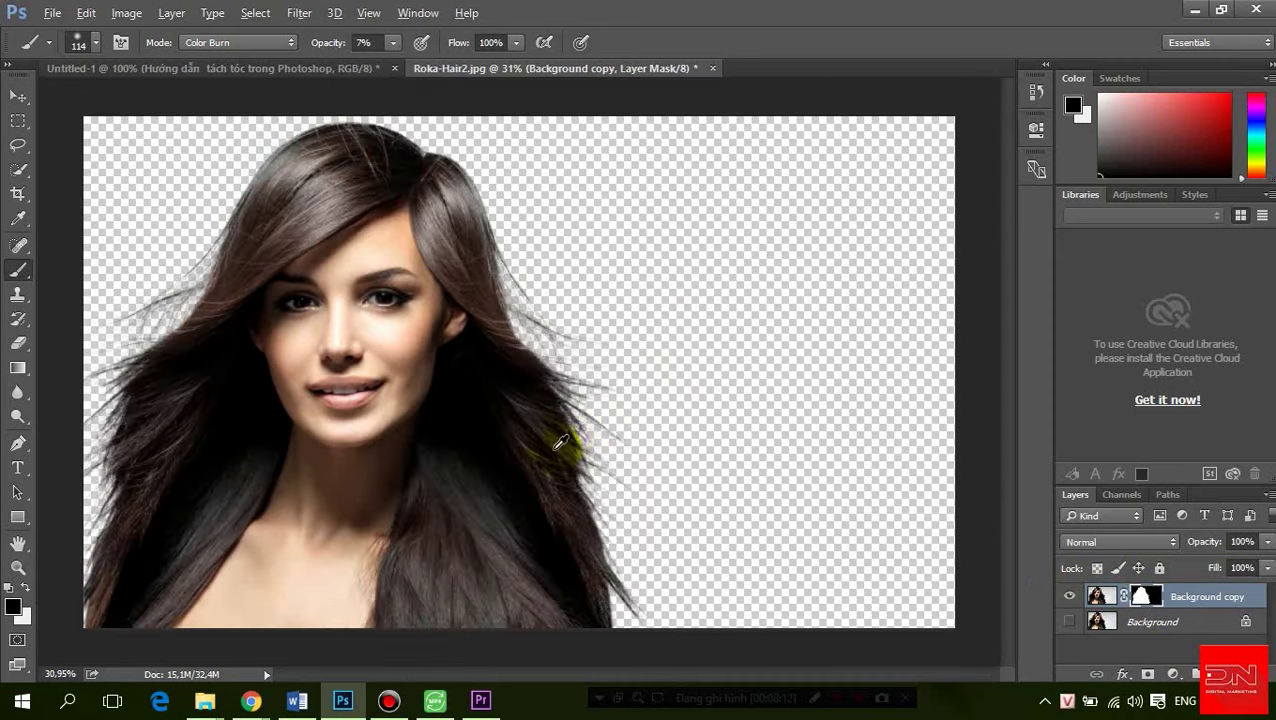
{"action": "scroll", "coordinate": [545, 430], "scroll_direction": "up", "scroll_amount": 1}
{"action": "scroll", "coordinate": [598, 270], "scroll_direction": "up", "scroll_amount": 1}
{"action": "scroll", "coordinate": [598, 270], "scroll_direction": "up", "scroll_amount": 1}
{"action": "scroll", "coordinate": [601, 280], "scroll_direction": "up", "scroll_amount": 1}
{"action": "scroll", "coordinate": [657, 348], "scroll_direction": "up", "scroll_amount": 1}
{"action": "scroll", "coordinate": [657, 348], "scroll_direction": "up", "scroll_amount": 1}
{"action": "scroll", "coordinate": [657, 352], "scroll_direction": "up", "scroll_amount": 1}
{"action": "scroll", "coordinate": [660, 365], "scroll_direction": "down", "scroll_amount": 1}
{"action": "scroll", "coordinate": [670, 390], "scroll_direction": "down", "scroll_amount": 1}
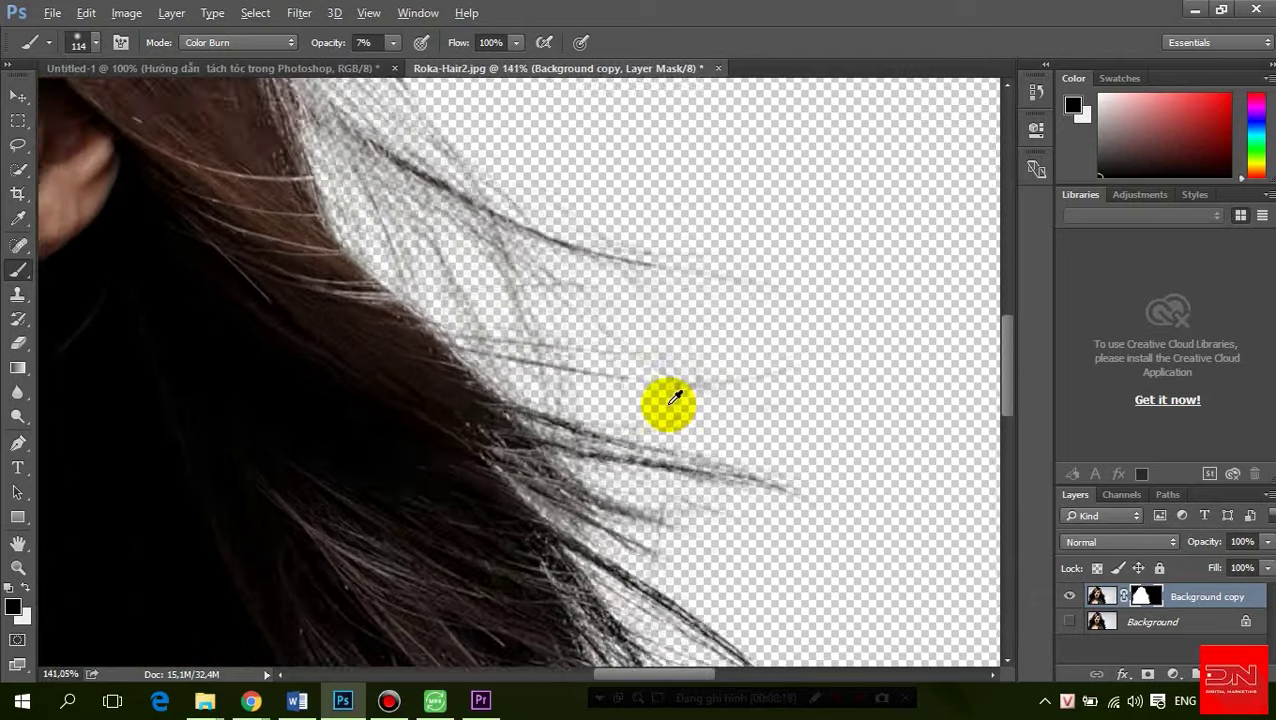
{"action": "scroll", "coordinate": [668, 403], "scroll_direction": "up", "scroll_amount": 1}
{"action": "scroll", "coordinate": [759, 406], "scroll_direction": "up", "scroll_amount": 1}
{"action": "scroll", "coordinate": [682, 363], "scroll_direction": "up", "scroll_amount": 1}
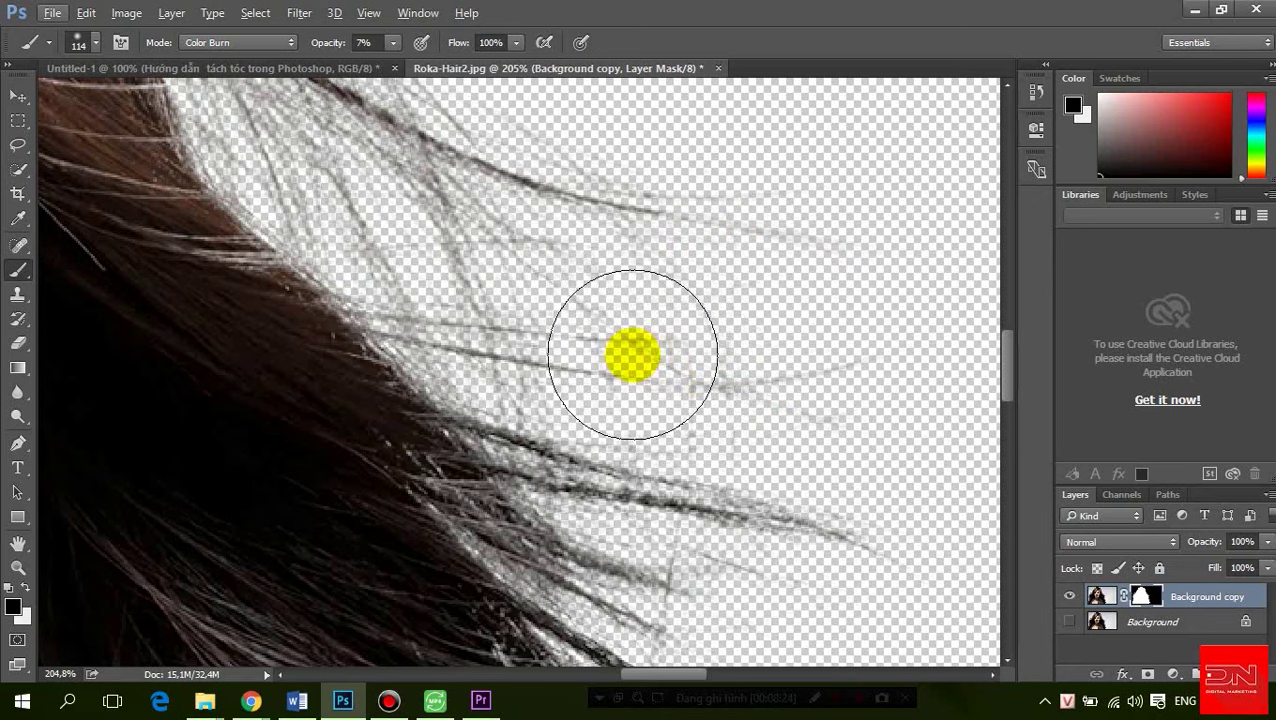
{"action": "scroll", "coordinate": [607, 347], "scroll_direction": "down", "scroll_amount": 1}
{"action": "scroll", "coordinate": [769, 362], "scroll_direction": "down", "scroll_amount": 1}
{"action": "scroll", "coordinate": [763, 356], "scroll_direction": "down", "scroll_amount": 1}
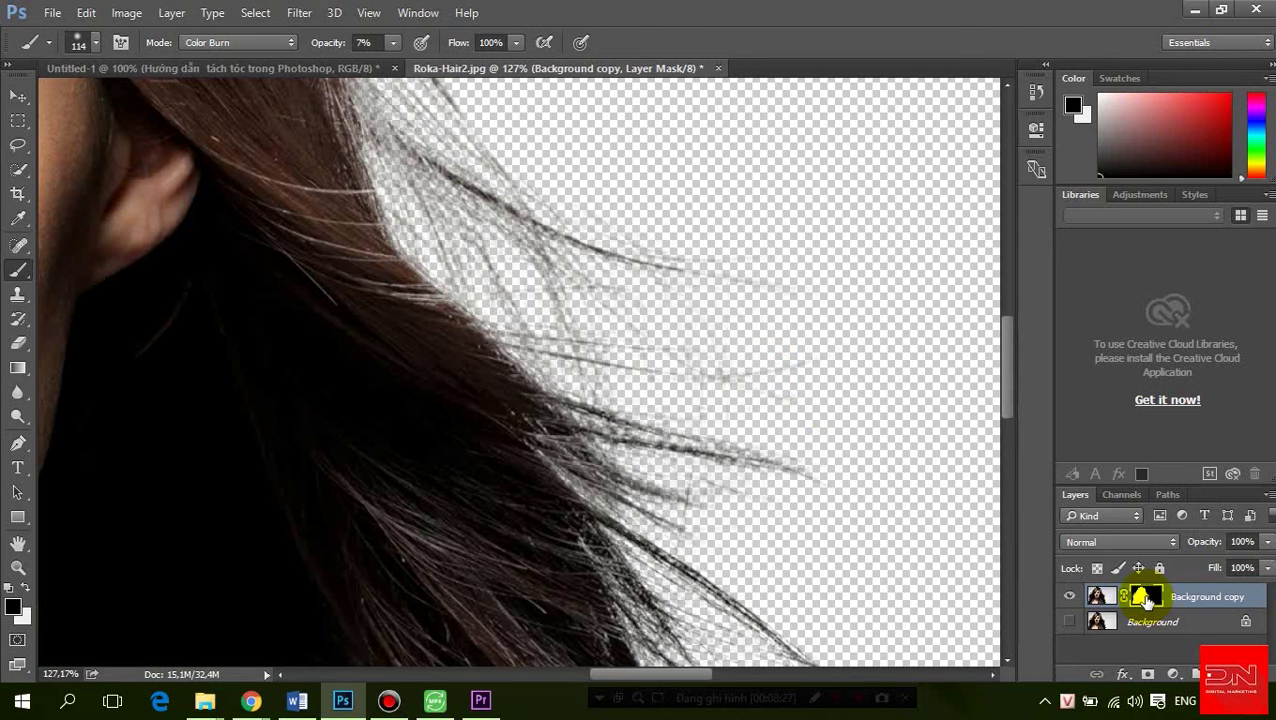
Show the layer mask alone and set the brush blend mode to Color Dodge
{"action": "left_click", "coordinate": [1143, 597], "text": "alt"}
{"action": "scroll", "coordinate": [735, 293], "scroll_direction": "up", "scroll_amount": 1}
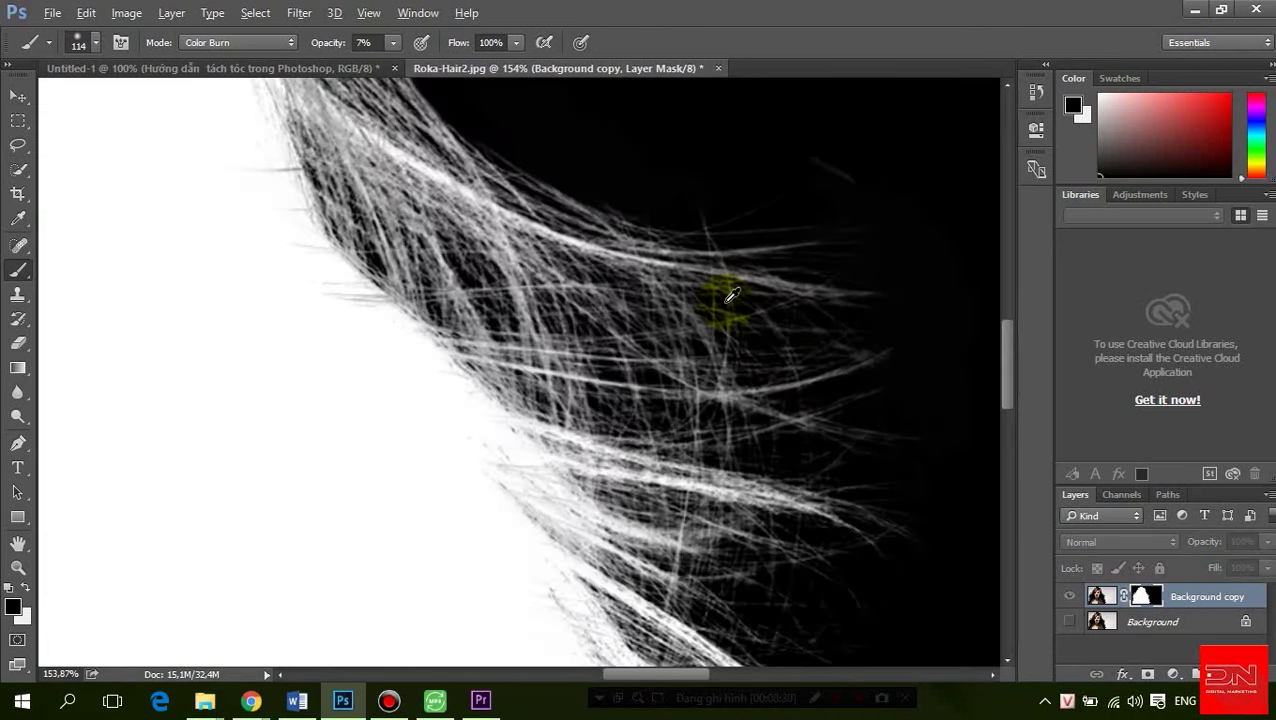
{"action": "scroll", "coordinate": [723, 290], "scroll_direction": "up", "scroll_amount": 1}
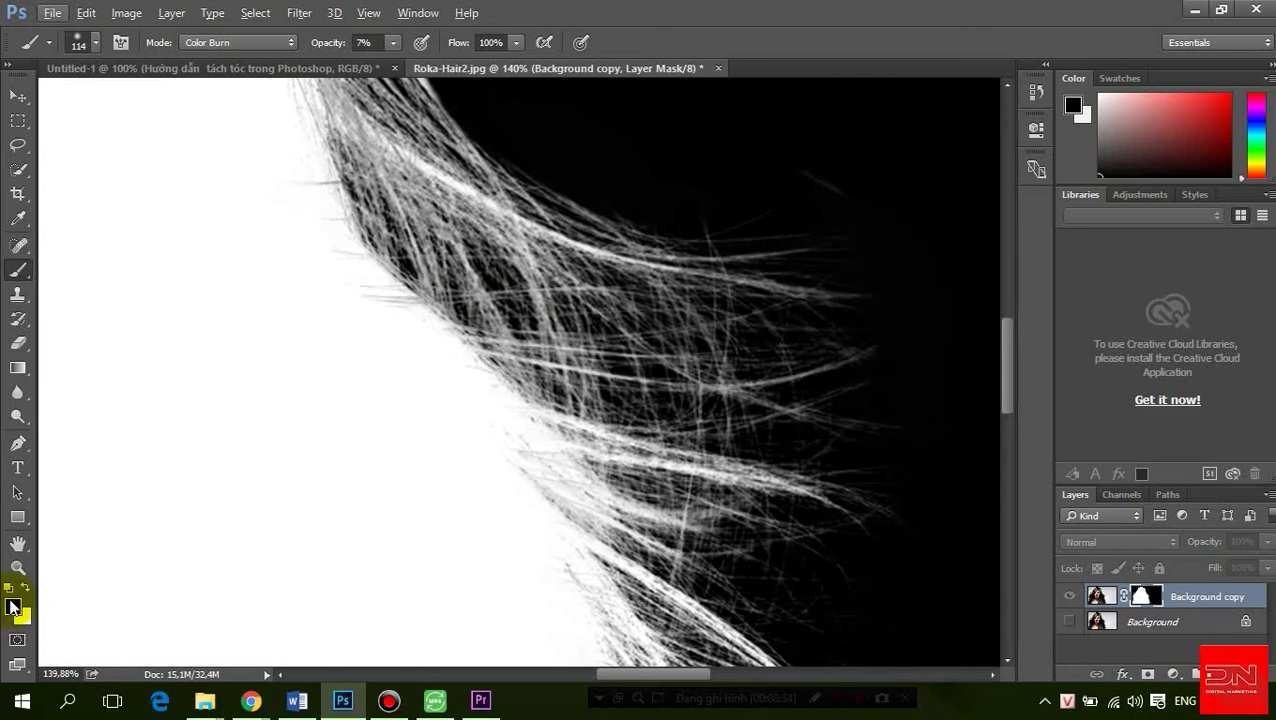
{"action": "left_click", "coordinate": [254, 42]}
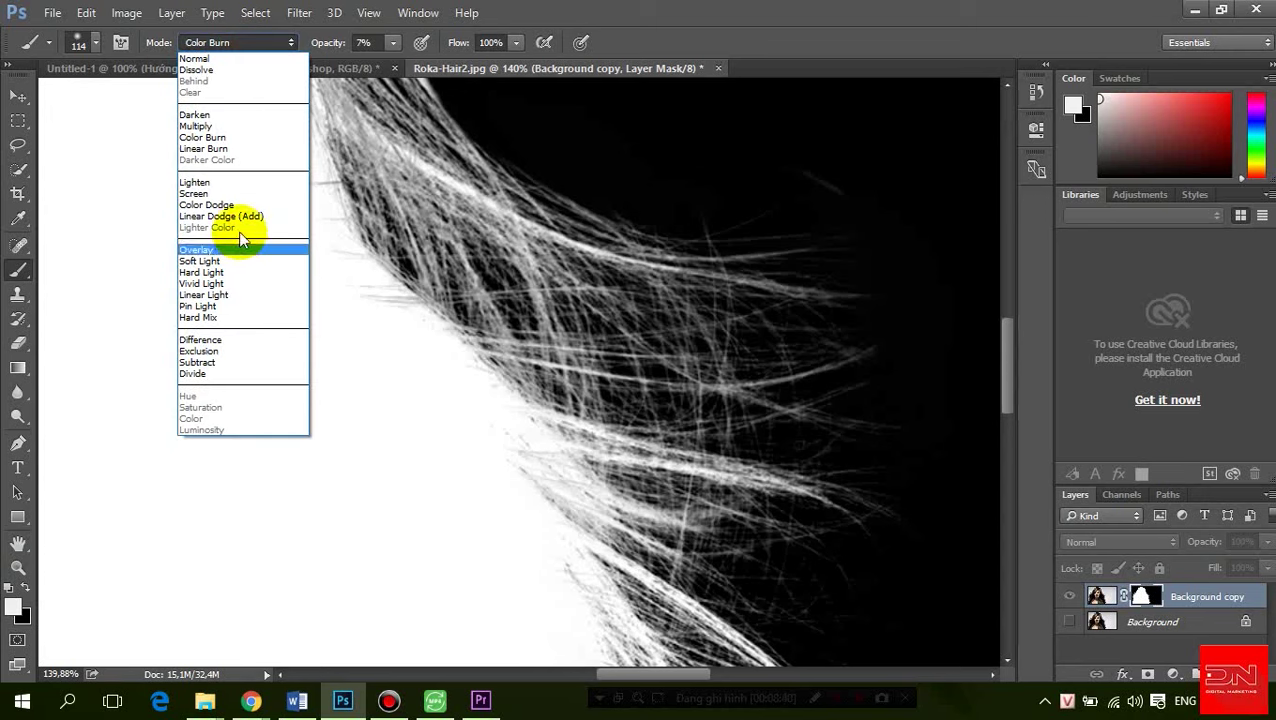
{"action": "left_click", "coordinate": [240, 205]}
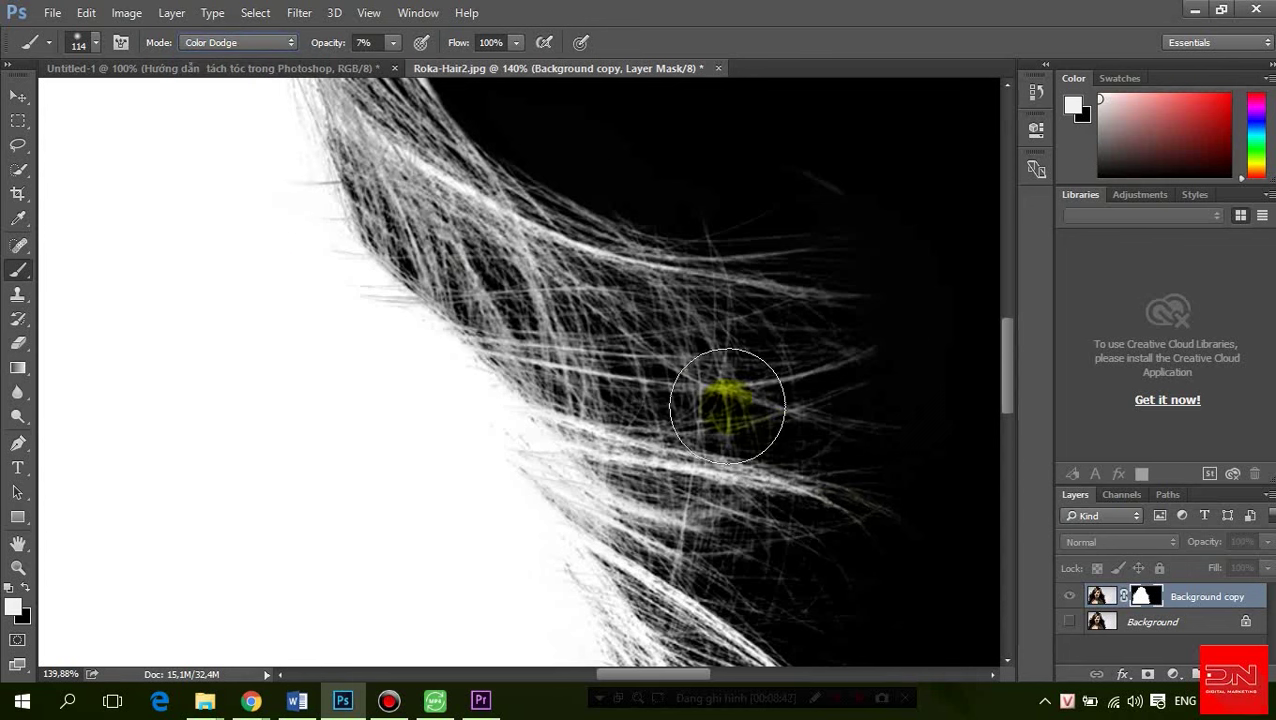
Brighten faint hair strands on the mask along the upper and lower hair
{"action": "left_click_drag", "start_coordinate": [513, 251], "coordinate": [541, 256]}
{"action": "mouse_move", "coordinate": [813, 338]}
{"action": "left_mouse_down"}
{"action": "mouse_move", "coordinate": [734, 358]}
{"action": "mouse_move", "coordinate": [742, 294]}
{"action": "left_mouse_up"}
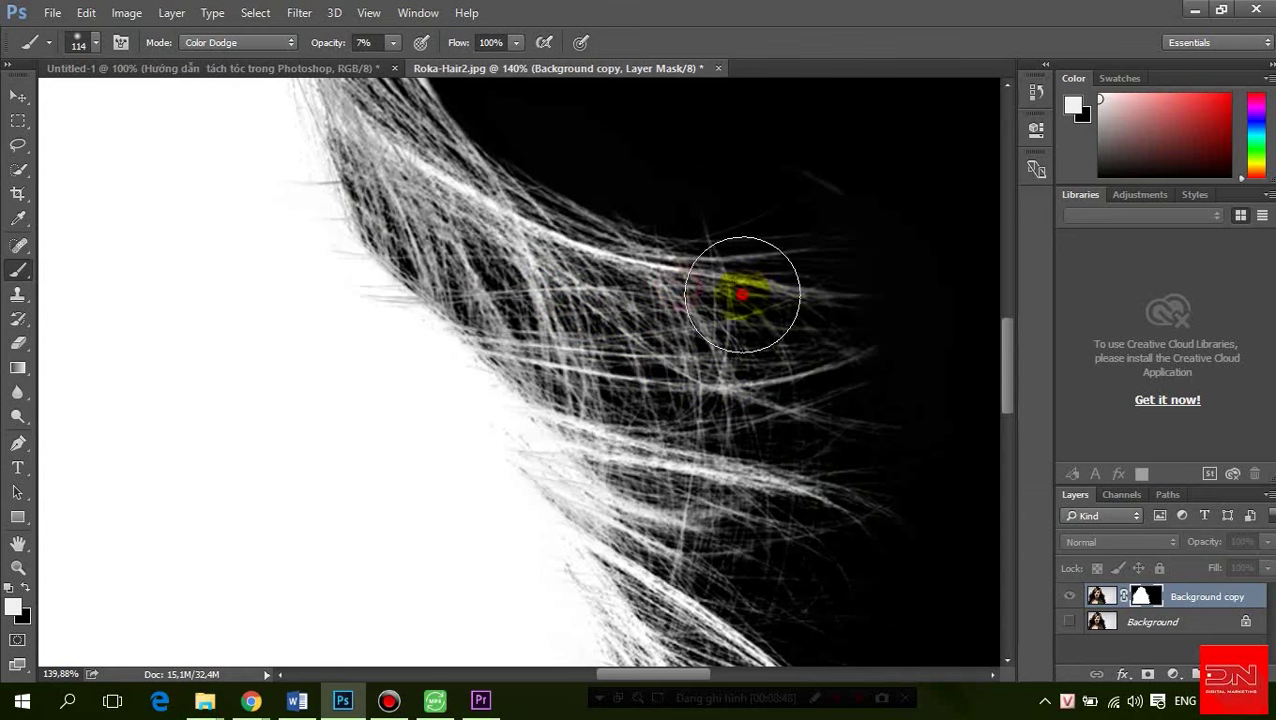
{"action": "left_click_drag", "start_coordinate": [742, 294], "coordinate": [835, 393]}
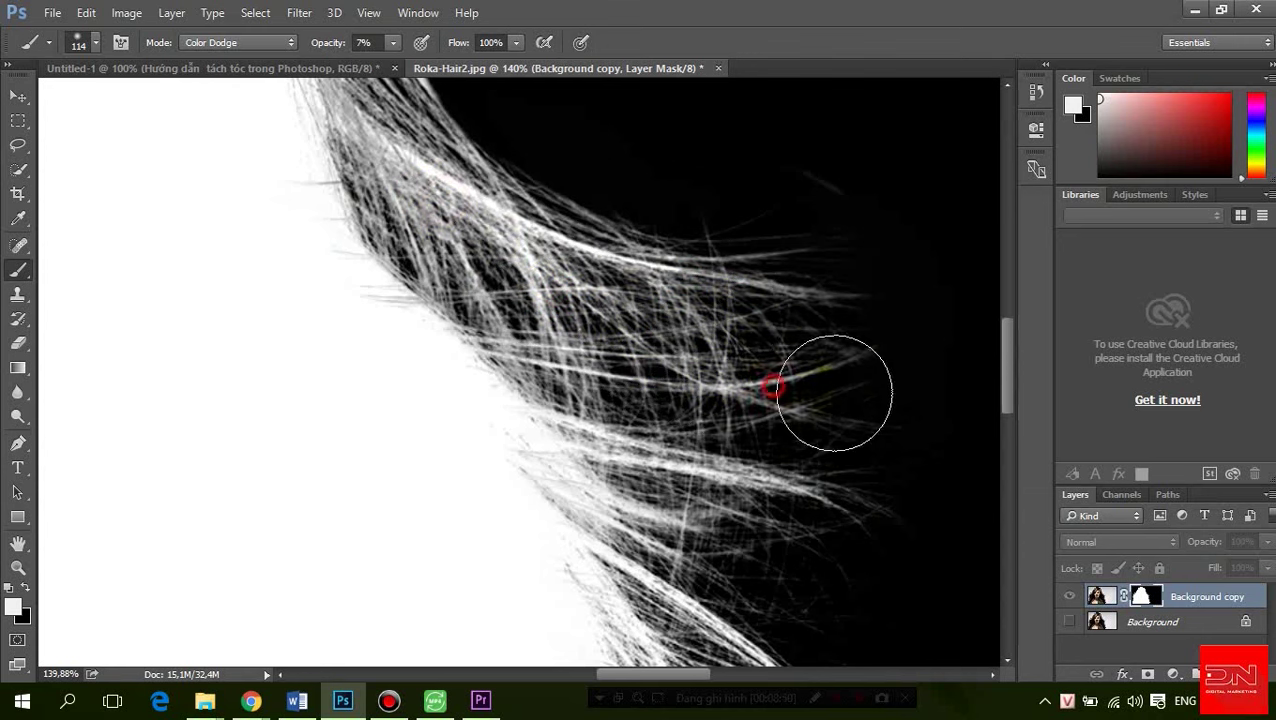
{"action": "scroll", "coordinate": [800, 420], "scroll_direction": "down", "scroll_amount": 3}
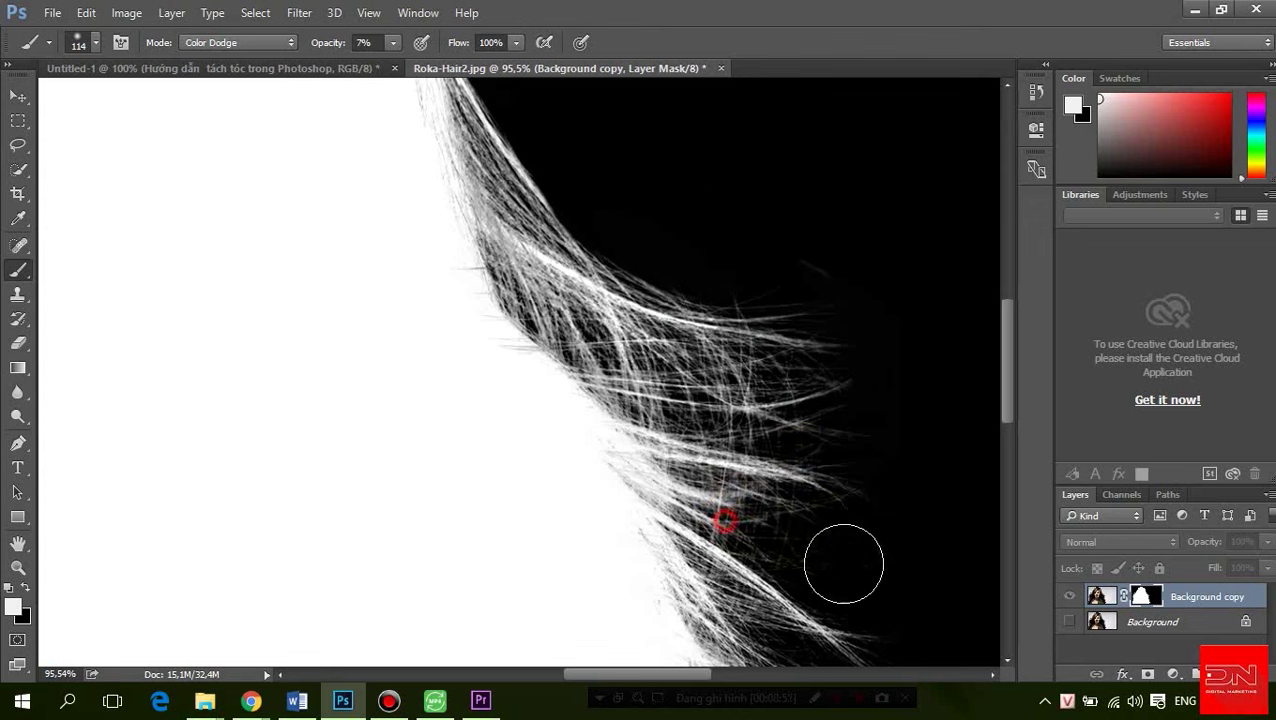
{"action": "mouse_move", "coordinate": [888, 545]}
{"action": "left_mouse_down"}
{"action": "mouse_move", "coordinate": [697, 425]}
{"action": "mouse_move", "coordinate": [684, 437]}
{"action": "left_mouse_up"}
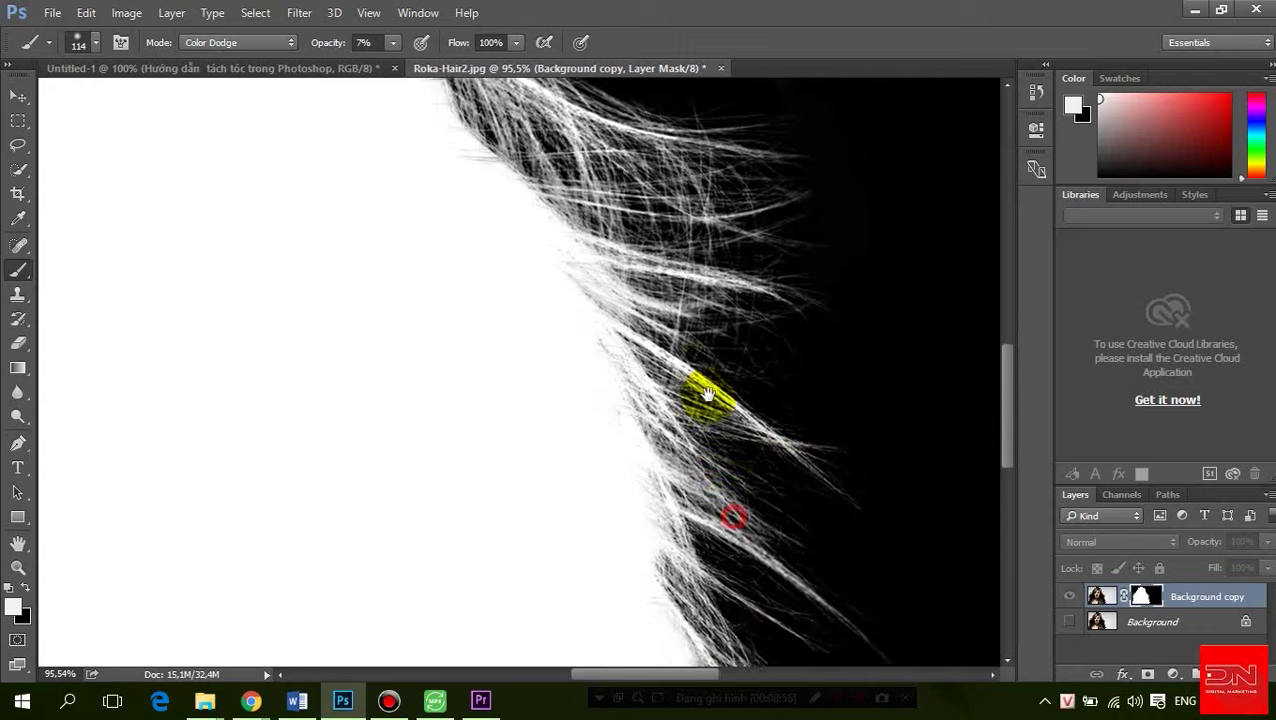
{"action": "left_click_drag", "start_coordinate": [779, 525], "coordinate": [748, 443]}
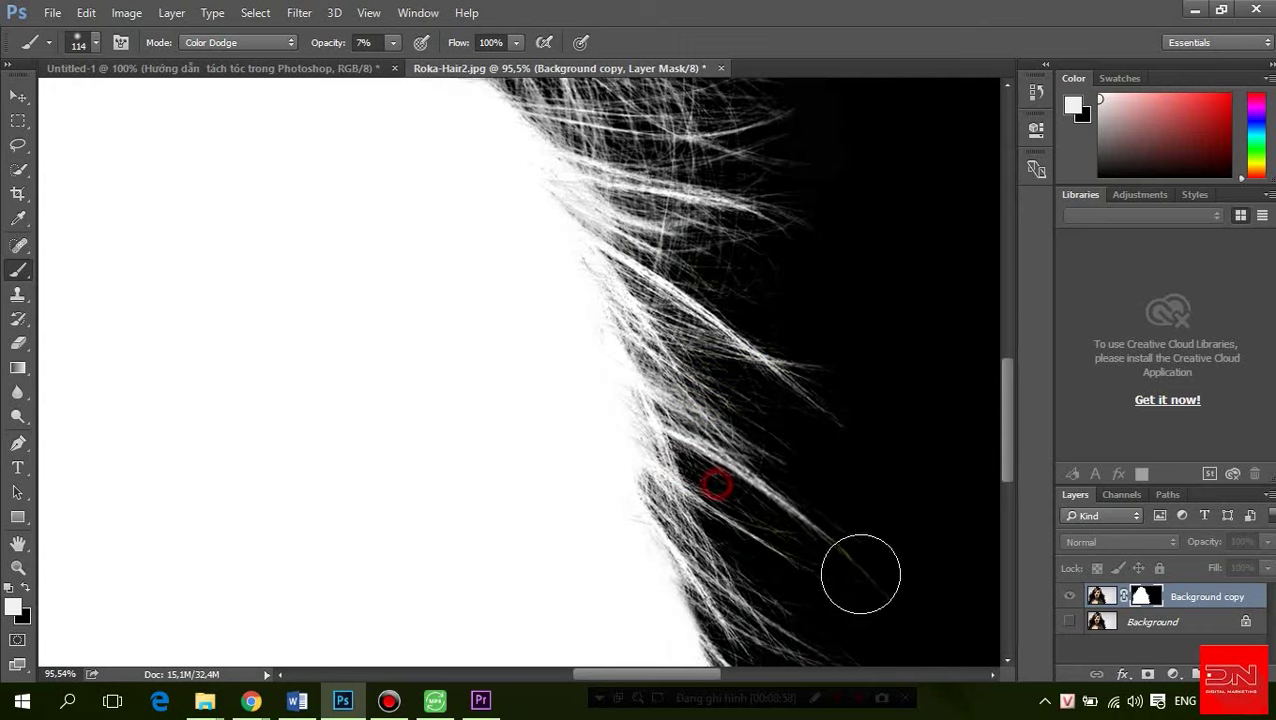
{"action": "scroll", "coordinate": [783, 441], "scroll_direction": "down", "scroll_amount": 2}
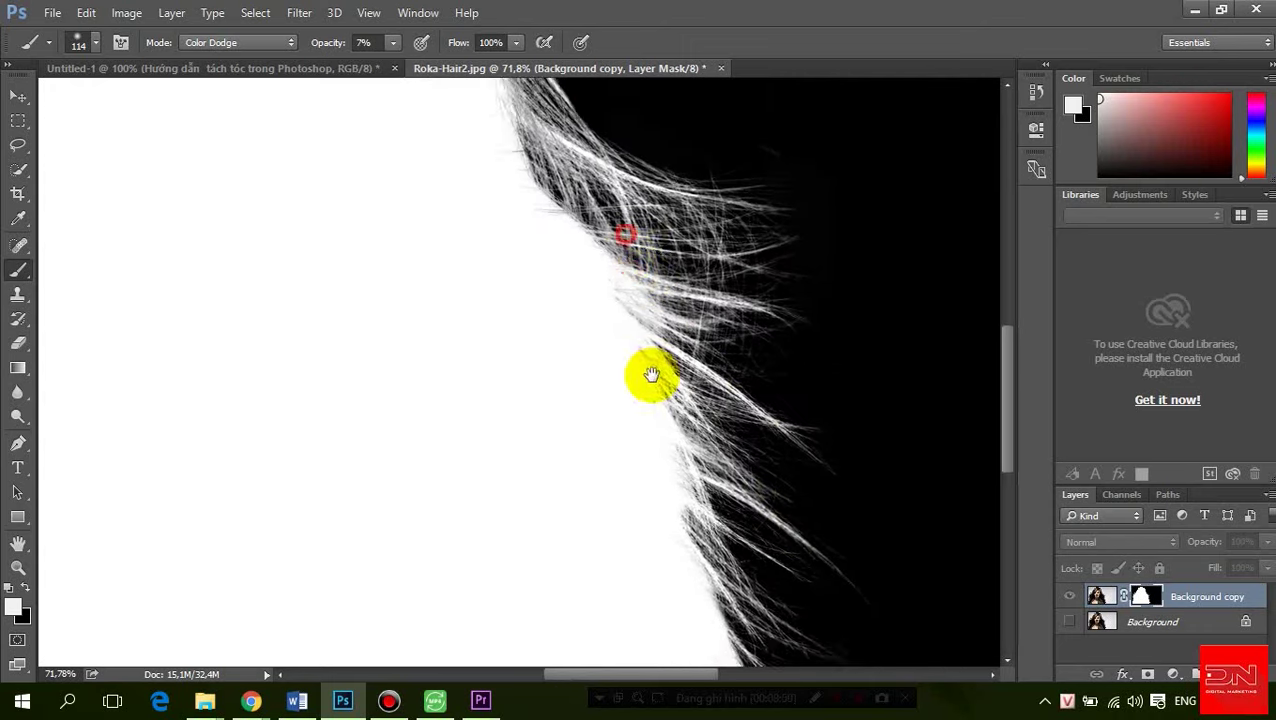
{"action": "left_click_drag", "start_coordinate": [649, 376], "coordinate": [604, 308]}
{"action": "scroll", "coordinate": [590, 230], "scroll_direction": "up", "scroll_amount": 3}
{"action": "scroll", "coordinate": [588, 230], "scroll_direction": "up", "scroll_amount": 1}
{"action": "mouse_move", "coordinate": [550, 250]}
{"action": "left_mouse_down"}
{"action": "mouse_move", "coordinate": [584, 276]}
{"action": "mouse_move", "coordinate": [527, 222]}
{"action": "mouse_move", "coordinate": [678, 364]}
{"action": "left_mouse_up"}
Brighten the flyaway strands along the left hair edge on the mask
{"action": "scroll", "coordinate": [690, 340], "scroll_direction": "down", "scroll_amount": 3}
{"action": "scroll", "coordinate": [697, 325], "scroll_direction": "down", "scroll_amount": 2}
{"action": "scroll", "coordinate": [627, 413], "scroll_direction": "down", "scroll_amount": 2}
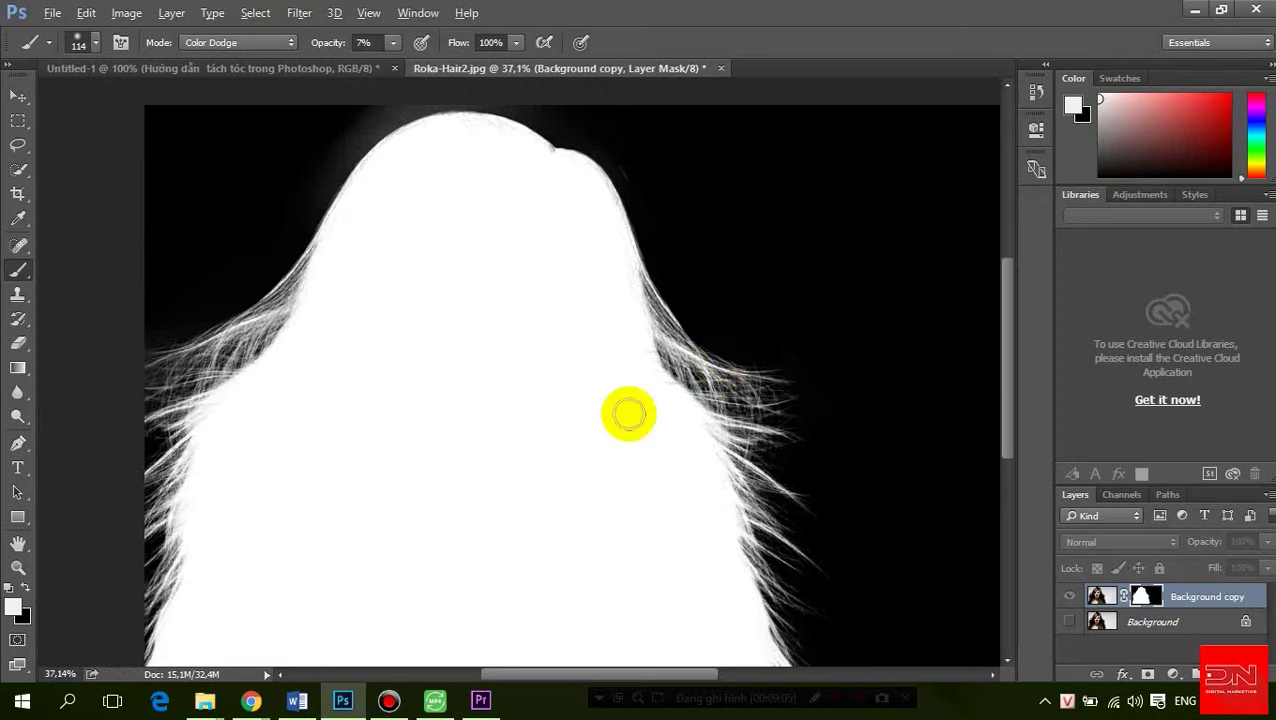
{"action": "left_click_drag", "start_coordinate": [410, 462], "coordinate": [570, 342]}
{"action": "scroll", "coordinate": [575, 340], "scroll_direction": "up", "scroll_amount": 2}
{"action": "left_click_drag", "start_coordinate": [410, 212], "coordinate": [414, 207]}
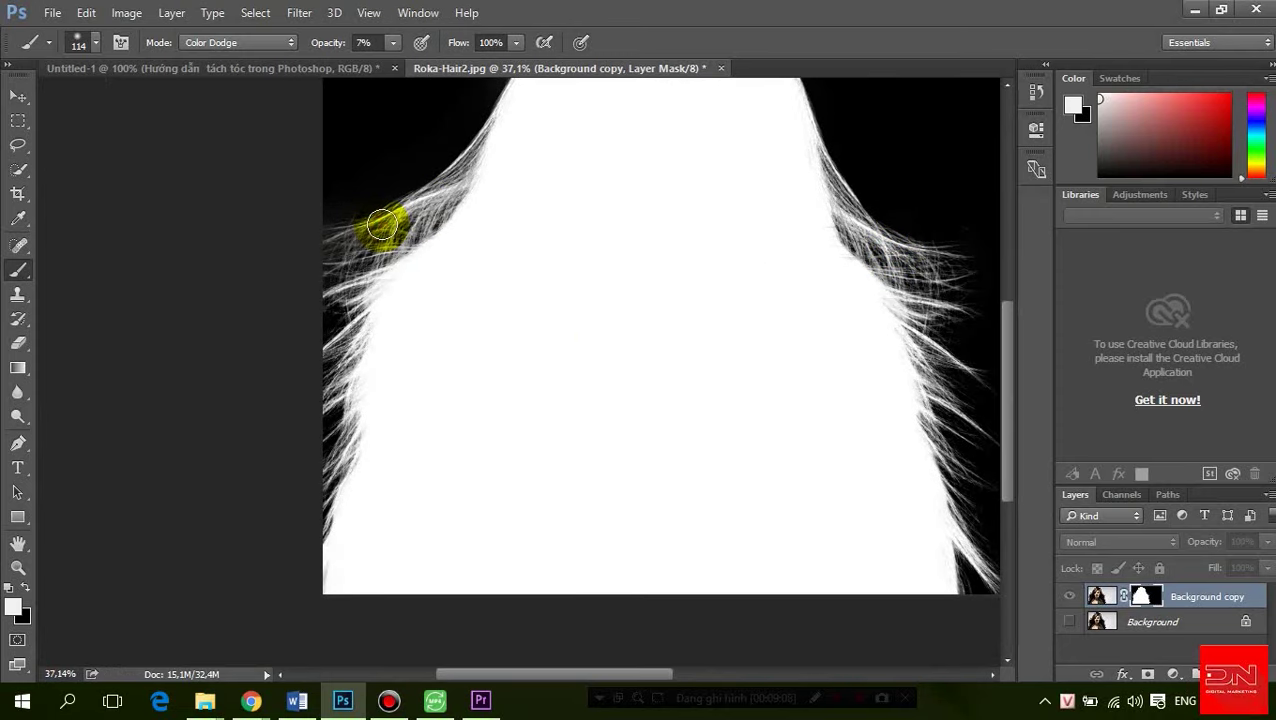
{"action": "left_click_drag", "start_coordinate": [383, 237], "coordinate": [484, 128]}
{"action": "scroll", "coordinate": [553, 308], "scroll_direction": "down", "scroll_amount": 1}
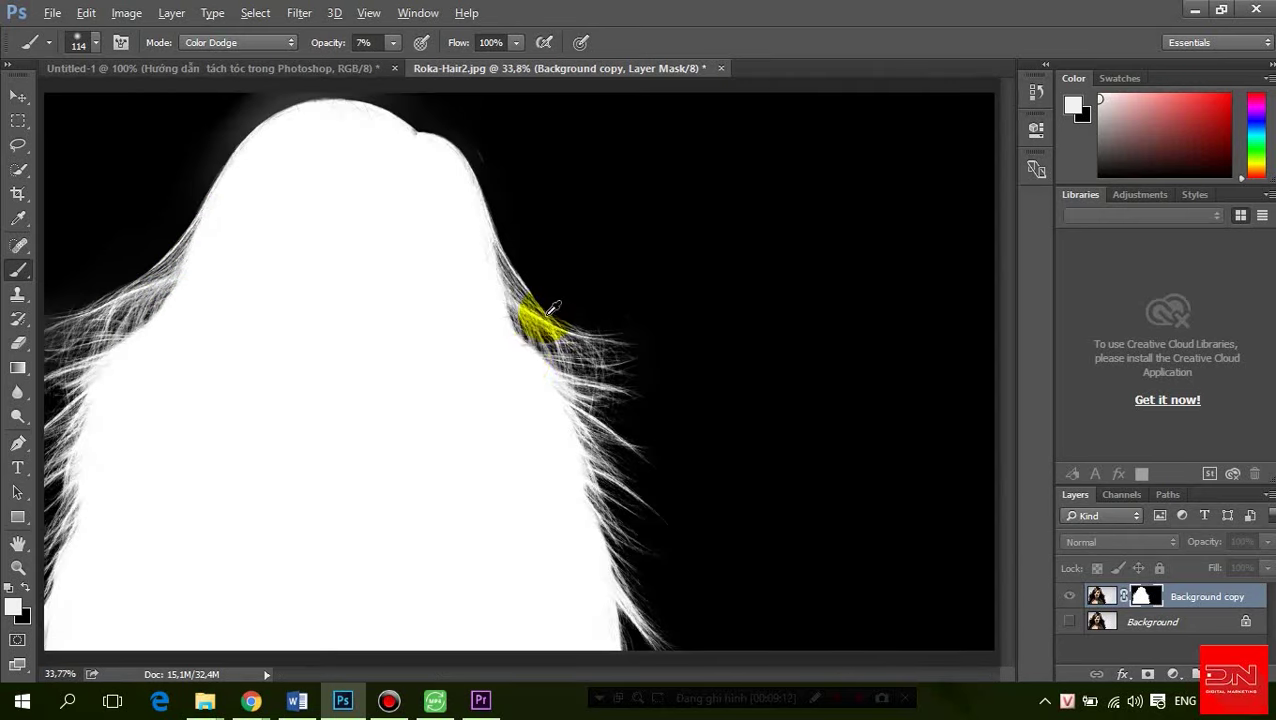
{"action": "scroll", "coordinate": [530, 352], "scroll_direction": "down", "scroll_amount": 1}
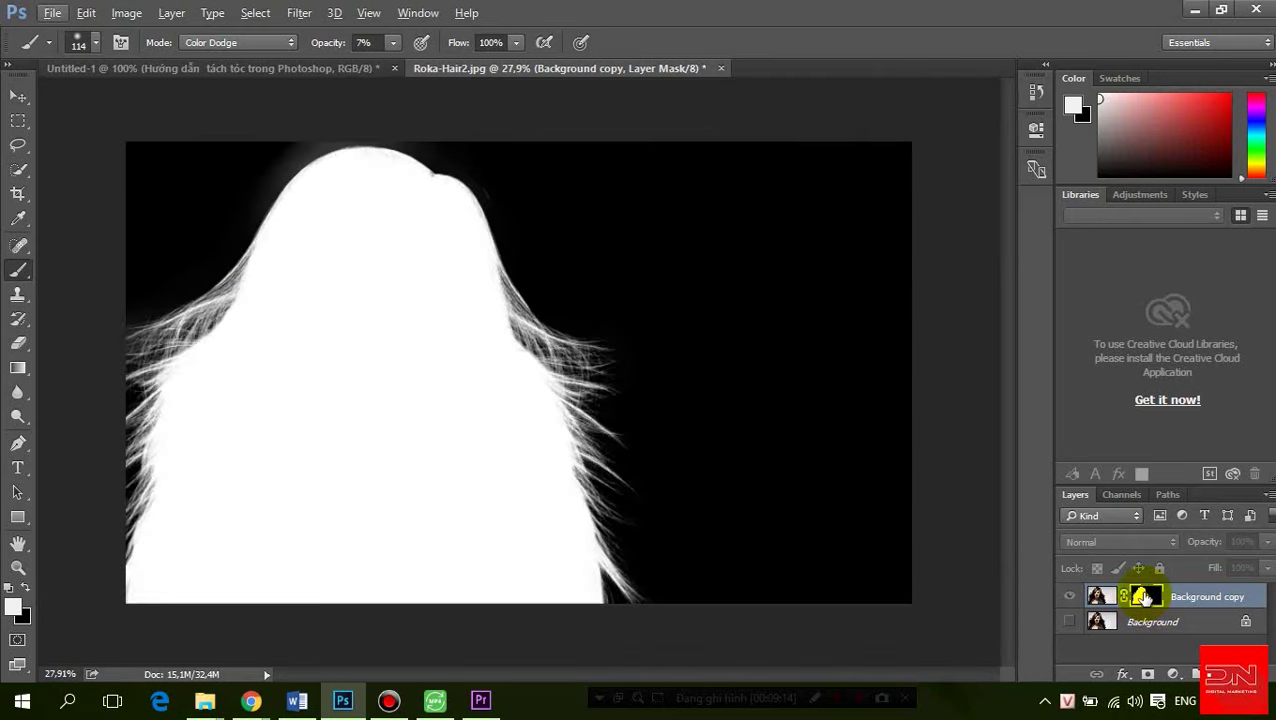
Check the cut-out on the colour image, zooming around the hair
{"action": "left_click", "coordinate": [1145, 597], "text": "alt"}
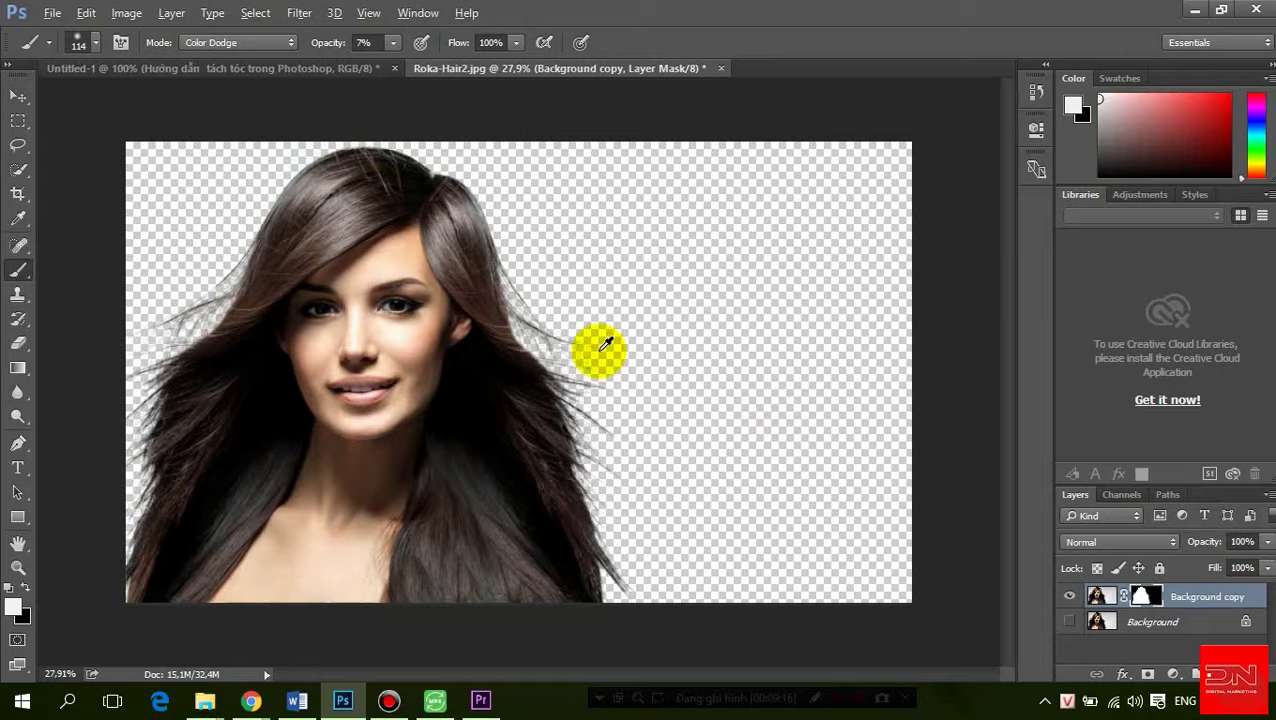
{"action": "scroll", "coordinate": [571, 312], "scroll_direction": "up", "scroll_amount": 3}
{"action": "scroll", "coordinate": [571, 305], "scroll_direction": "up", "scroll_amount": 2}
{"action": "scroll", "coordinate": [666, 421], "scroll_direction": "up", "scroll_amount": 1}
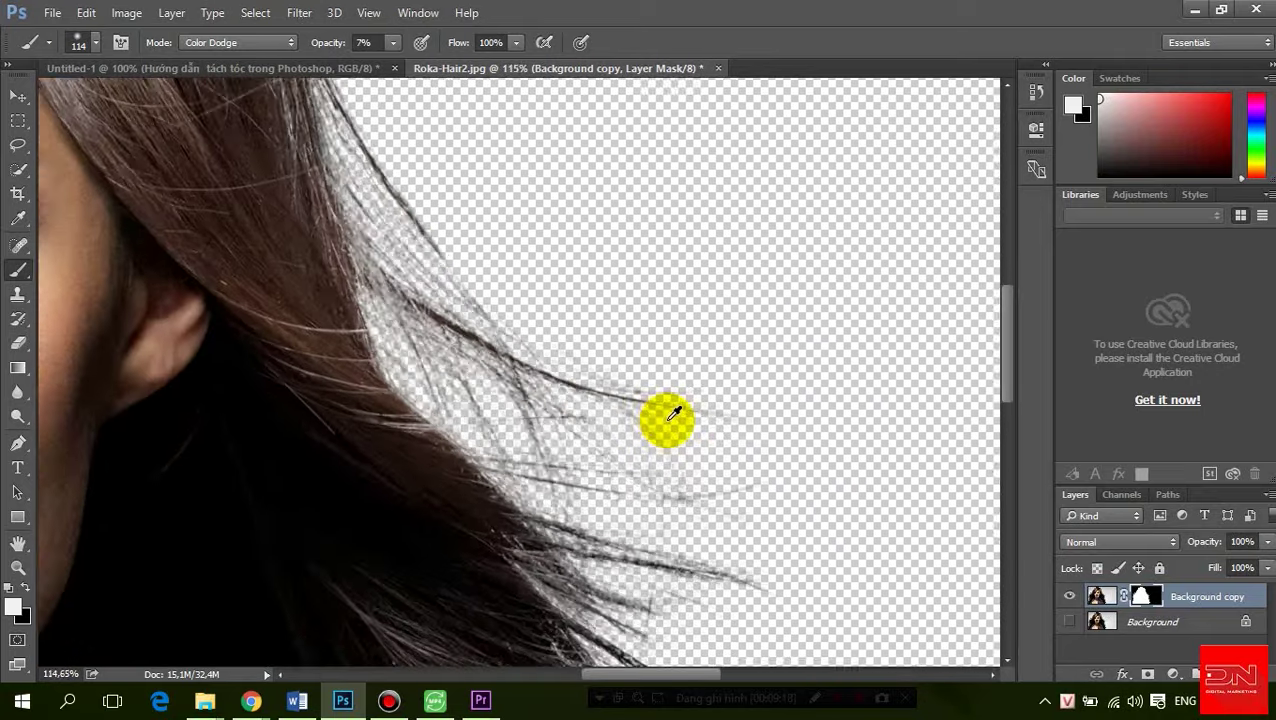
{"action": "scroll", "coordinate": [645, 413], "scroll_direction": "up", "scroll_amount": 1}
{"action": "scroll", "coordinate": [516, 336], "scroll_direction": "down", "scroll_amount": 1}
{"action": "scroll", "coordinate": [521, 330], "scroll_direction": "down", "scroll_amount": 1}
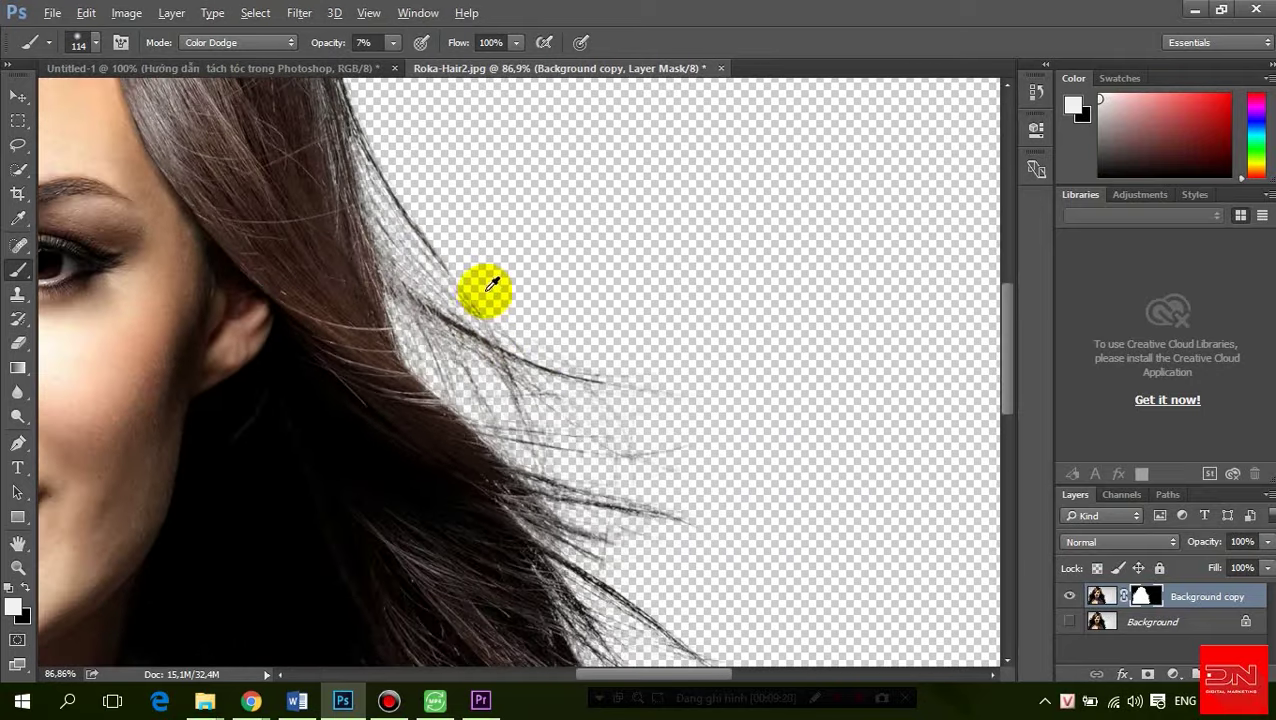
{"action": "scroll", "coordinate": [484, 288], "scroll_direction": "down", "scroll_amount": 1}
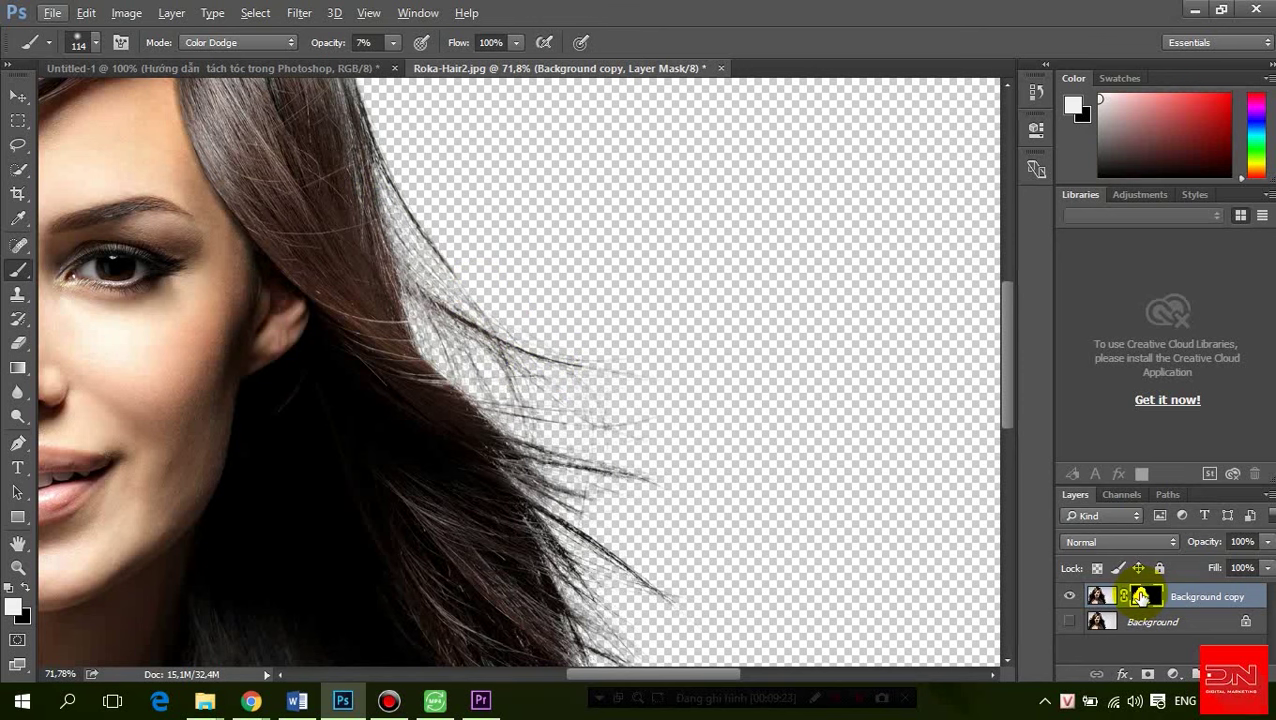
Back on the mask, brighten more strands near the edge and top of the hair
{"action": "left_click", "coordinate": [1141, 597], "text": "alt"}
{"action": "left_click", "coordinate": [390, 259]}
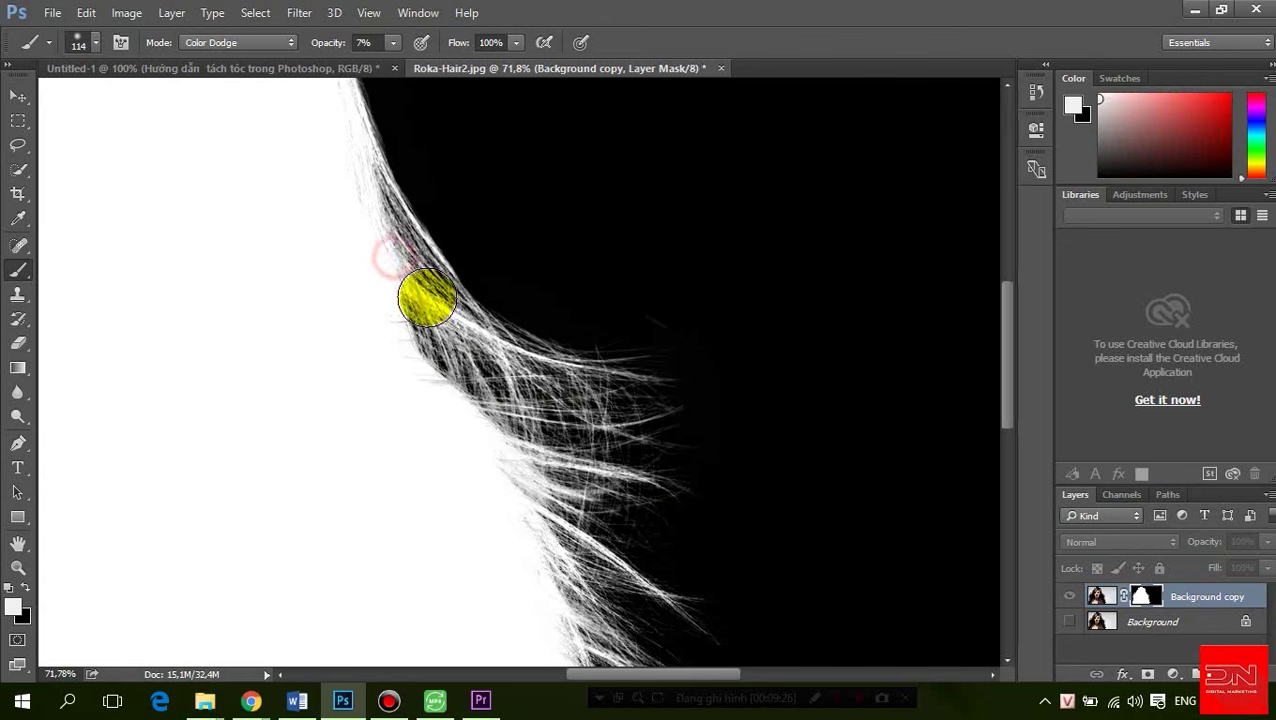
{"action": "mouse_move", "coordinate": [399, 269]}
{"action": "left_mouse_down"}
{"action": "mouse_move", "coordinate": [392, 250]}
{"action": "mouse_move", "coordinate": [567, 396]}
{"action": "left_mouse_up"}
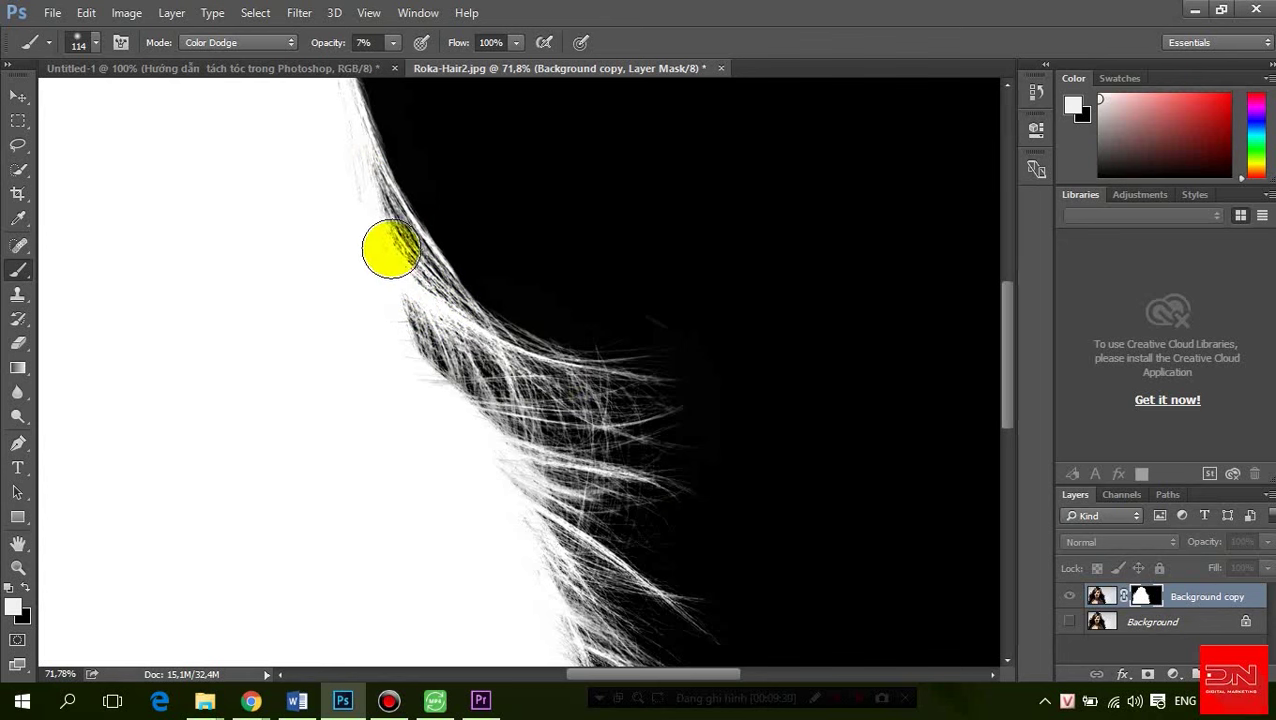
{"action": "left_click_drag", "start_coordinate": [340, 125], "coordinate": [365, 179]}
{"action": "left_click", "coordinate": [478, 376]}
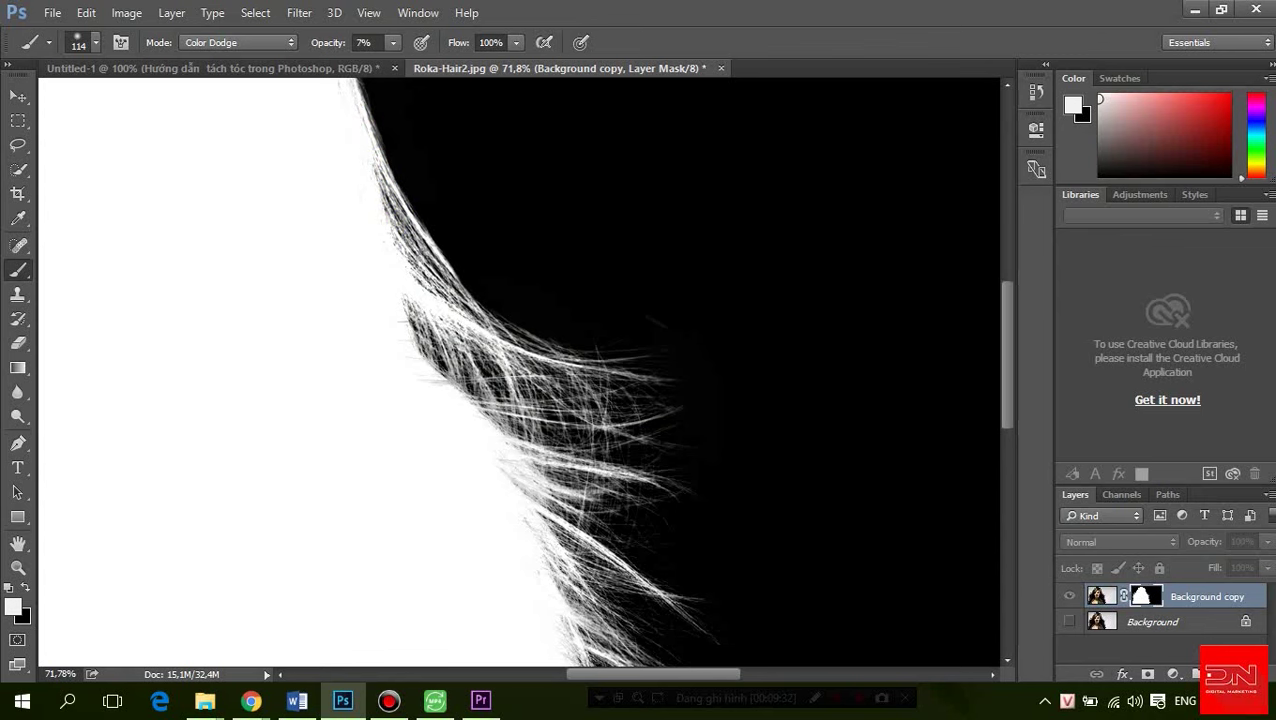
Return to the colour image and zoom out to see the whole cut-out woman
{"action": "left_click", "coordinate": [1141, 598], "text": "alt"}
{"action": "scroll", "coordinate": [441, 191], "scroll_direction": "up", "scroll_amount": 2}
{"action": "scroll", "coordinate": [446, 200], "scroll_direction": "up", "scroll_amount": 1}
{"action": "scroll", "coordinate": [445, 215], "scroll_direction": "down", "scroll_amount": 2}
{"action": "scroll", "coordinate": [470, 255], "scroll_direction": "down", "scroll_amount": 2}
{"action": "scroll", "coordinate": [530, 305], "scroll_direction": "down", "scroll_amount": 1}
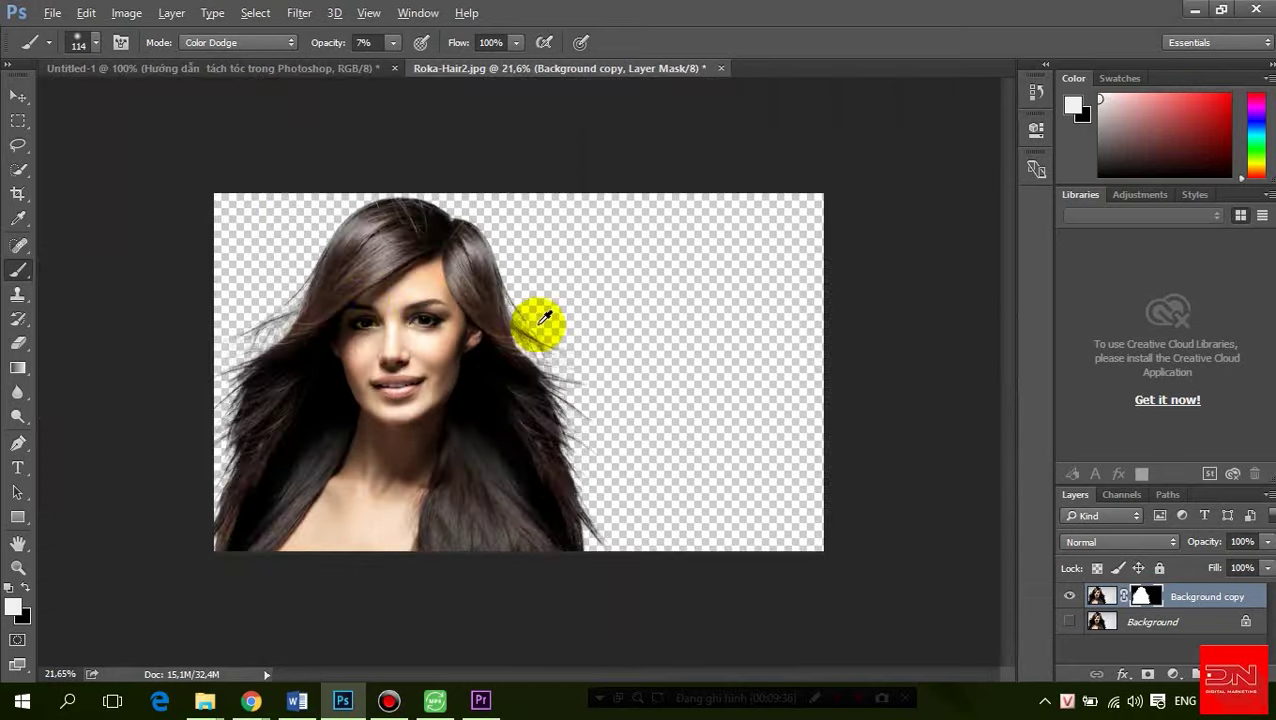
{"action": "scroll", "coordinate": [368, 291], "scroll_direction": "up", "scroll_amount": 1}
{"action": "scroll", "coordinate": [215, 328], "scroll_direction": "up", "scroll_amount": 1}
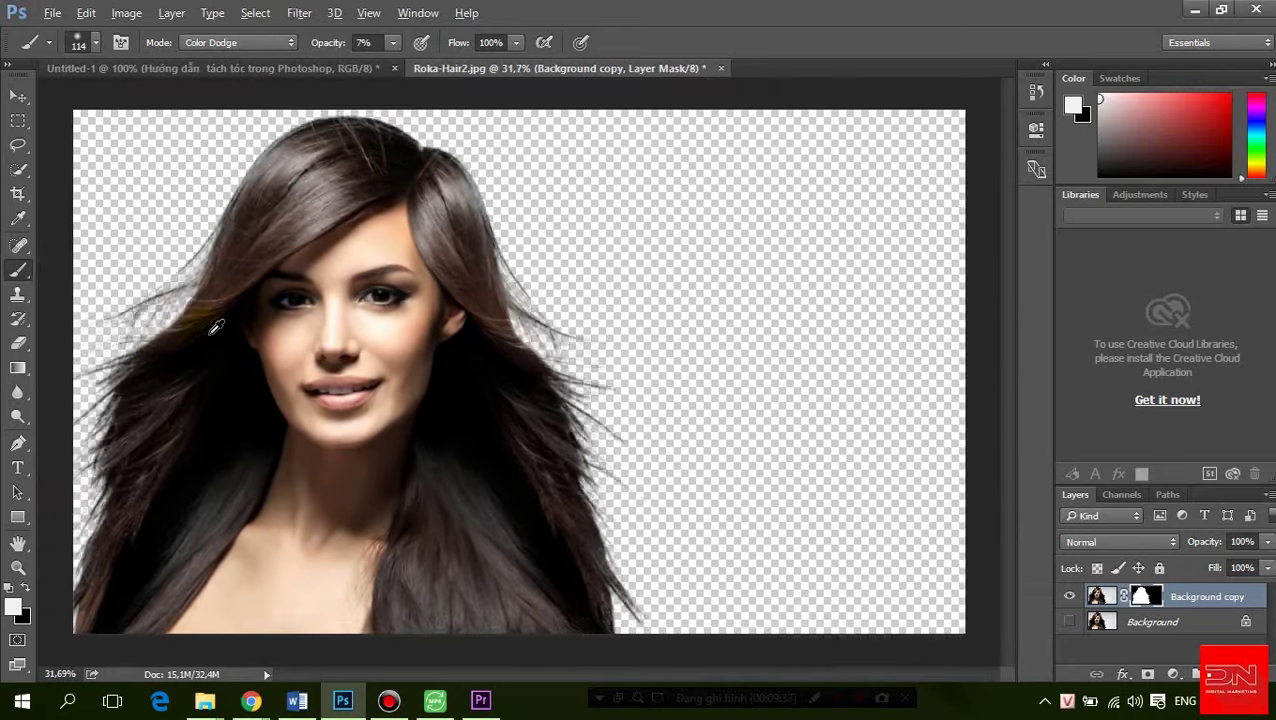
{"action": "scroll", "coordinate": [213, 318], "scroll_direction": "up", "scroll_amount": 1}
{"action": "scroll", "coordinate": [190, 258], "scroll_direction": "up", "scroll_amount": 1}
{"action": "scroll", "coordinate": [195, 250], "scroll_direction": "up", "scroll_amount": 2}
{"action": "scroll", "coordinate": [196, 250], "scroll_direction": "up", "scroll_amount": 1}
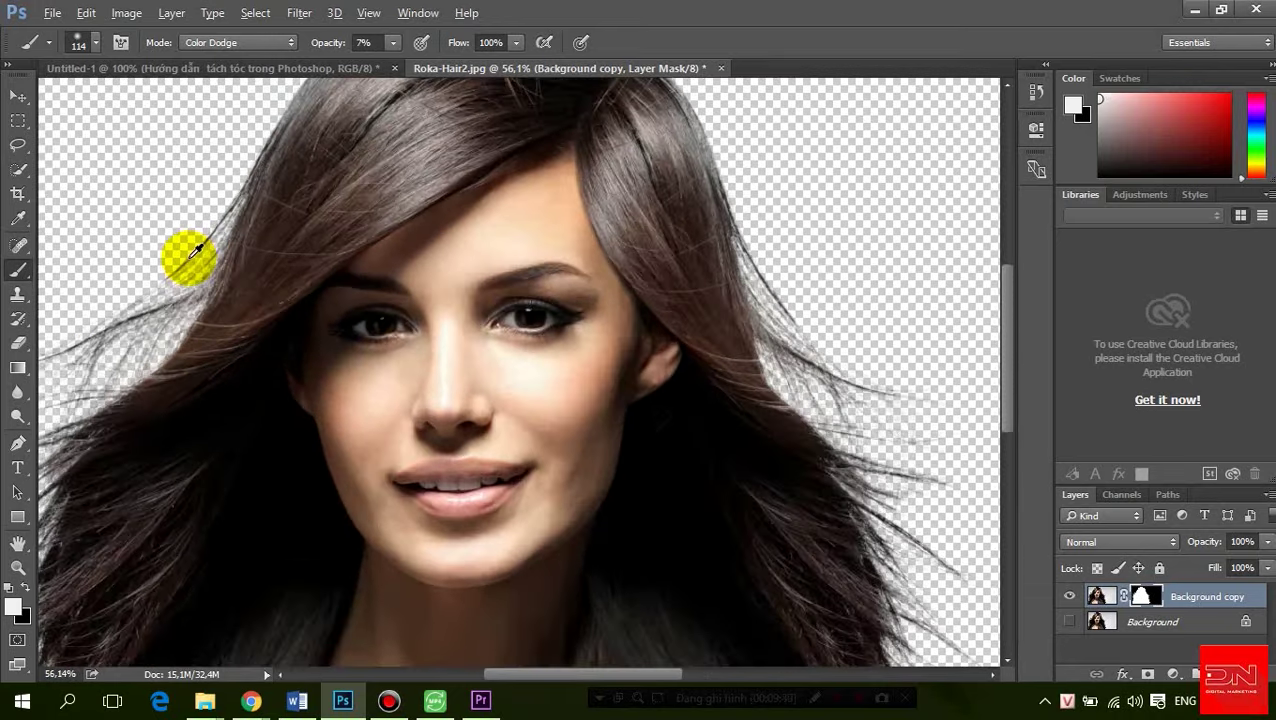
{"action": "scroll", "coordinate": [200, 278], "scroll_direction": "down", "scroll_amount": 2}
{"action": "scroll", "coordinate": [661, 555], "scroll_direction": "up", "scroll_amount": 1}
{"action": "scroll", "coordinate": [678, 618], "scroll_direction": "up", "scroll_amount": 1}
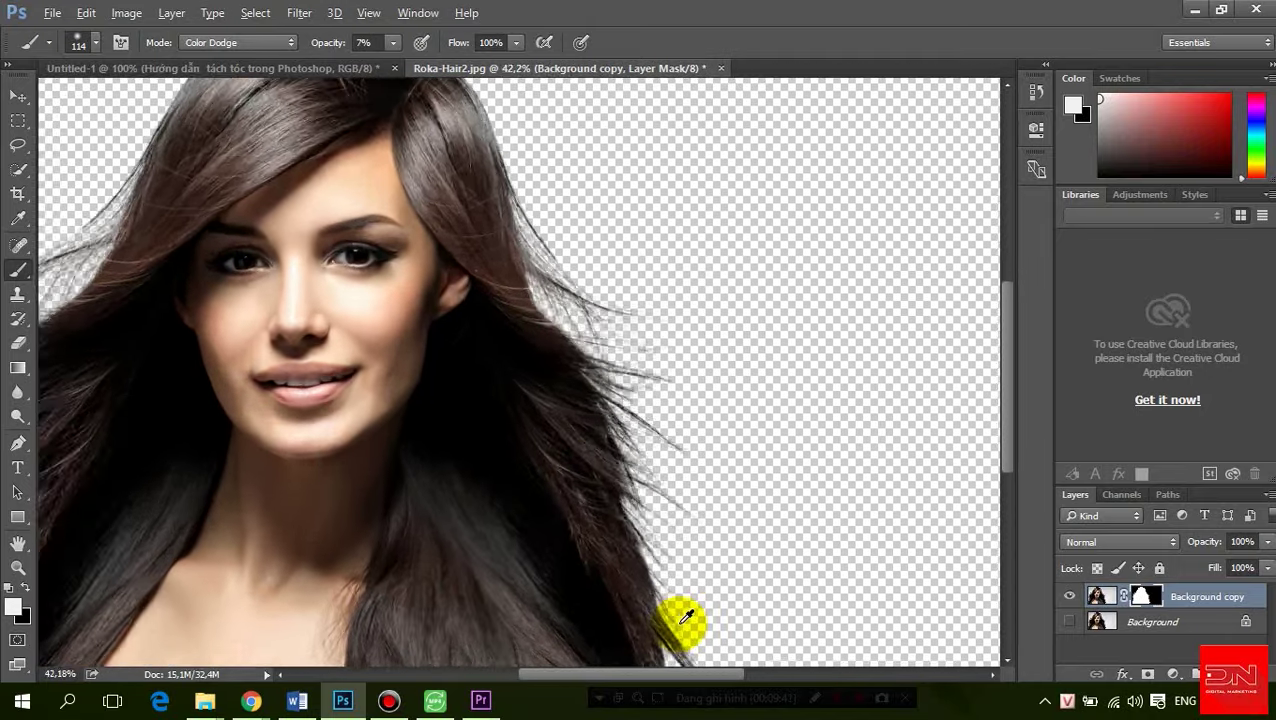
{"action": "scroll", "coordinate": [688, 612], "scroll_direction": "up", "scroll_amount": 1}
{"action": "scroll", "coordinate": [688, 612], "scroll_direction": "down", "scroll_amount": 2}
{"action": "scroll", "coordinate": [690, 600], "scroll_direction": "down", "scroll_amount": 1}
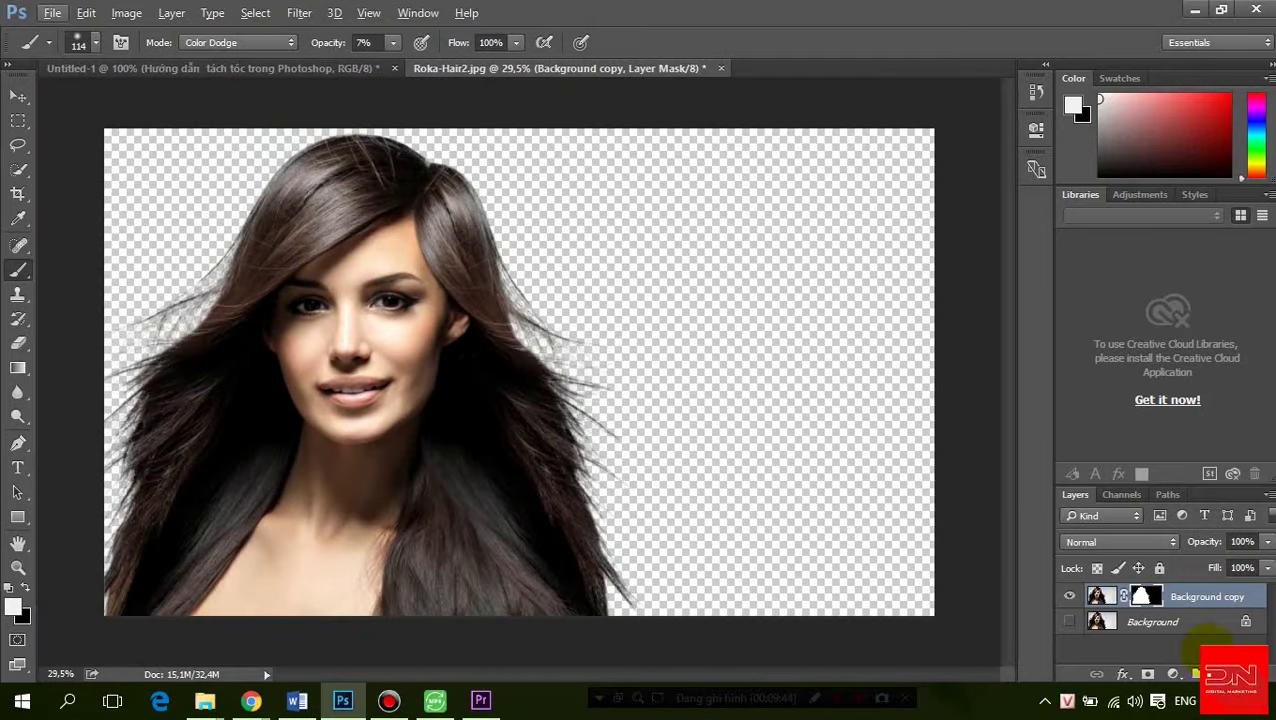
Add a new layer above Background and set the foreground colour to dark navy (H233 S69 B20)
{"action": "left_click", "coordinate": [1167, 616]}
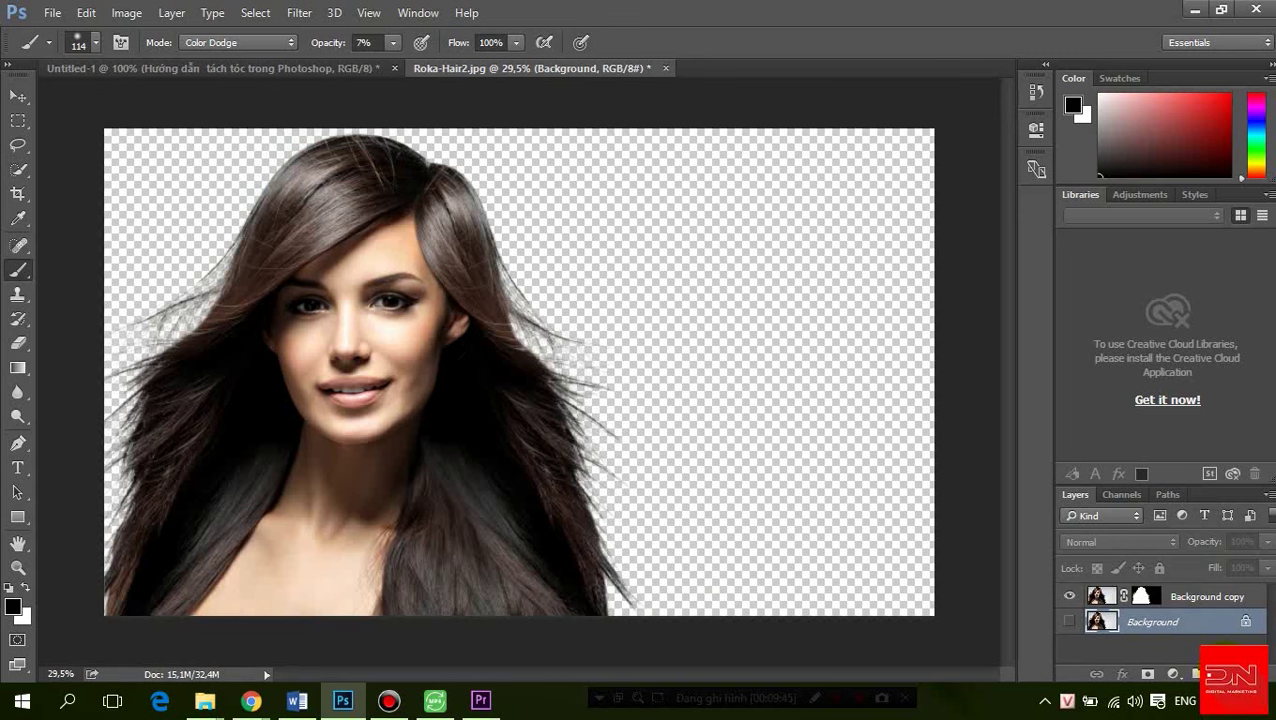
{"action": "left_click", "coordinate": [1222, 674]}
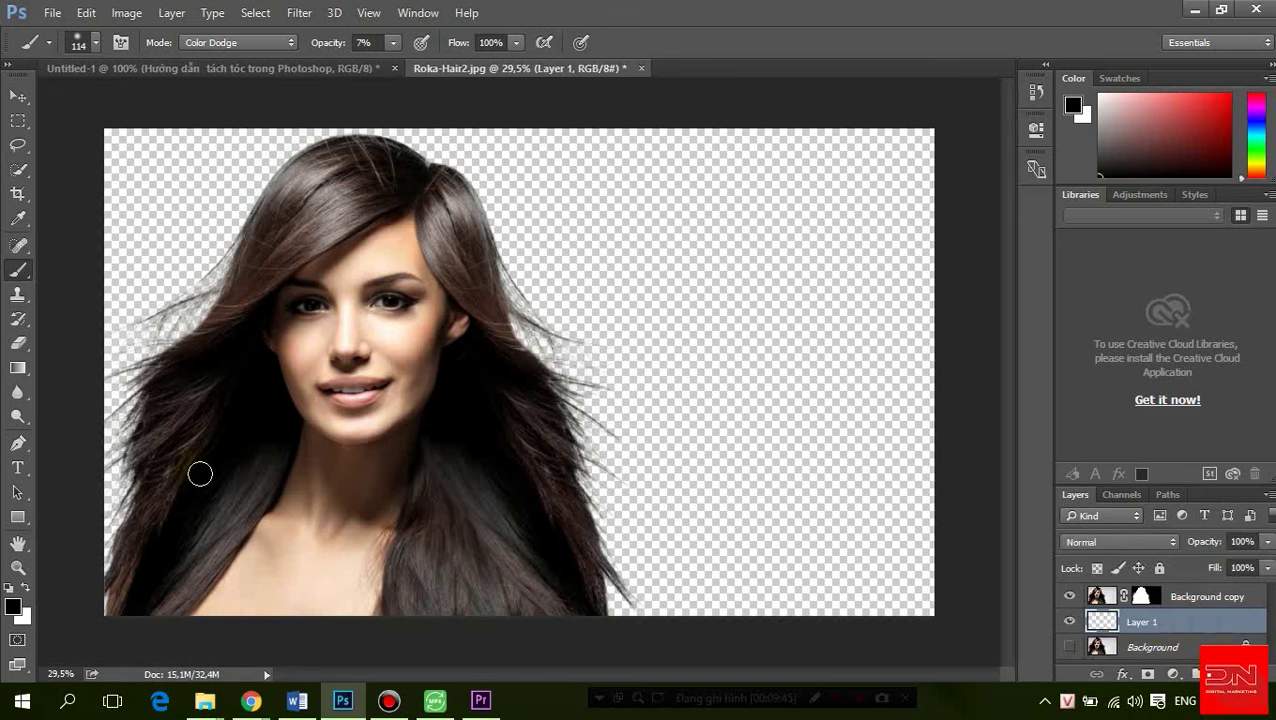
{"action": "left_click", "coordinate": [17, 607]}
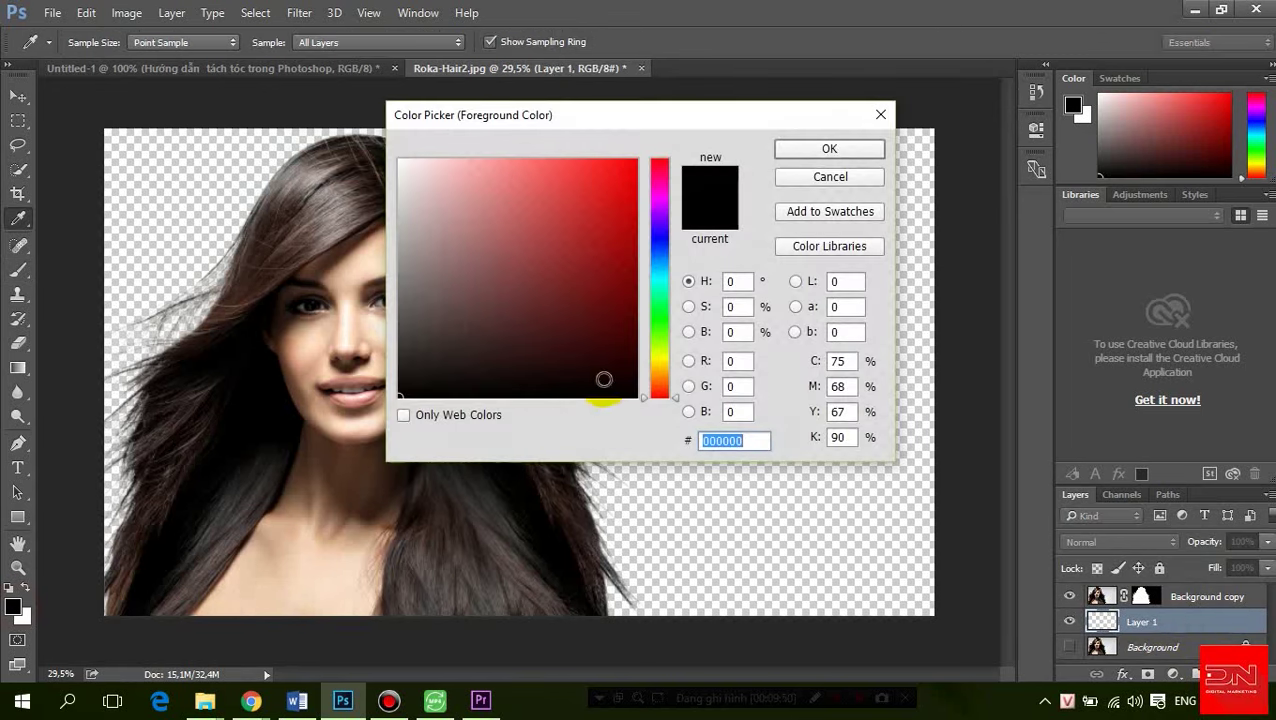
{"action": "left_click", "coordinate": [660, 243]}
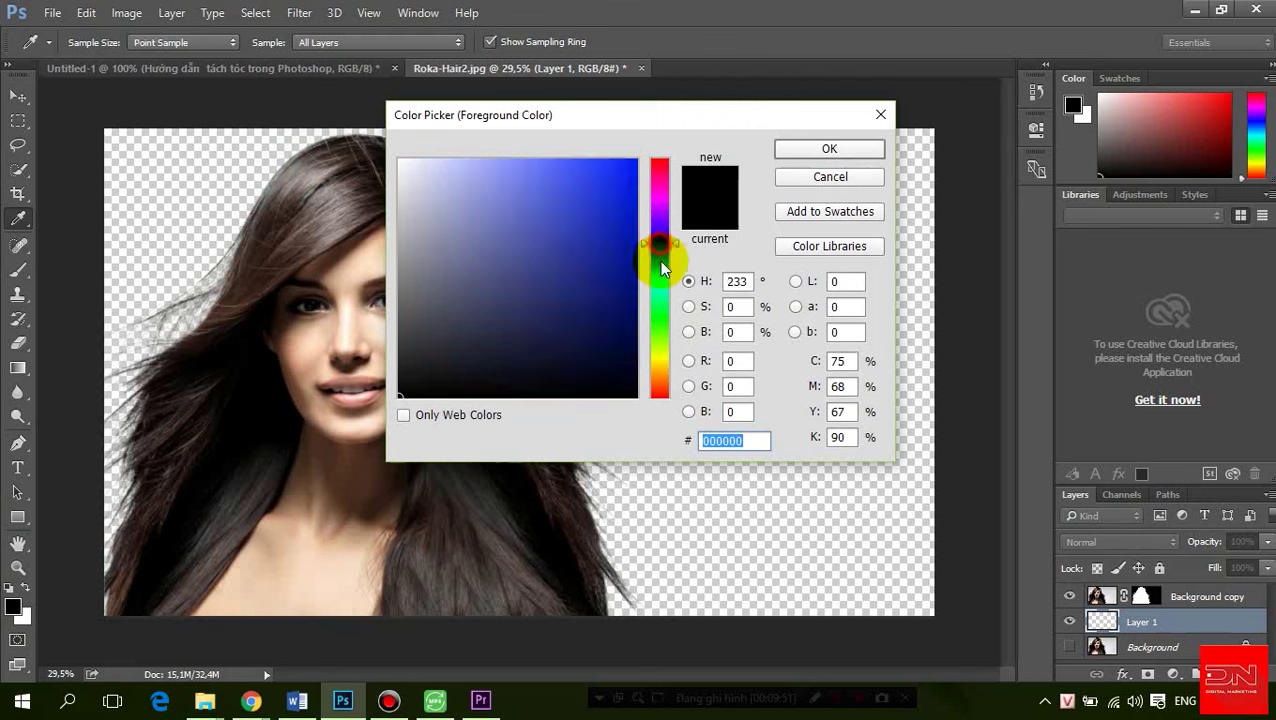
{"action": "left_click", "coordinate": [565, 350]}
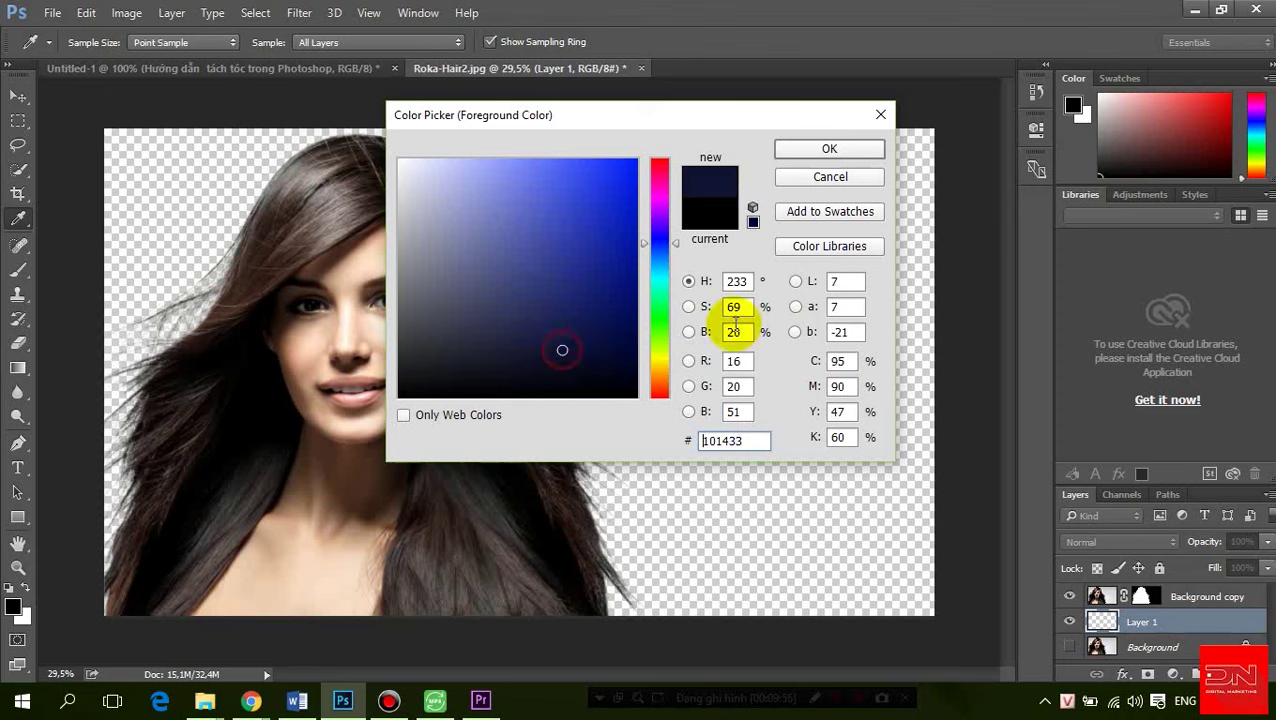
{"action": "left_click", "coordinate": [829, 148]}
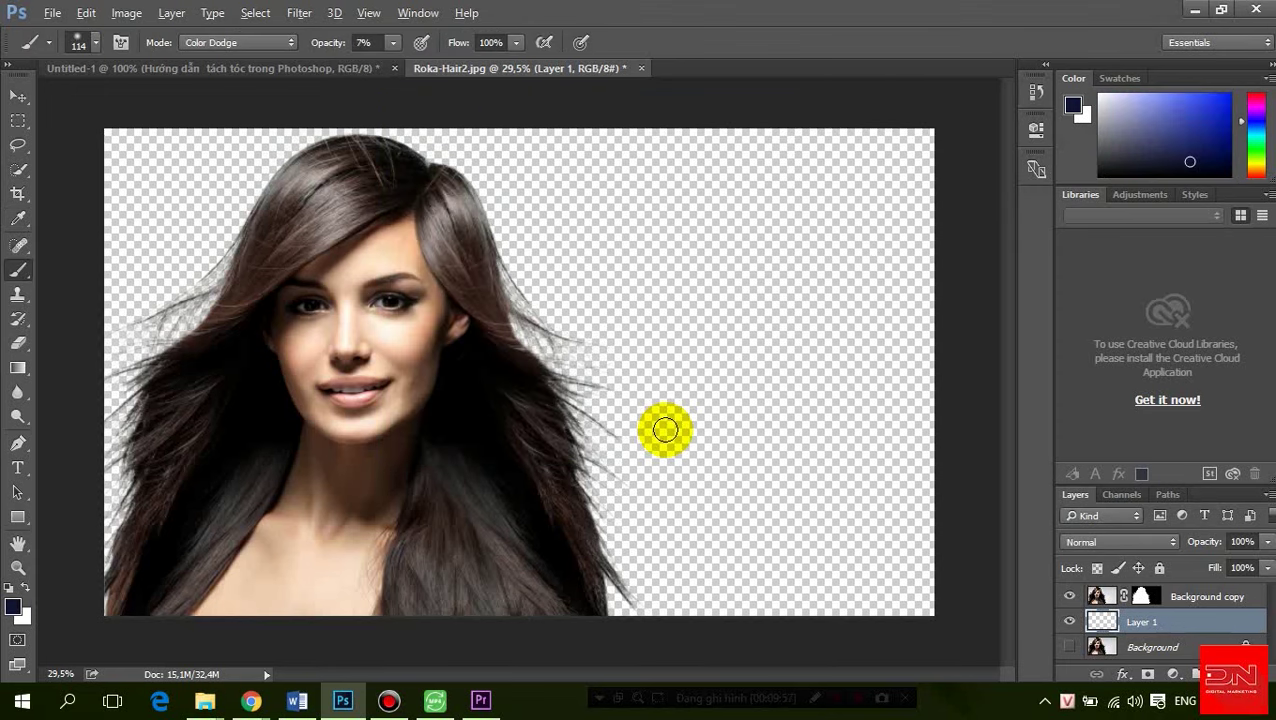
Fill Layer 1 with navy #101433 and inspect the woman on the blue backdrop
{"action": "key", "text": "alt+BackSpace"}
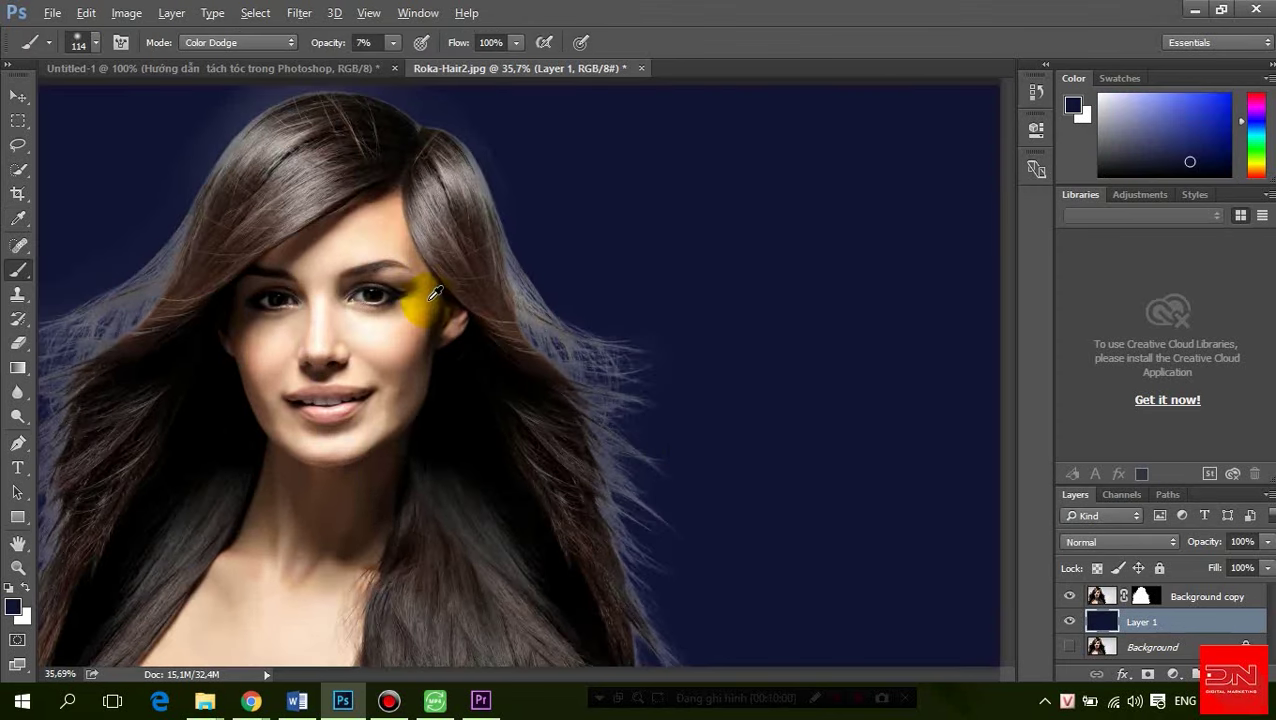
{"action": "scroll", "coordinate": [455, 305], "scroll_direction": "down", "scroll_amount": 1}
{"action": "scroll", "coordinate": [445, 315], "scroll_direction": "down", "scroll_amount": 1}
{"action": "scroll", "coordinate": [440, 330], "scroll_direction": "down", "scroll_amount": 2}
{"action": "scroll", "coordinate": [435, 320], "scroll_direction": "down", "scroll_amount": 1}
{"action": "scroll", "coordinate": [430, 320], "scroll_direction": "up", "scroll_amount": 2}
{"action": "scroll", "coordinate": [440, 340], "scroll_direction": "down", "scroll_amount": 1}
{"action": "scroll", "coordinate": [455, 357], "scroll_direction": "up", "scroll_amount": 1}
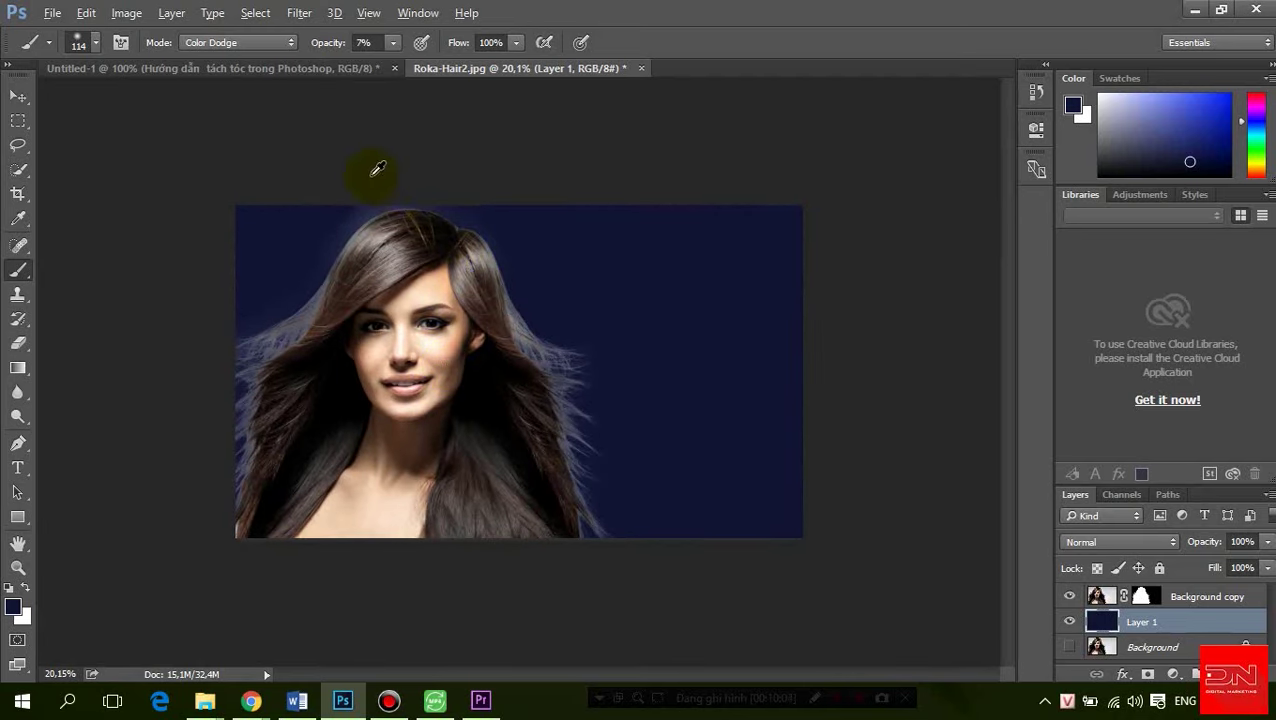
{"action": "scroll", "coordinate": [370, 160], "scroll_direction": "up", "scroll_amount": 3}
{"action": "scroll", "coordinate": [330, 150], "scroll_direction": "down", "scroll_amount": 1}
{"action": "scroll", "coordinate": [357, 218], "scroll_direction": "up", "scroll_amount": 1}
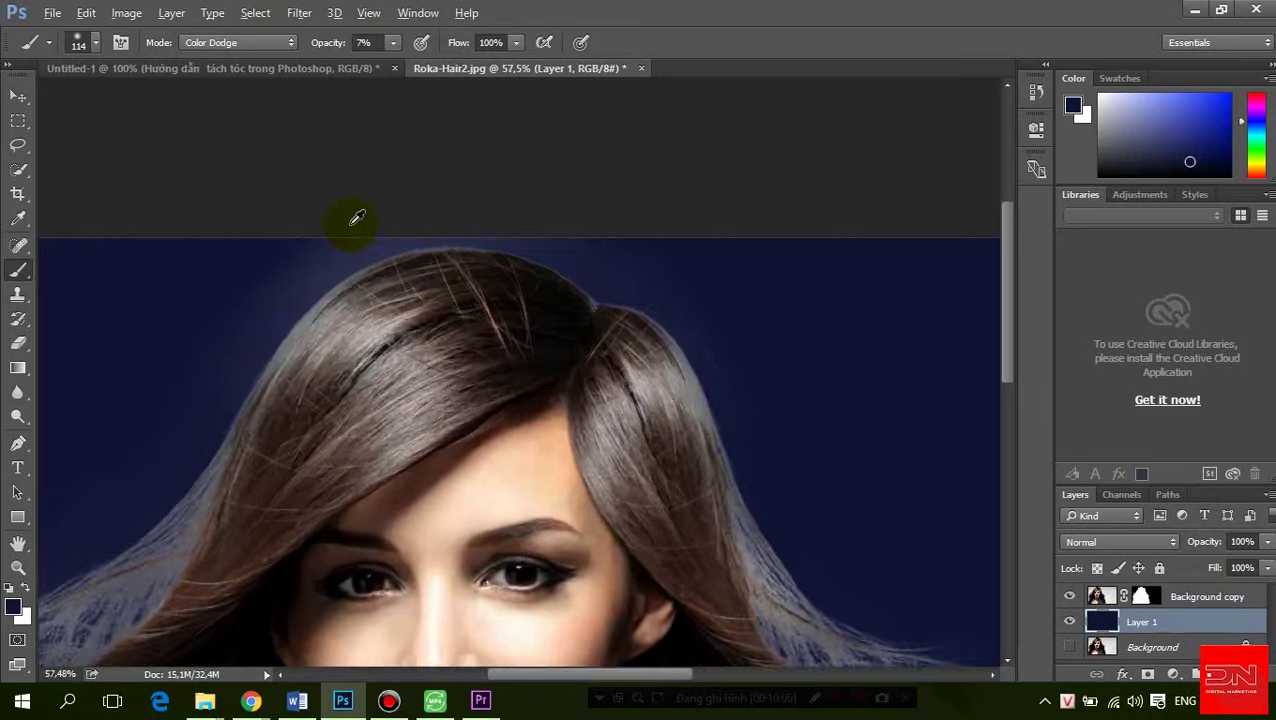
{"action": "scroll", "coordinate": [357, 218], "scroll_direction": "up", "scroll_amount": 1}
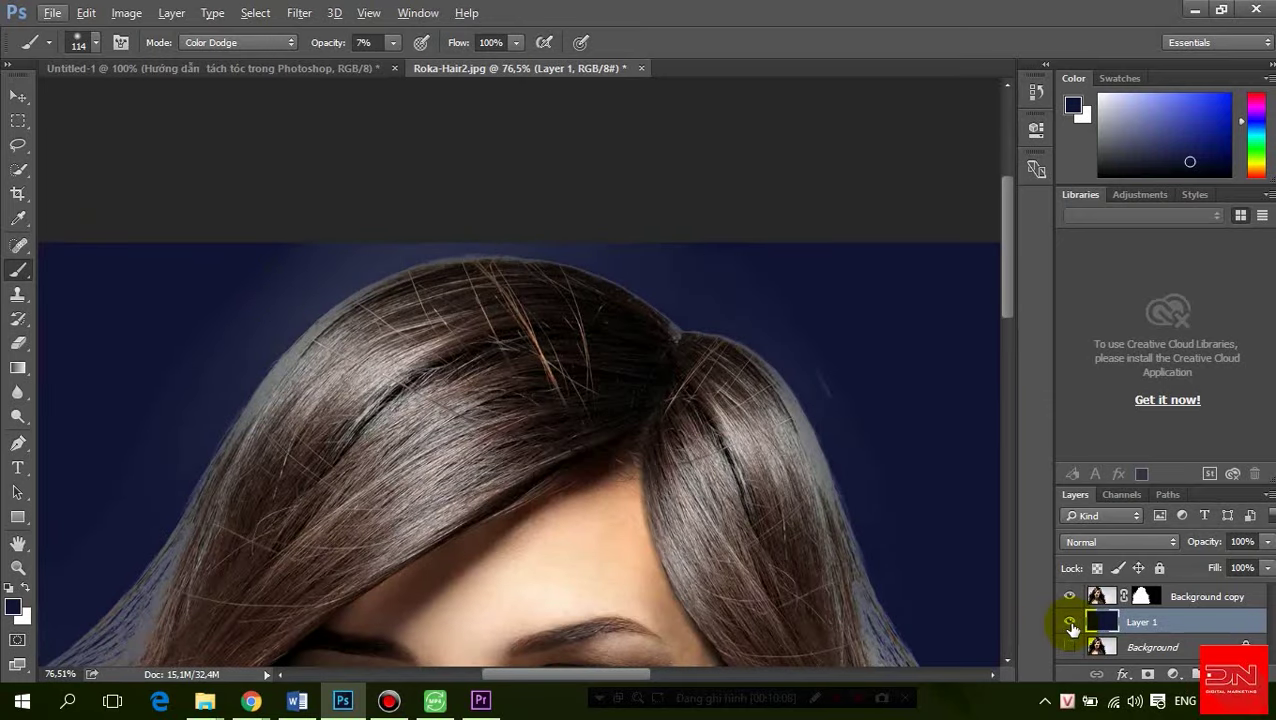
Show the Background copy mask alone, with black foreground and Color Burn brush mode
{"action": "left_click", "coordinate": [1143, 597]}
{"action": "left_click", "coordinate": [1141, 598], "text": "alt"}
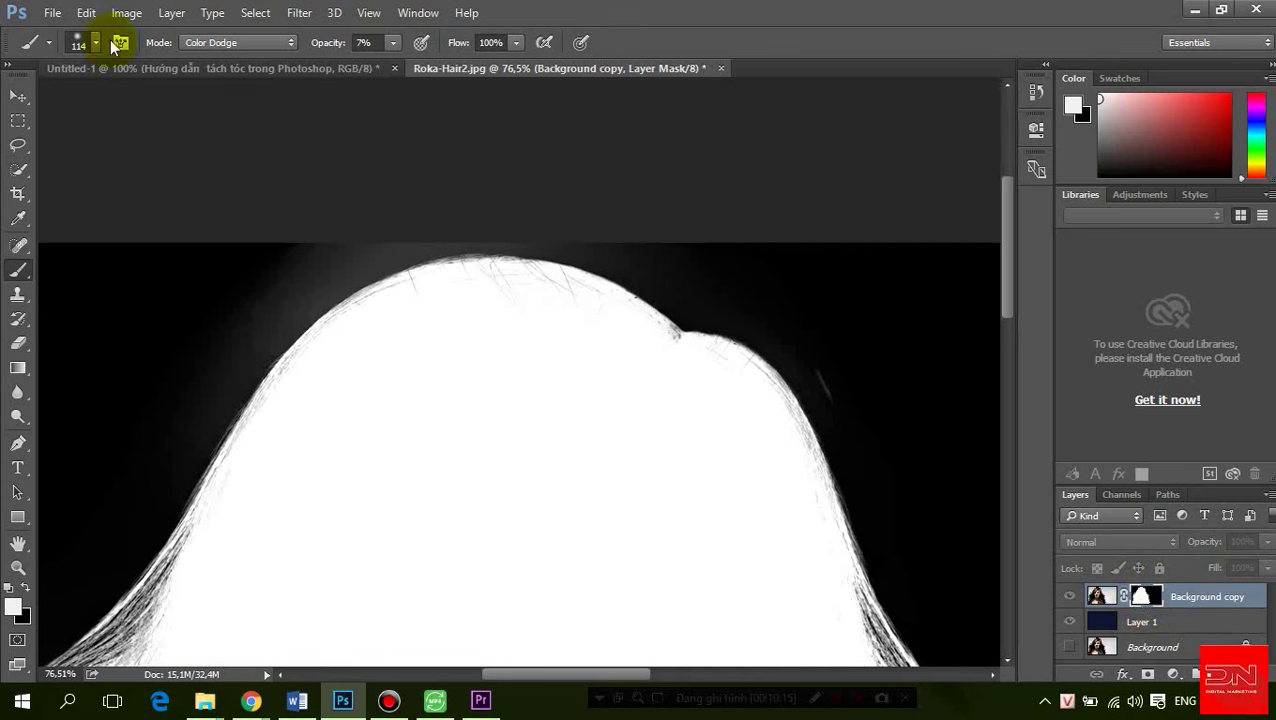
{"action": "left_click", "coordinate": [27, 593]}
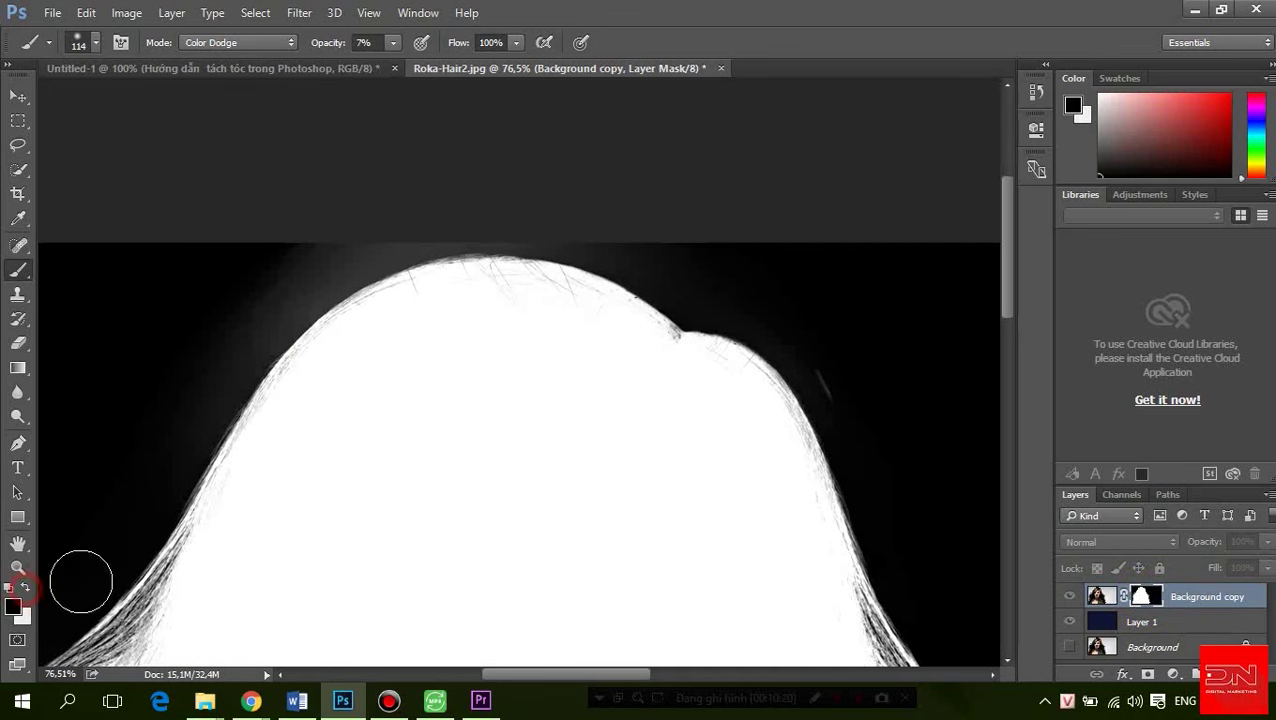
{"action": "left_click", "coordinate": [222, 44]}
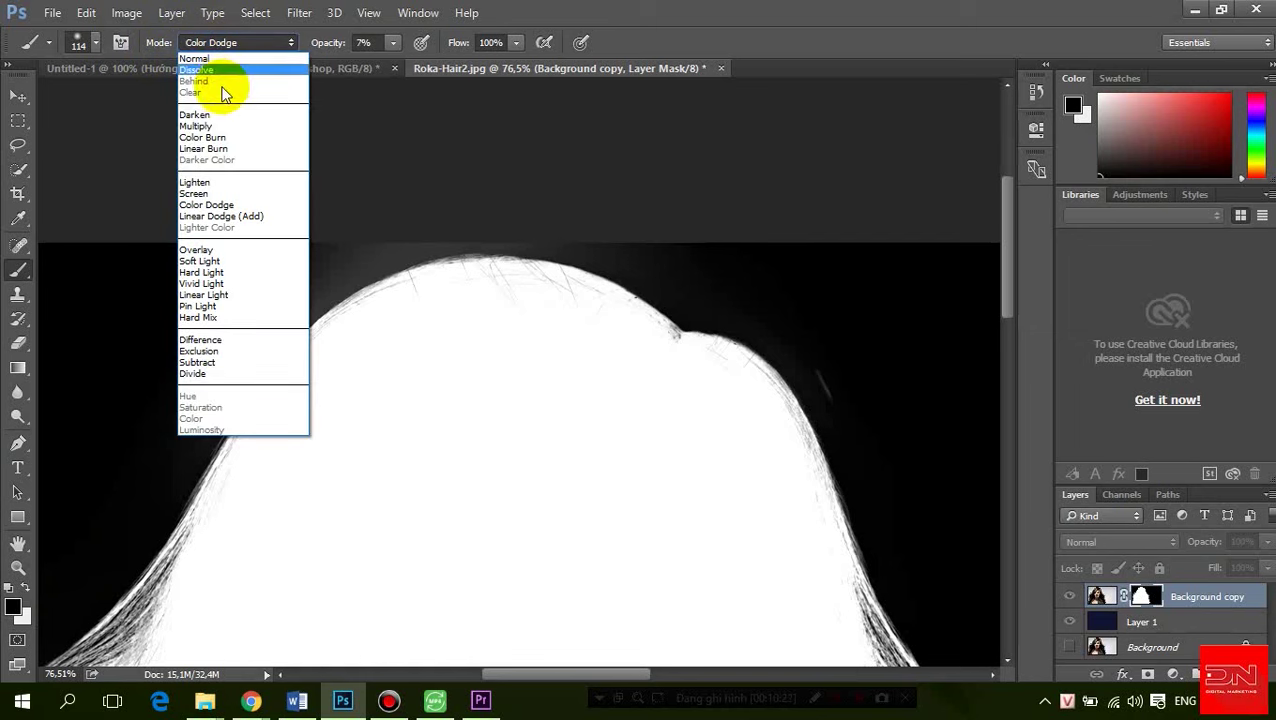
{"action": "left_click", "coordinate": [232, 127]}
Burn the grey haze along the upper and top hair edges and the right-side streak
{"action": "left_click_drag", "start_coordinate": [366, 334], "coordinate": [260, 297]}
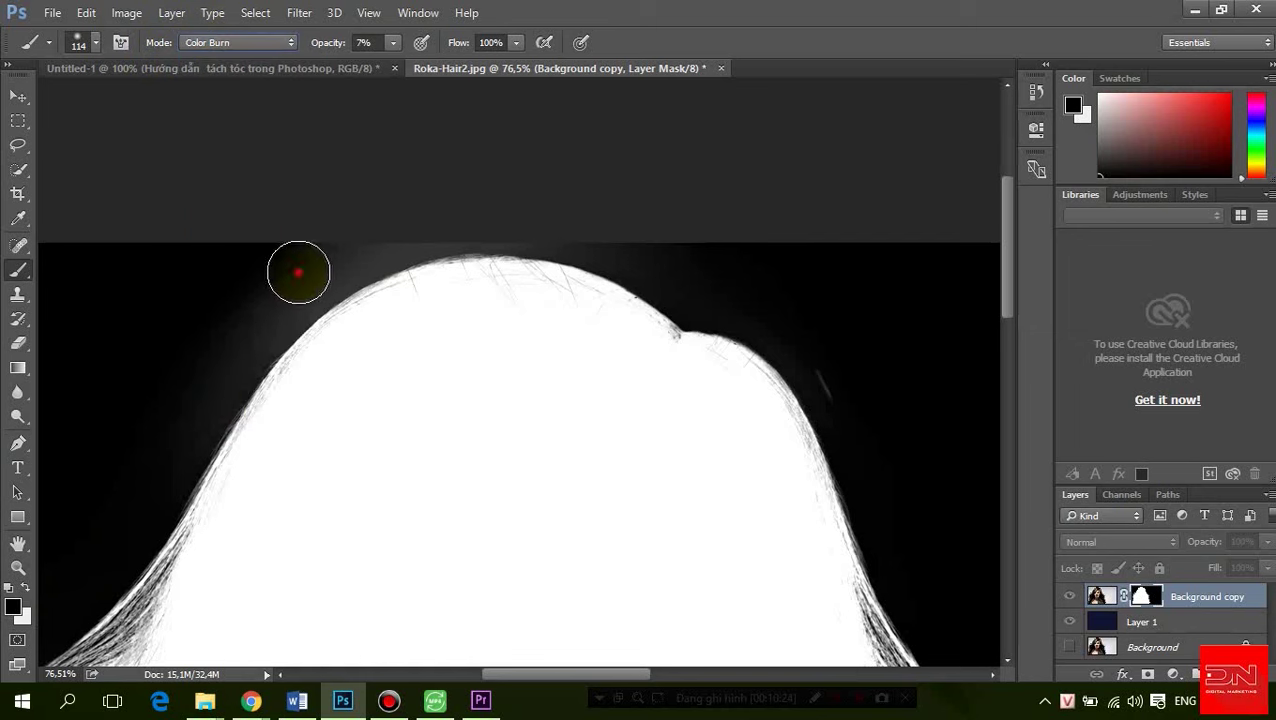
{"action": "left_click", "coordinate": [251, 347]}
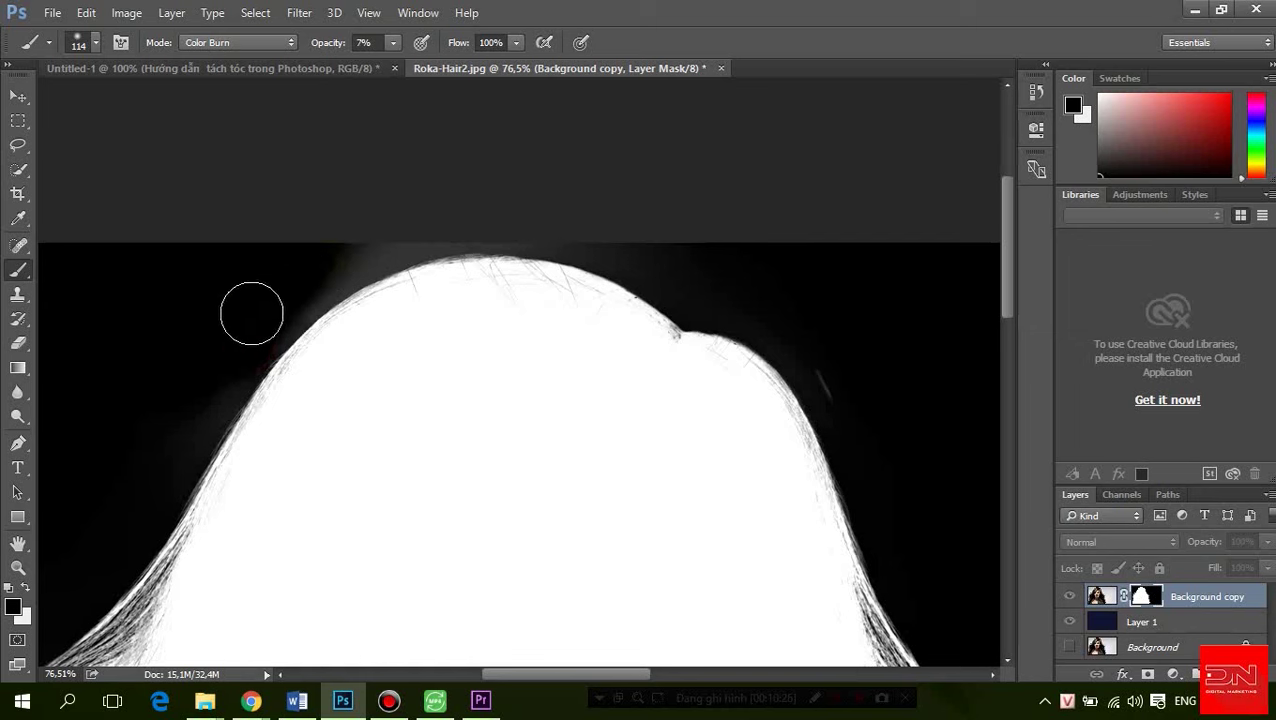
{"action": "mouse_move", "coordinate": [265, 310]}
{"action": "left_mouse_down"}
{"action": "mouse_move", "coordinate": [274, 296]}
{"action": "mouse_move", "coordinate": [564, 250]}
{"action": "left_mouse_up"}
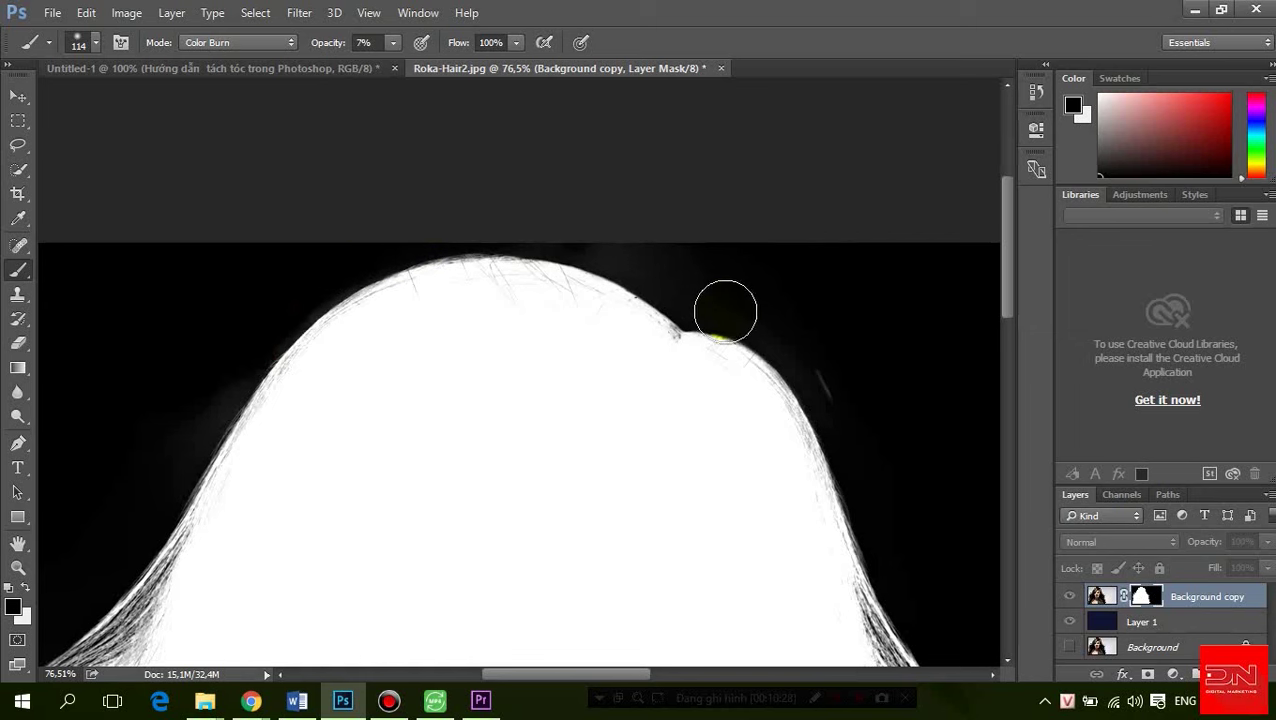
{"action": "left_click_drag", "start_coordinate": [678, 273], "coordinate": [587, 245]}
{"action": "left_click_drag", "start_coordinate": [778, 337], "coordinate": [887, 449]}
{"action": "left_click_drag", "start_coordinate": [219, 420], "coordinate": [350, 258]}
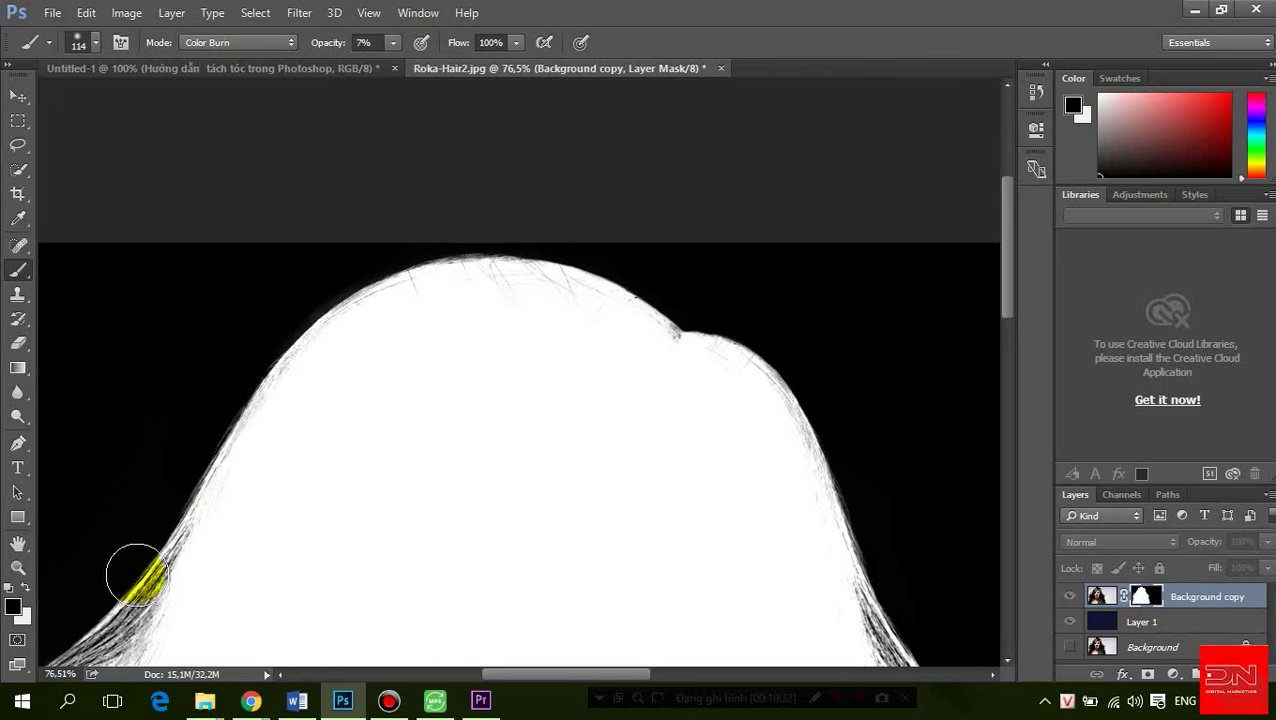
{"action": "left_click_drag", "start_coordinate": [276, 404], "coordinate": [260, 407]}
{"action": "mouse_move", "coordinate": [421, 406]}
{"action": "left_mouse_down"}
{"action": "mouse_move", "coordinate": [482, 400]}
{"action": "mouse_move", "coordinate": [432, 302]}
{"action": "left_mouse_up"}
{"action": "left_click", "coordinate": [765, 425]}
{"action": "left_click", "coordinate": [889, 541]}
Darken the haze along the left and lower-left hair strands on the mask
{"action": "left_click_drag", "start_coordinate": [541, 347], "coordinate": [160, 322]}
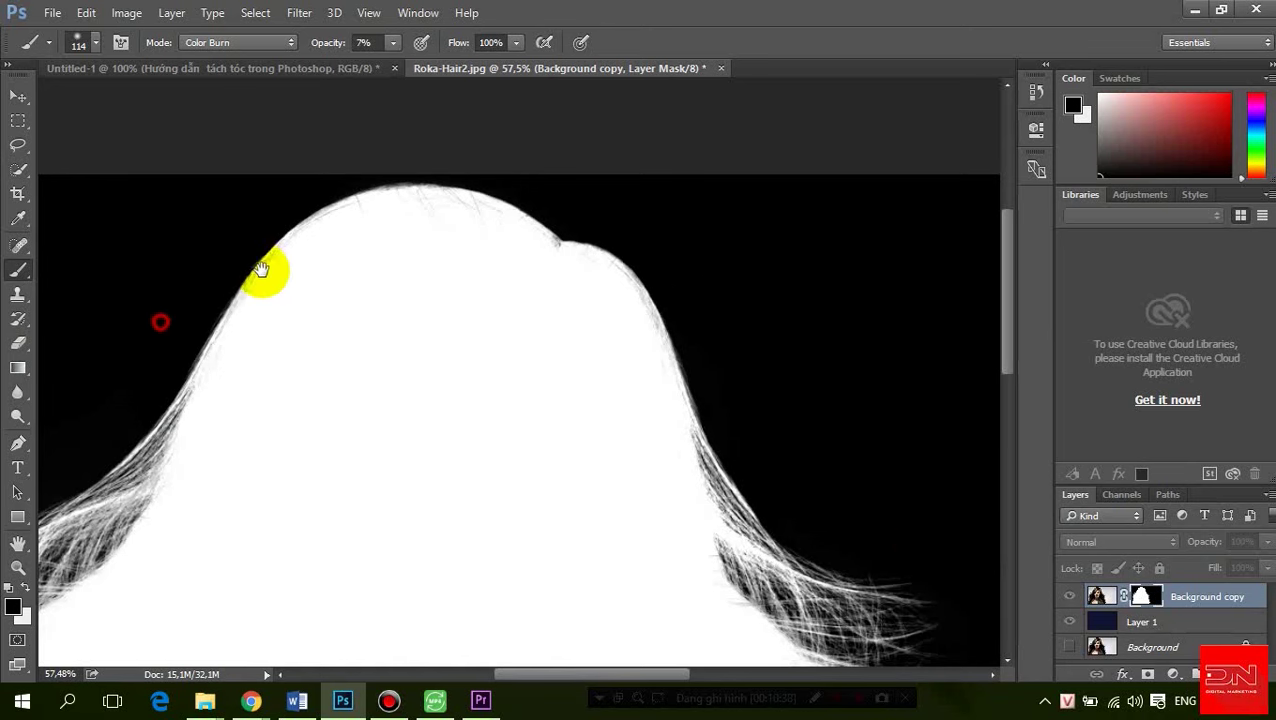
{"action": "left_click_drag", "start_coordinate": [260, 270], "coordinate": [456, 172]}
{"action": "left_click_drag", "start_coordinate": [253, 350], "coordinate": [148, 441]}
{"action": "mouse_move", "coordinate": [268, 378]}
{"action": "left_mouse_down"}
{"action": "mouse_move", "coordinate": [285, 370]}
{"action": "mouse_move", "coordinate": [201, 476]}
{"action": "left_mouse_up"}
{"action": "left_click_drag", "start_coordinate": [265, 433], "coordinate": [296, 436]}
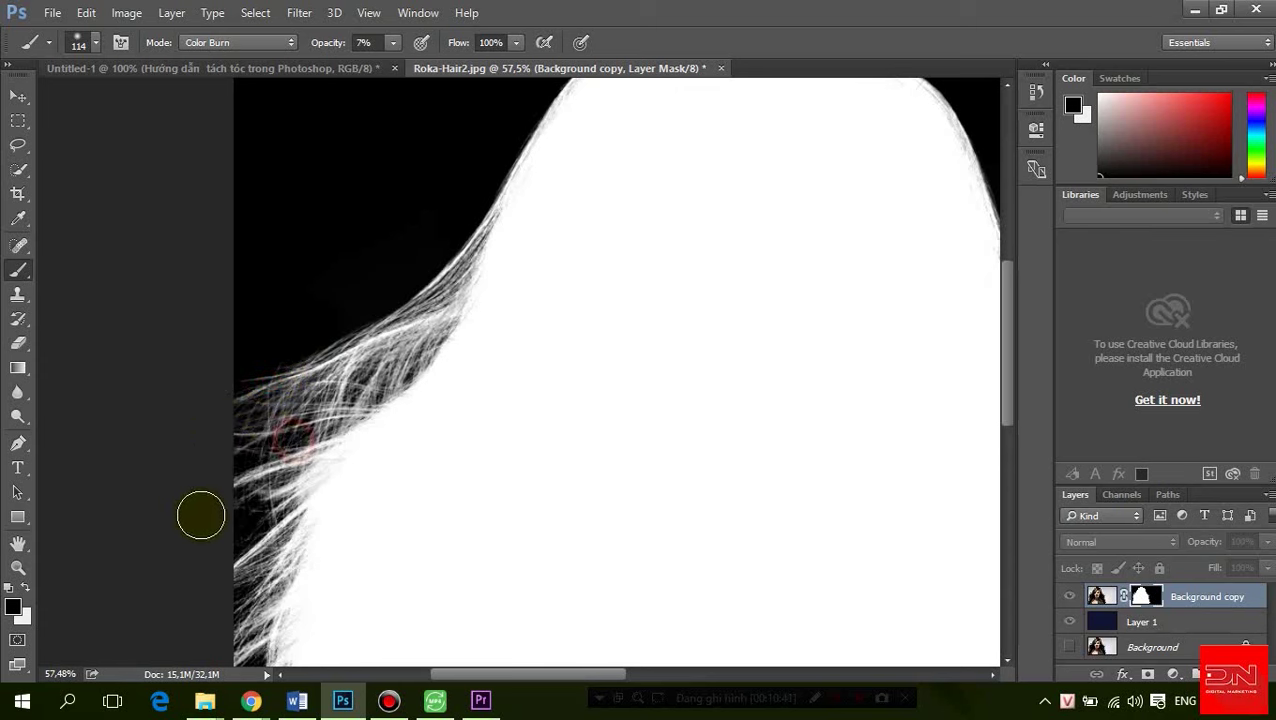
{"action": "left_click_drag", "start_coordinate": [209, 573], "coordinate": [275, 551]}
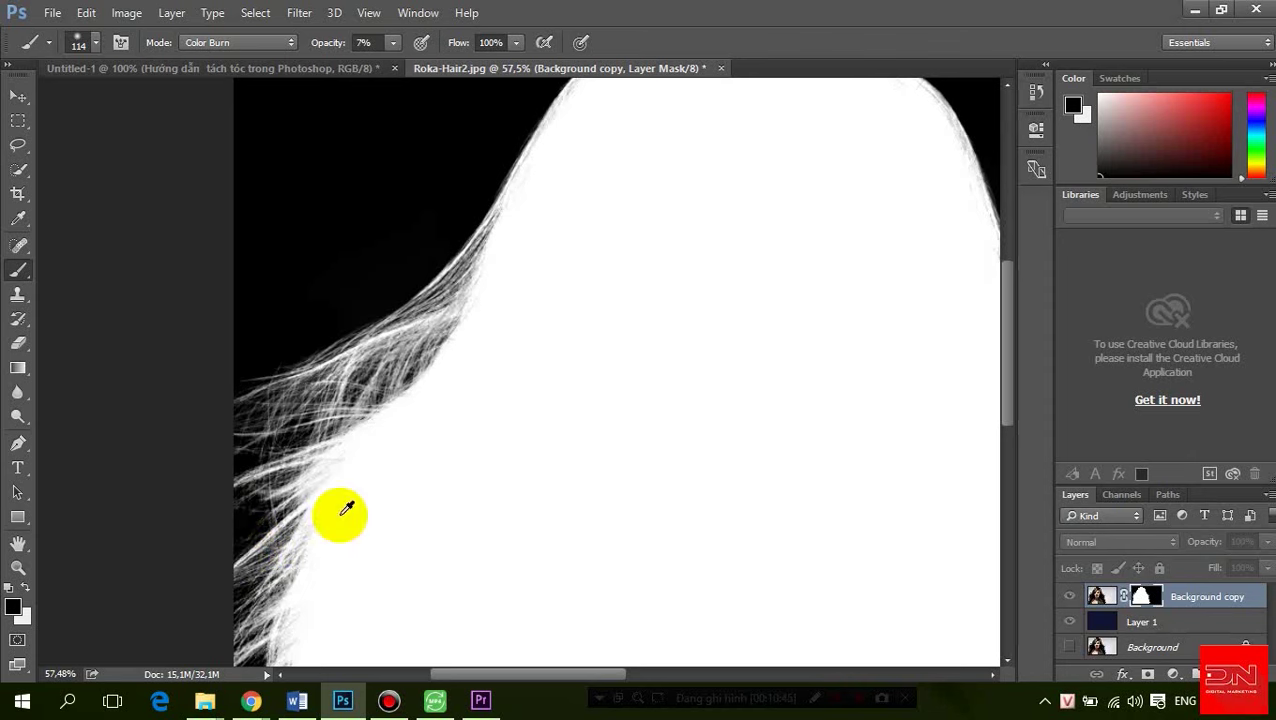
{"action": "scroll", "coordinate": [299, 555], "scroll_direction": "up", "scroll_amount": 2}
{"action": "left_click_drag", "start_coordinate": [313, 556], "coordinate": [288, 215]}
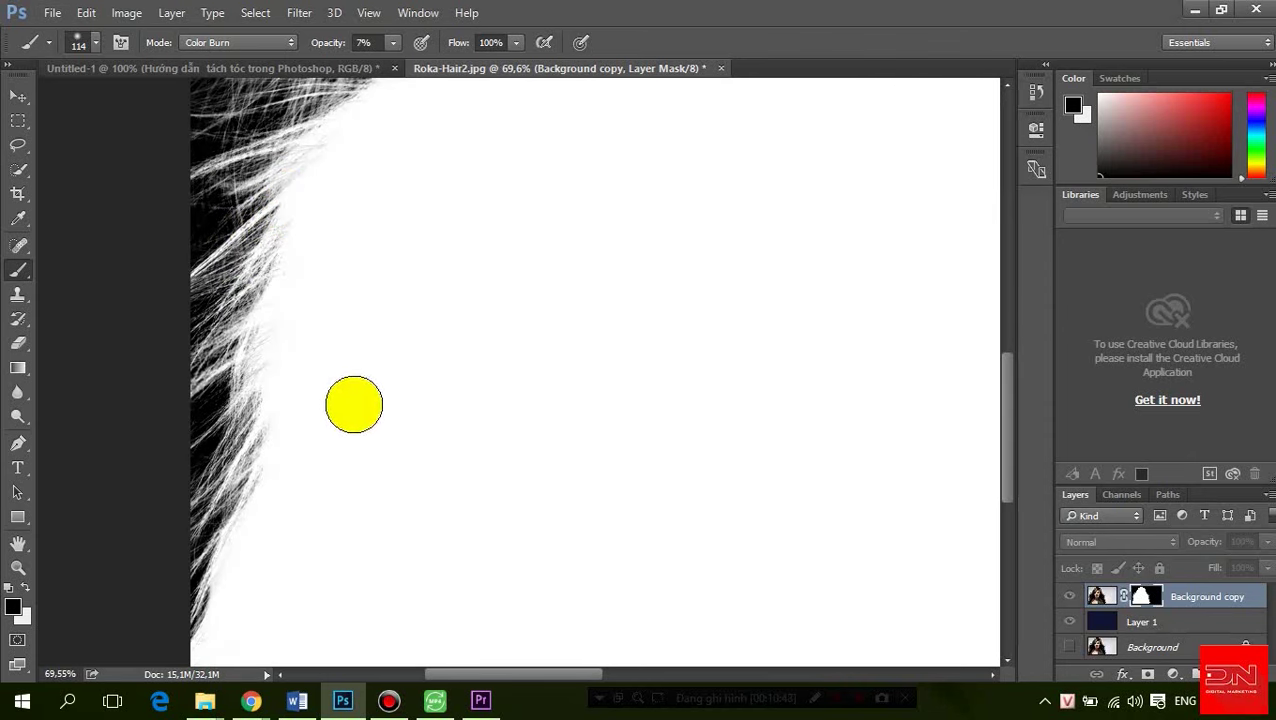
{"action": "scroll", "coordinate": [413, 379], "scroll_direction": "down", "scroll_amount": 5}
{"action": "scroll", "coordinate": [707, 472], "scroll_direction": "up", "scroll_amount": 5}
{"action": "scroll", "coordinate": [707, 472], "scroll_direction": "up", "scroll_amount": 2}
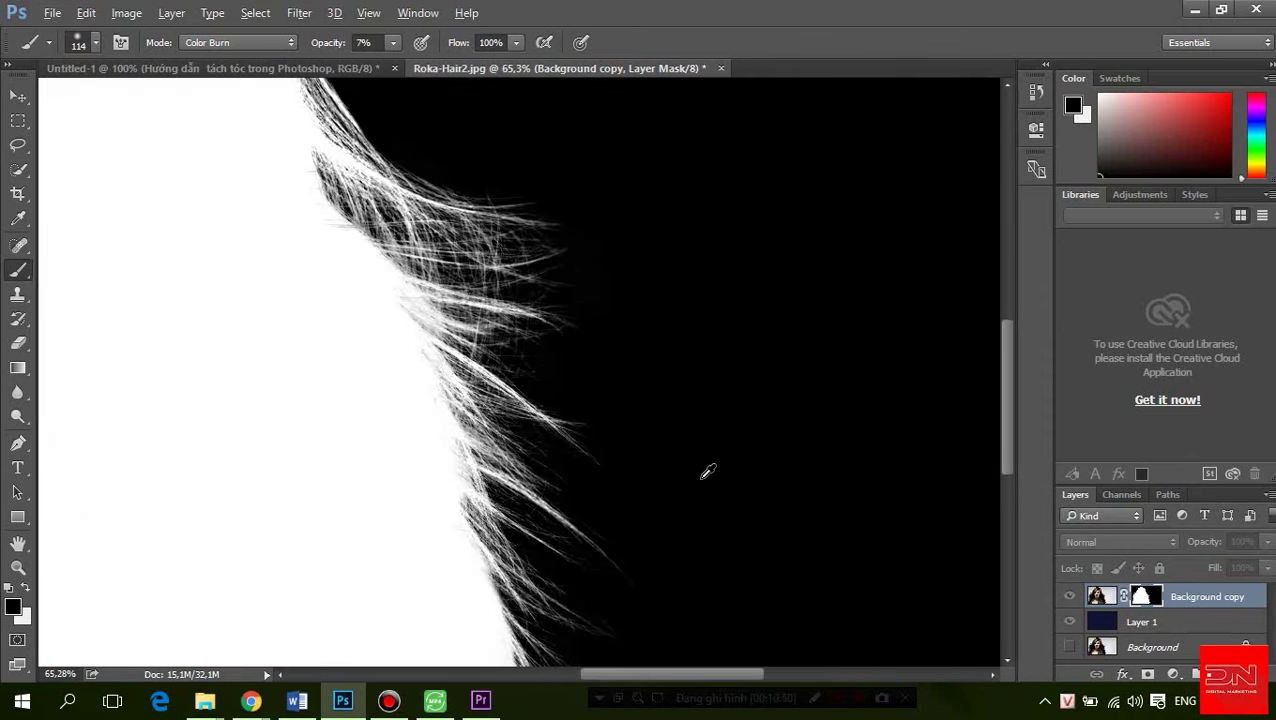
Darken the remaining haze around the right hair strands and review the mask
{"action": "left_click", "coordinate": [628, 336]}
{"action": "left_click", "coordinate": [530, 360]}
{"action": "scroll", "coordinate": [684, 385], "scroll_direction": "down", "scroll_amount": 4}
{"action": "scroll", "coordinate": [564, 271], "scroll_direction": "up", "scroll_amount": 1}
{"action": "scroll", "coordinate": [397, 148], "scroll_direction": "up", "scroll_amount": 3}
{"action": "scroll", "coordinate": [397, 148], "scroll_direction": "up", "scroll_amount": 1}
{"action": "scroll", "coordinate": [395, 148], "scroll_direction": "down", "scroll_amount": 1}
{"action": "scroll", "coordinate": [420, 180], "scroll_direction": "down", "scroll_amount": 1}
{"action": "scroll", "coordinate": [447, 213], "scroll_direction": "down", "scroll_amount": 1}
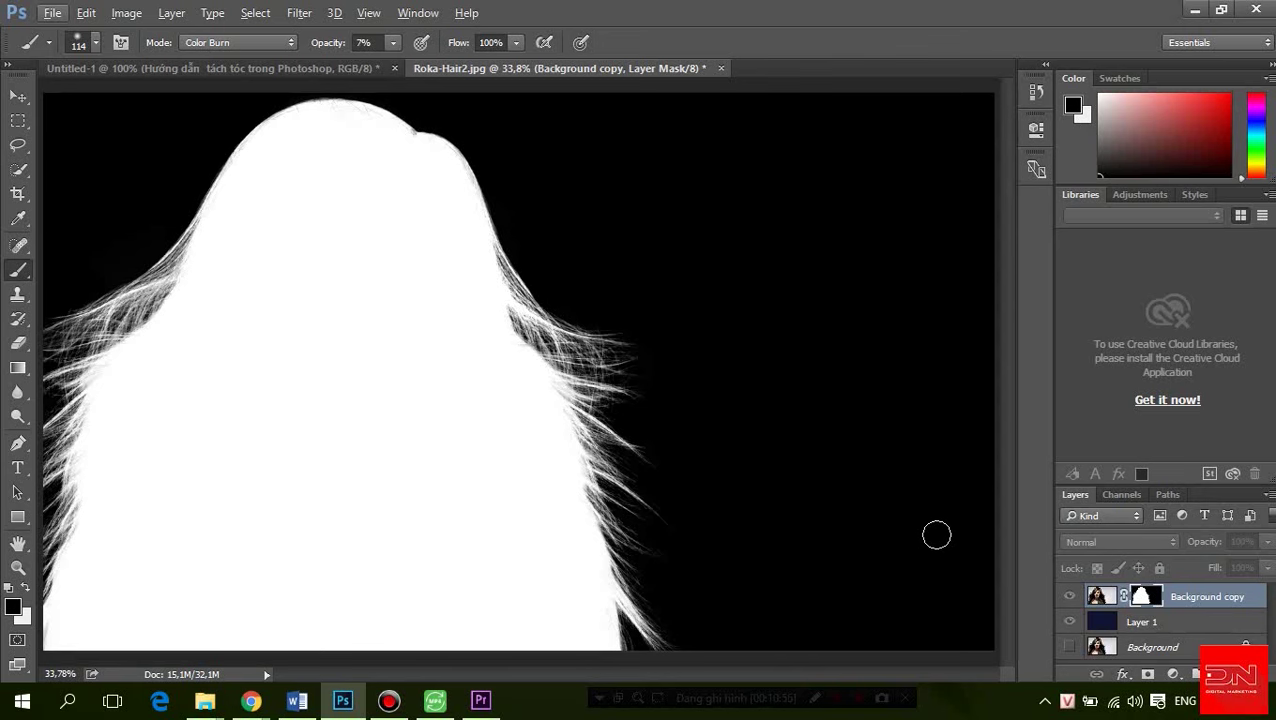
Exit mask view to the colour composite, make the navy fill layer active, and choose Quick Selection
{"action": "left_click", "coordinate": [1145, 597], "text": "alt"}
{"action": "scroll", "coordinate": [781, 303], "scroll_direction": "down", "scroll_amount": 1}
{"action": "scroll", "coordinate": [781, 303], "scroll_direction": "down", "scroll_amount": 1}
{"action": "scroll", "coordinate": [775, 303], "scroll_direction": "up", "scroll_amount": 1}
{"action": "scroll", "coordinate": [772, 301], "scroll_direction": "up", "scroll_amount": 1}
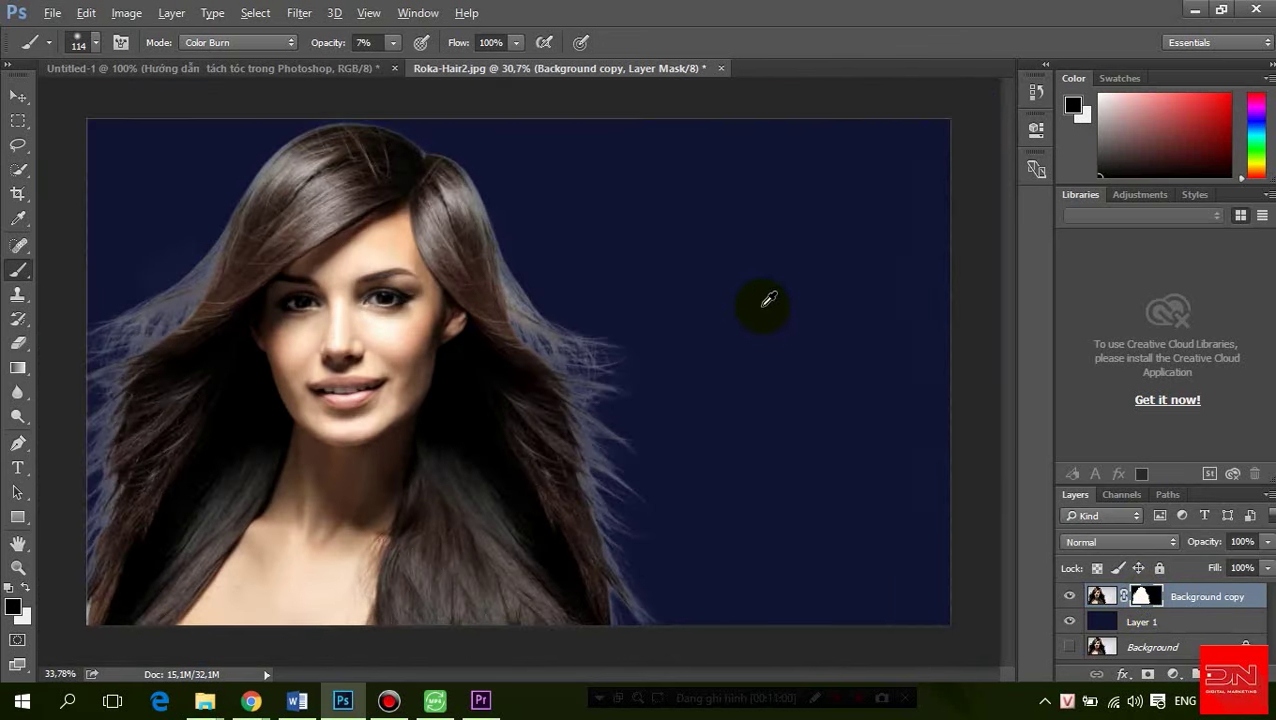
{"action": "scroll", "coordinate": [769, 299], "scroll_direction": "up", "scroll_amount": 1}
{"action": "scroll", "coordinate": [769, 302], "scroll_direction": "up", "scroll_amount": 2}
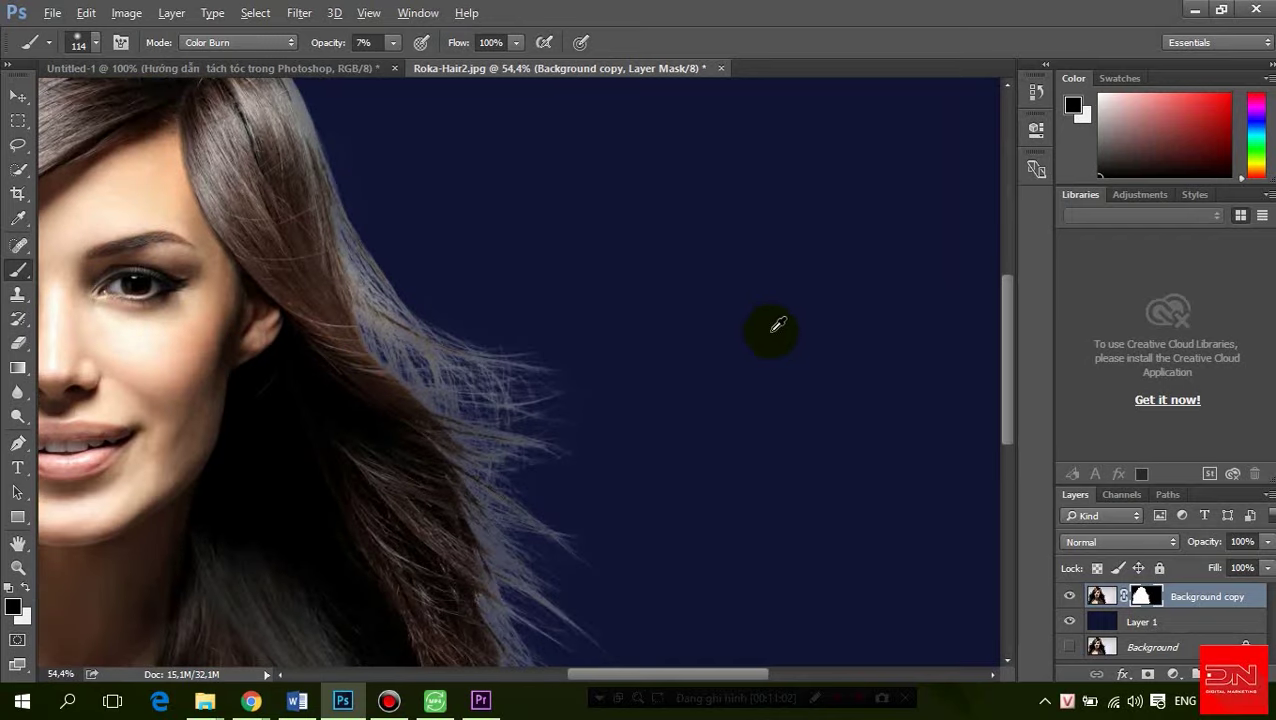
{"action": "scroll", "coordinate": [790, 335], "scroll_direction": "down", "scroll_amount": 4}
{"action": "scroll", "coordinate": [800, 340], "scroll_direction": "down", "scroll_amount": 1}
{"action": "scroll", "coordinate": [805, 340], "scroll_direction": "down", "scroll_amount": 1}
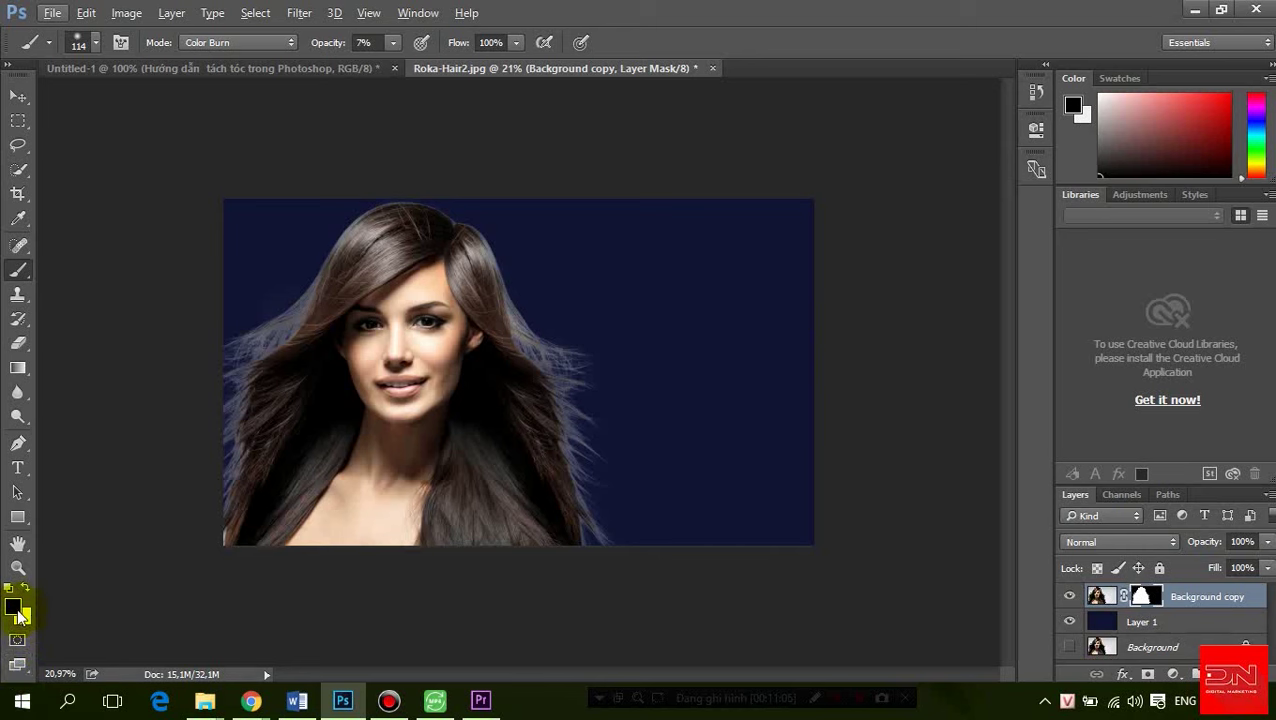
{"action": "left_click", "coordinate": [1181, 623]}
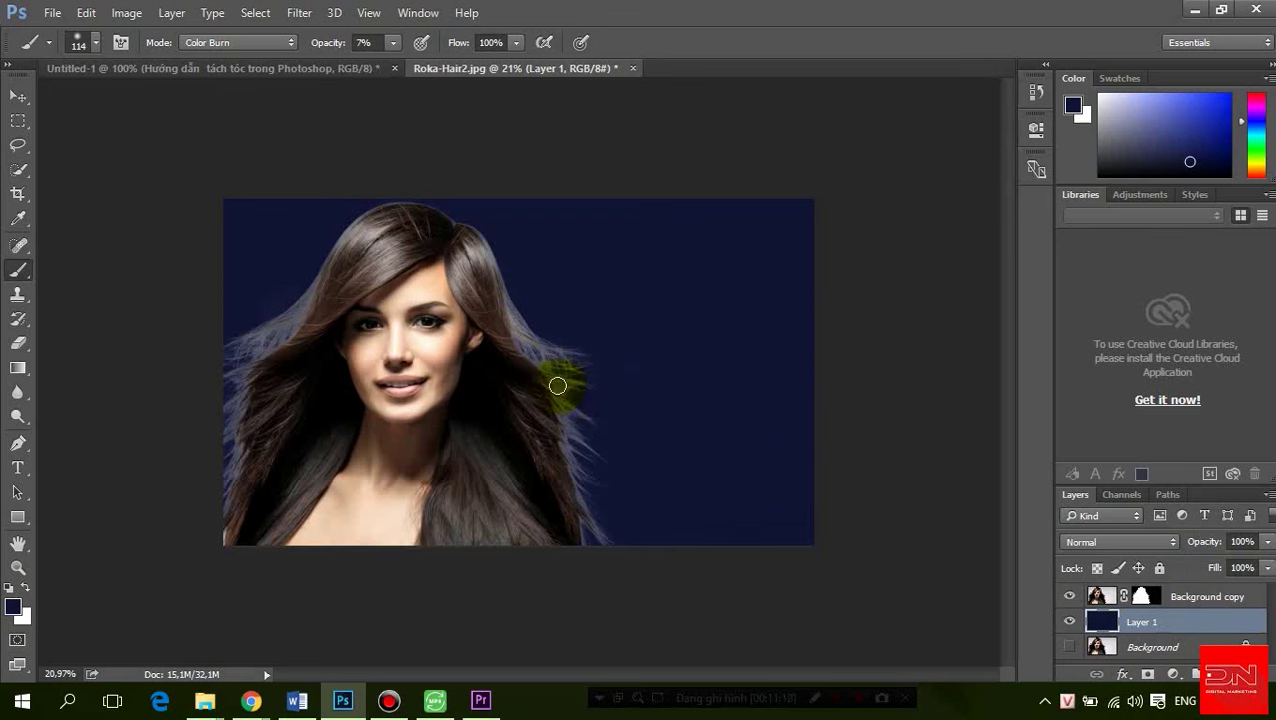
{"action": "left_click", "coordinate": [19, 170]}
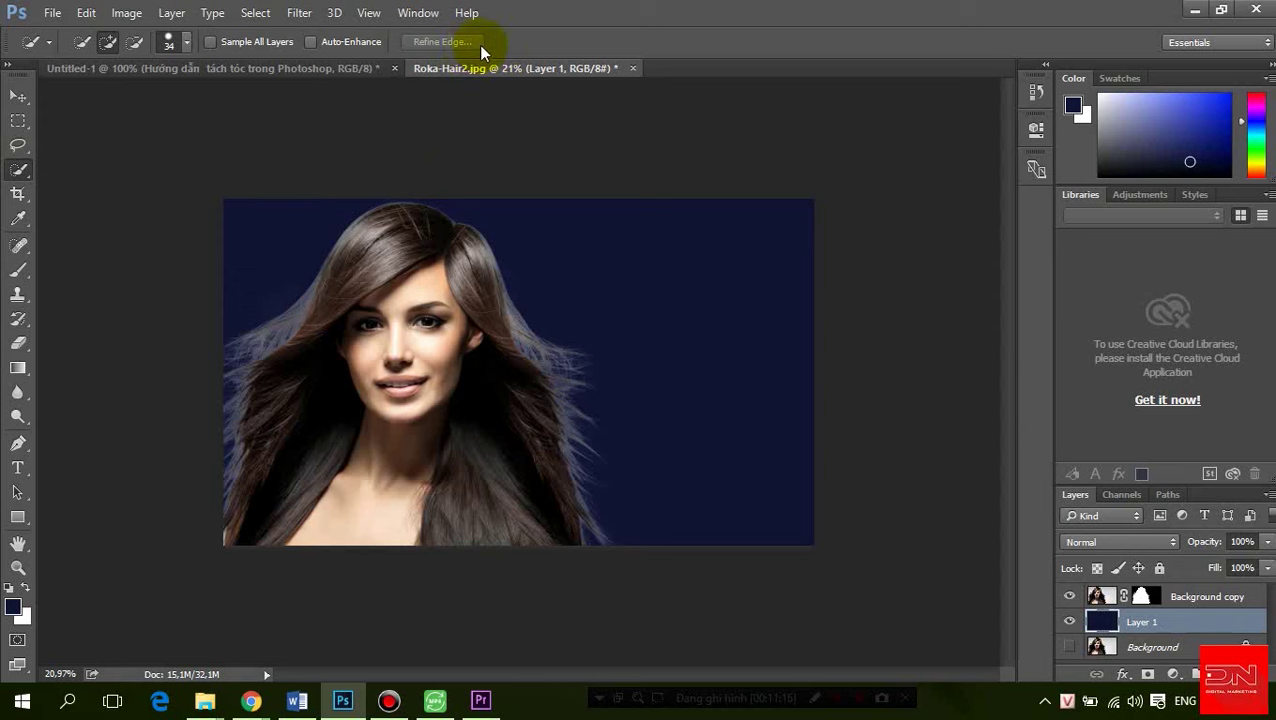